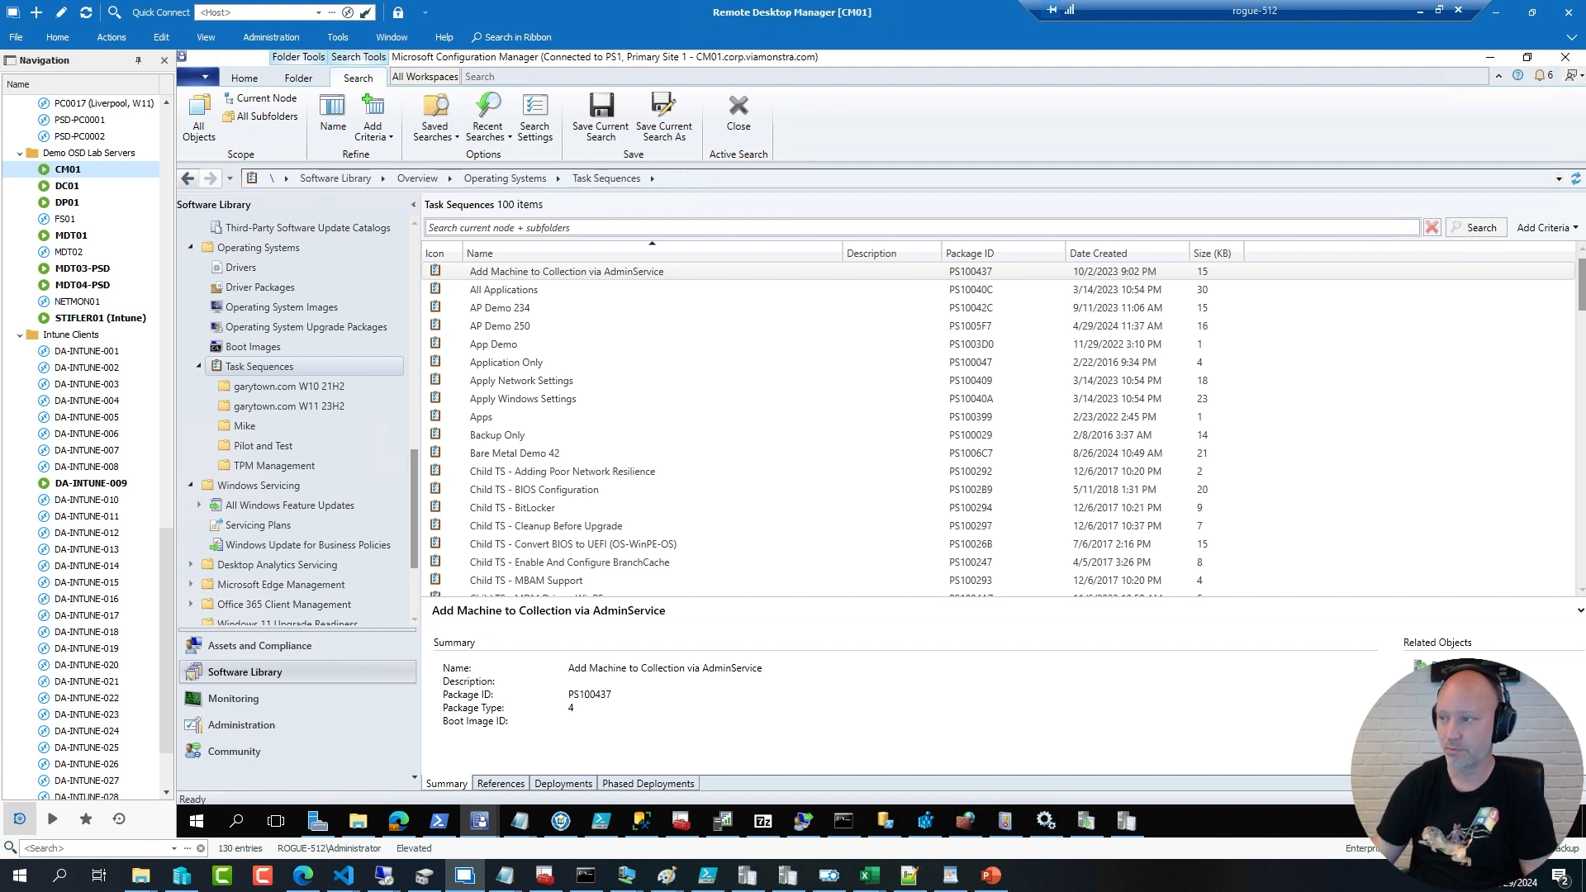
Step: Search the task sequences for '23h2', narrowing the list to 52 items
left_click(507, 227)
type("32h2")
key("Return")
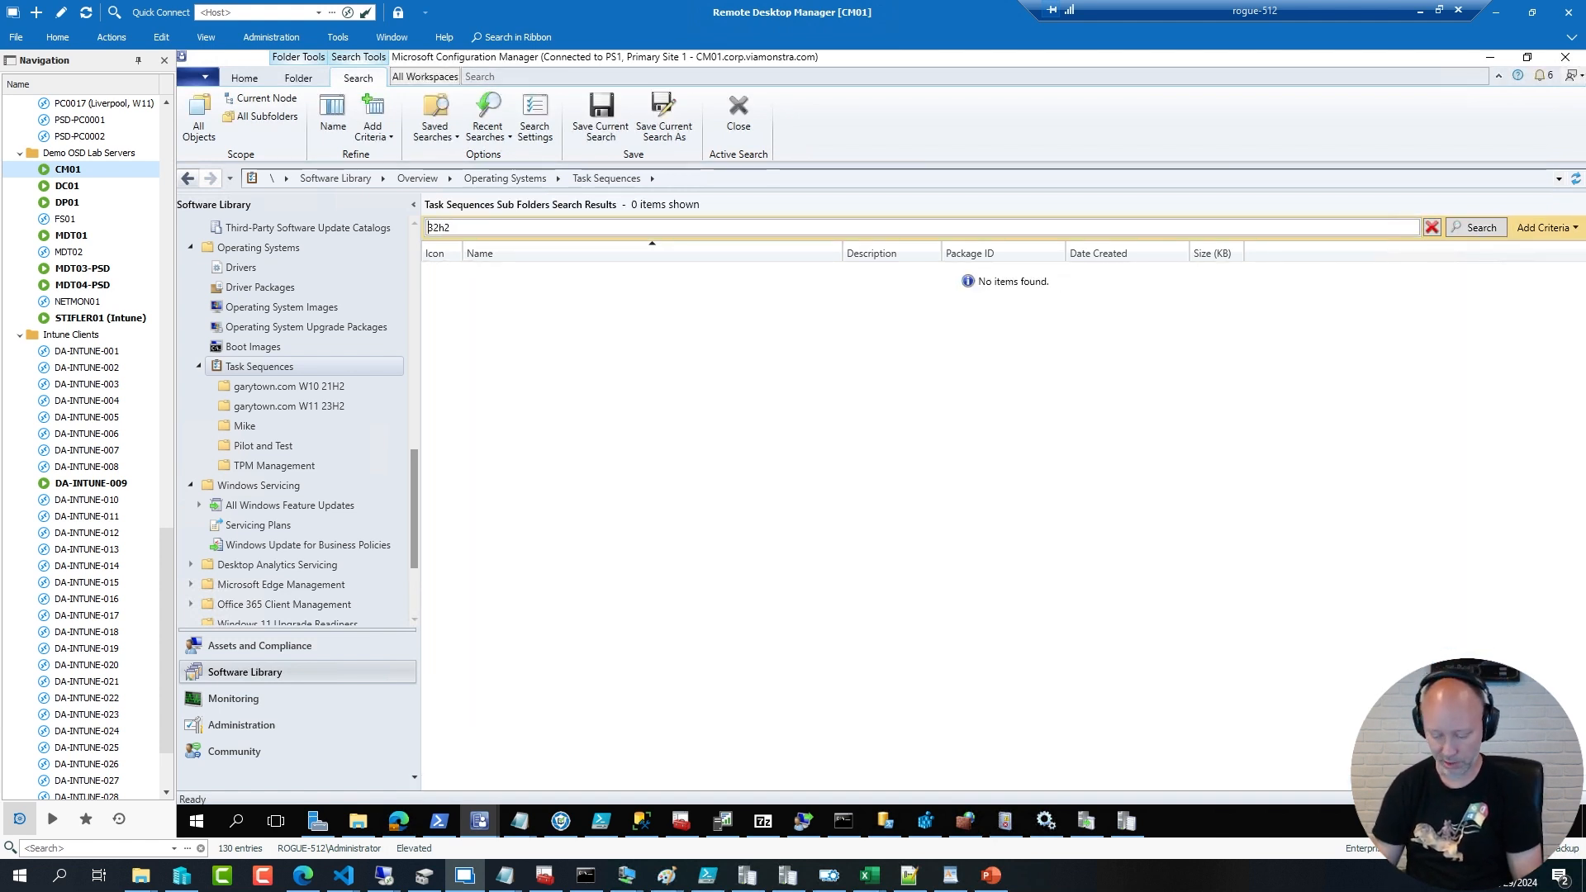
key("Return")
scroll(622, 481, "down", 4)
scroll(694, 521, "down", 4)
scroll(744, 546, "down", 4)
scroll(775, 567, "down", 2)
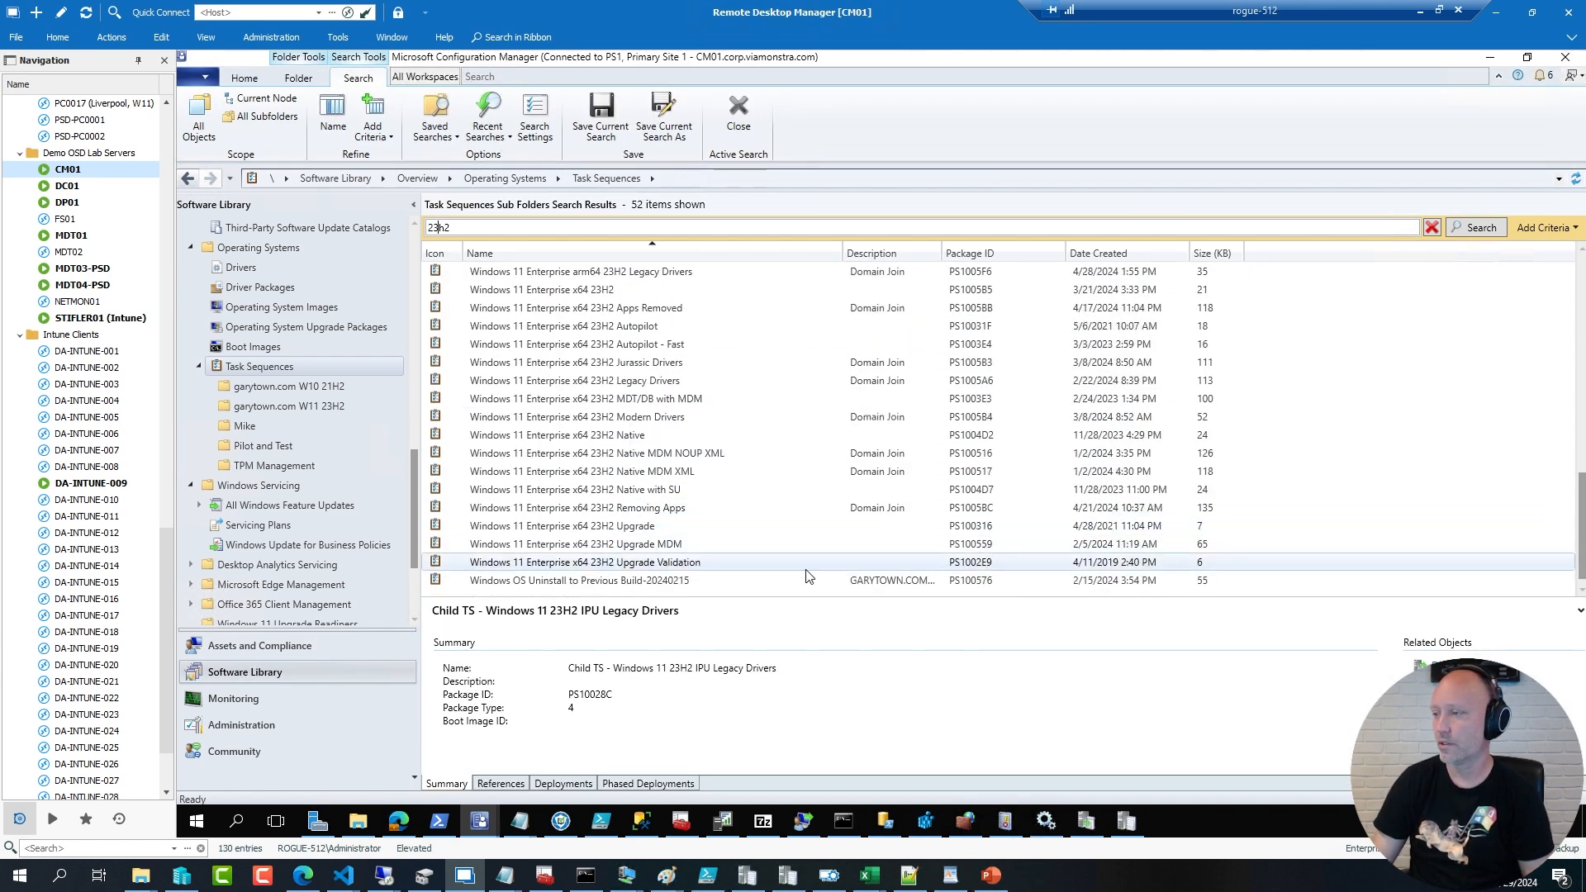
Step: Briefly inspect the Windows 11 Enterprise x64 23H2 Native sequence in the editor, then cancel
right_click(546, 435)
left_click(390, 469)
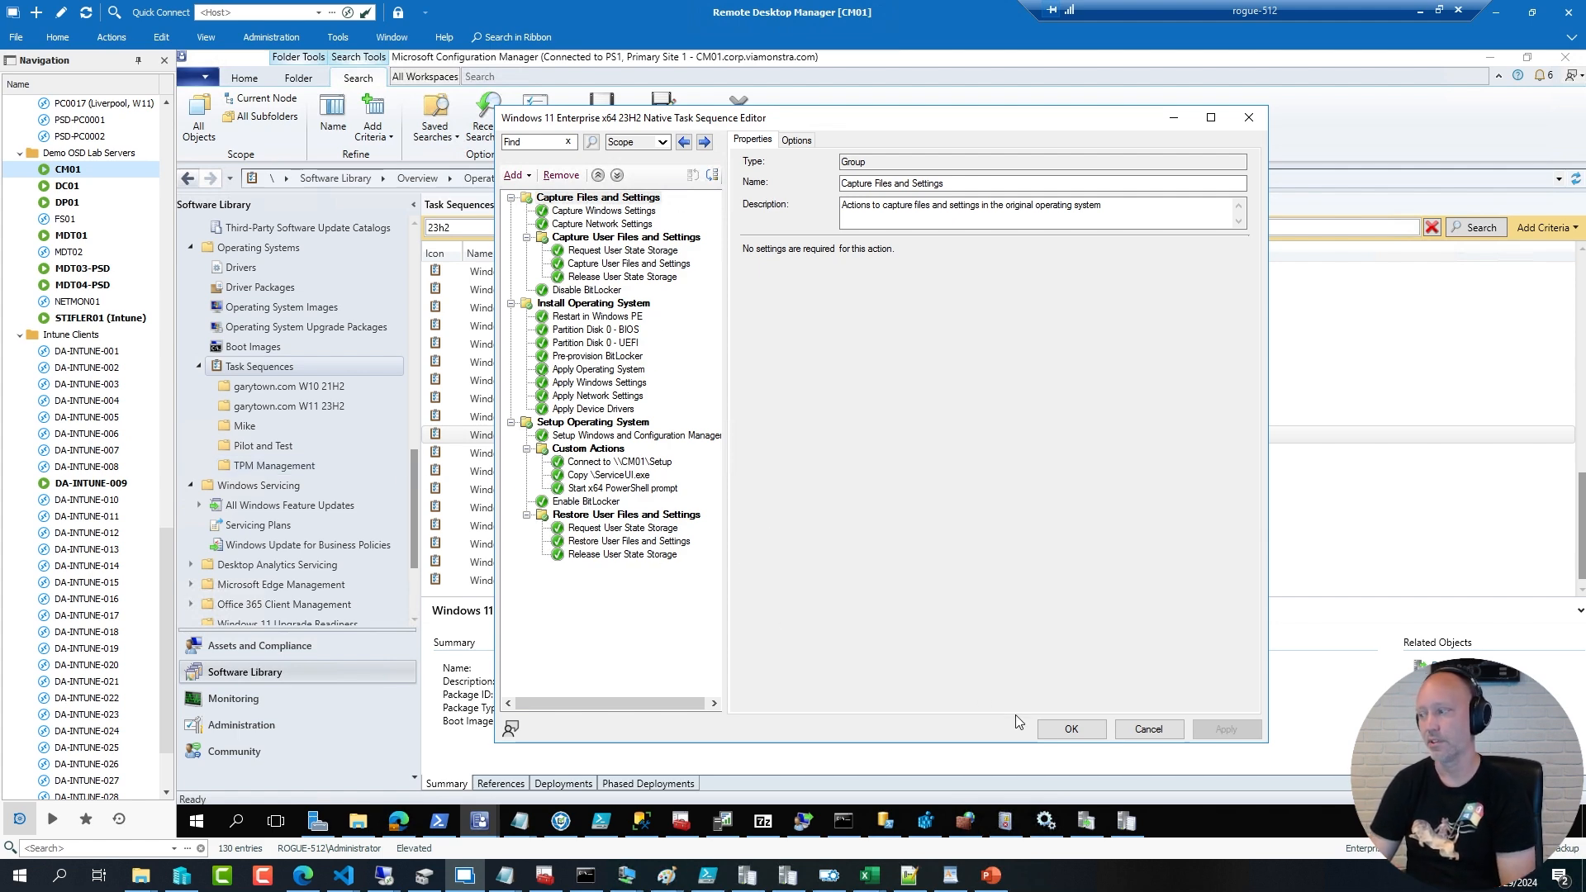
left_click(1154, 731)
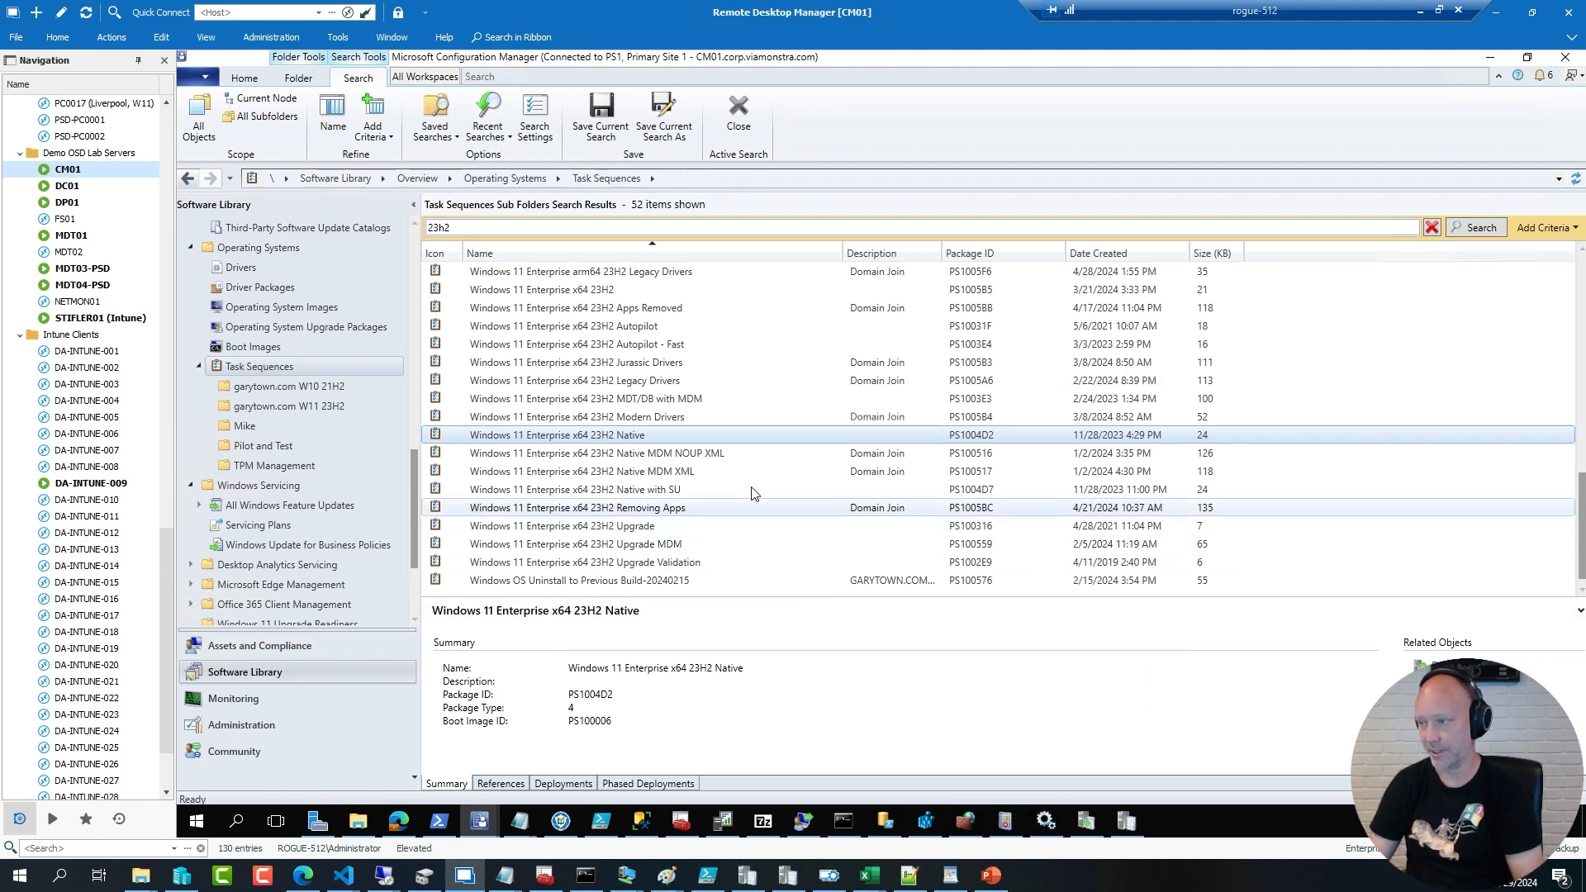
right_click(612, 399)
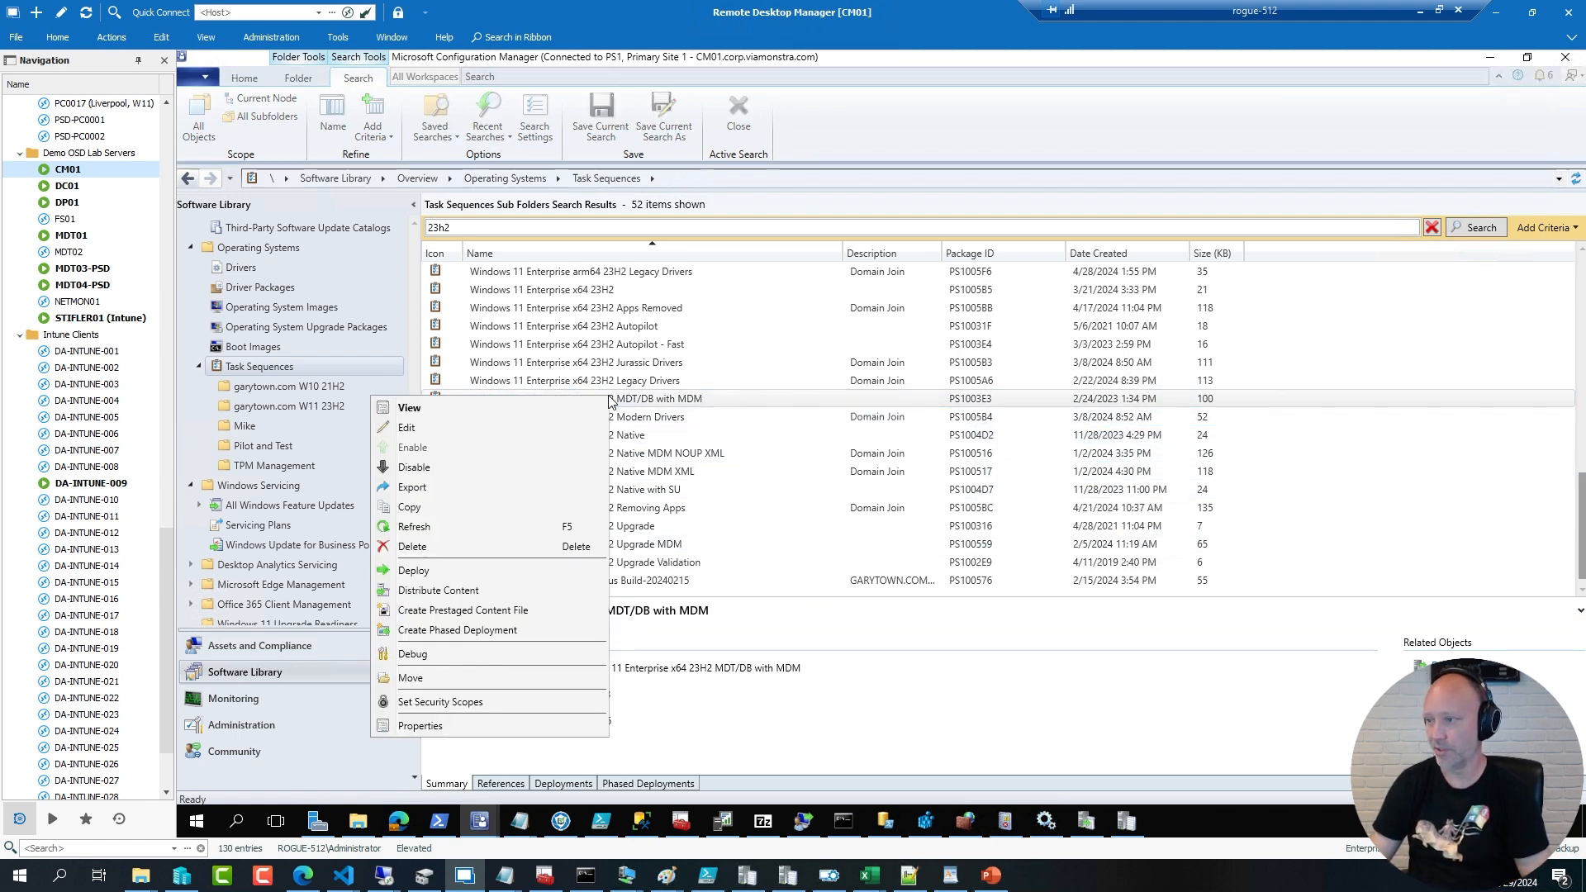
key("Escape")
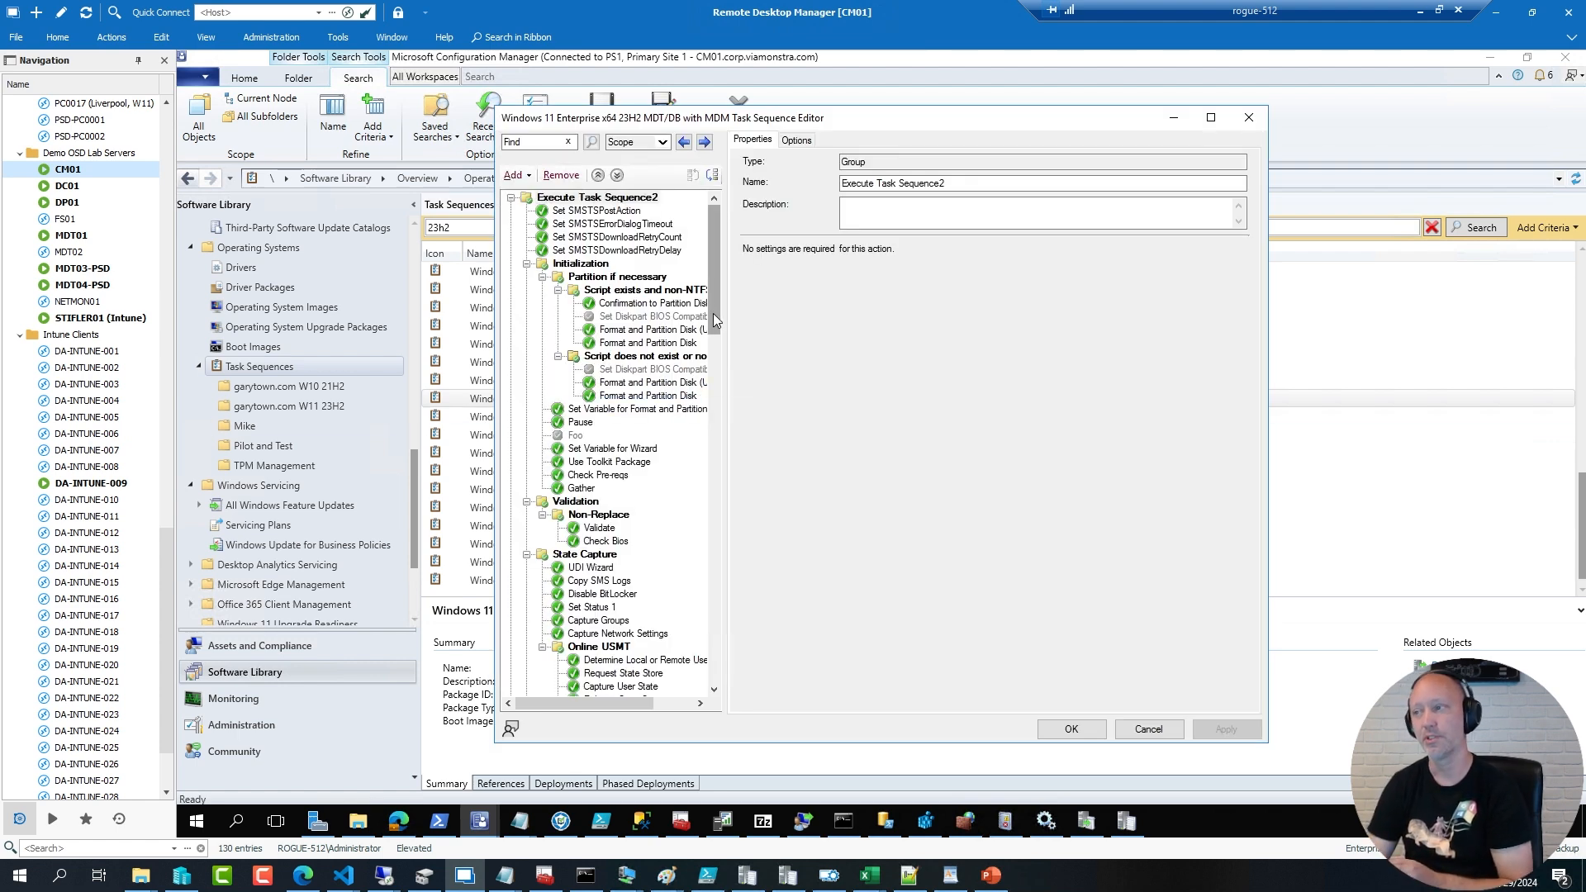
mouse_move(714, 312)
left_mouse_down()
mouse_move(728, 593)
mouse_move(580, 491)
left_mouse_up()
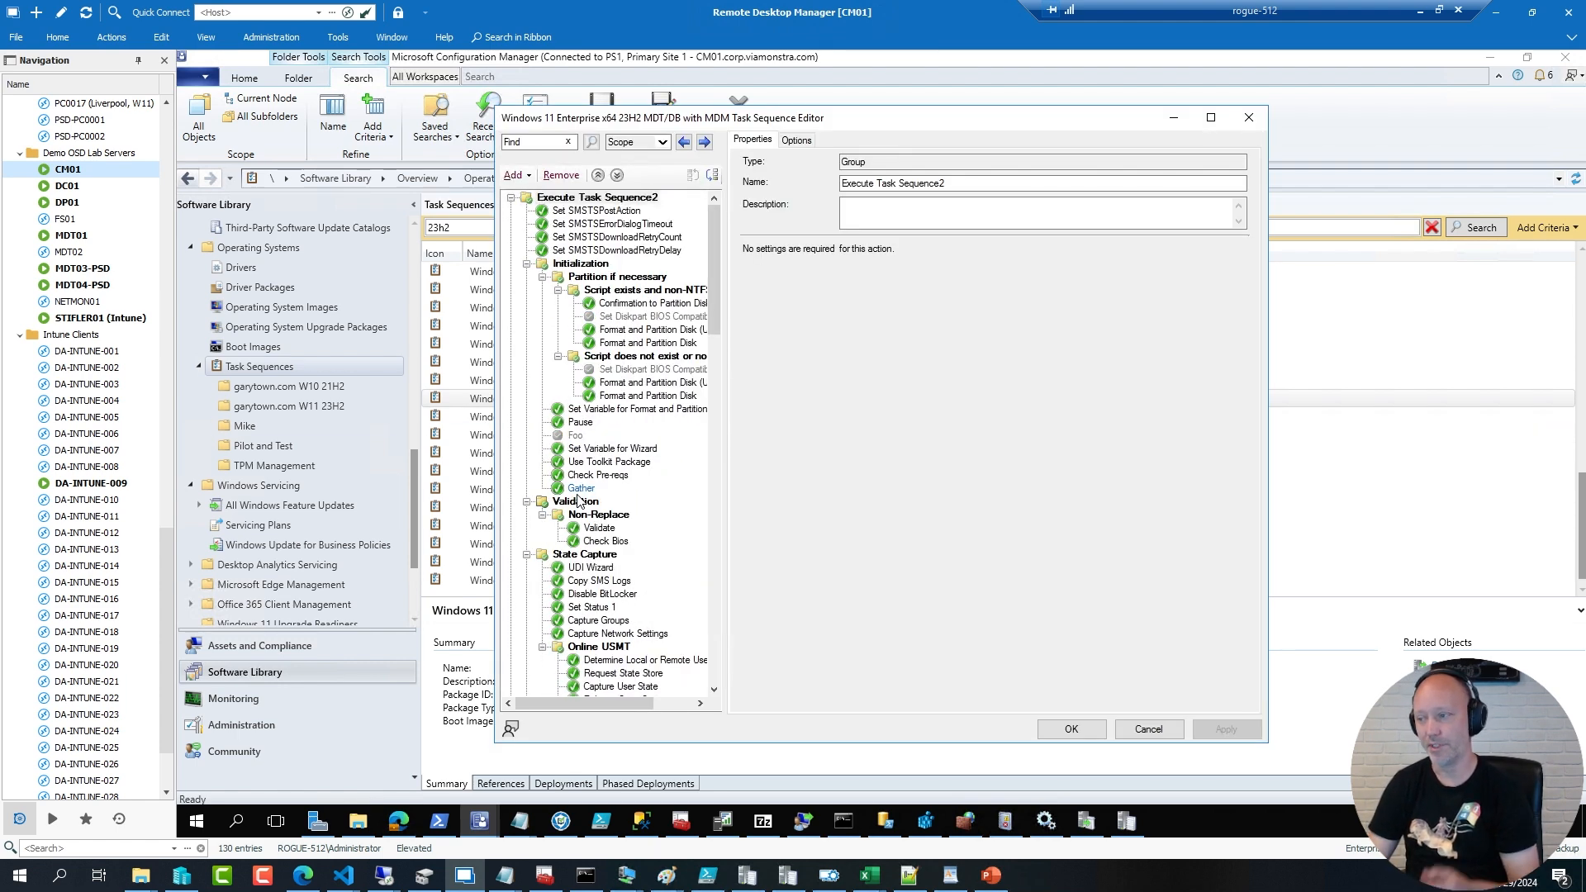
left_click(580, 490)
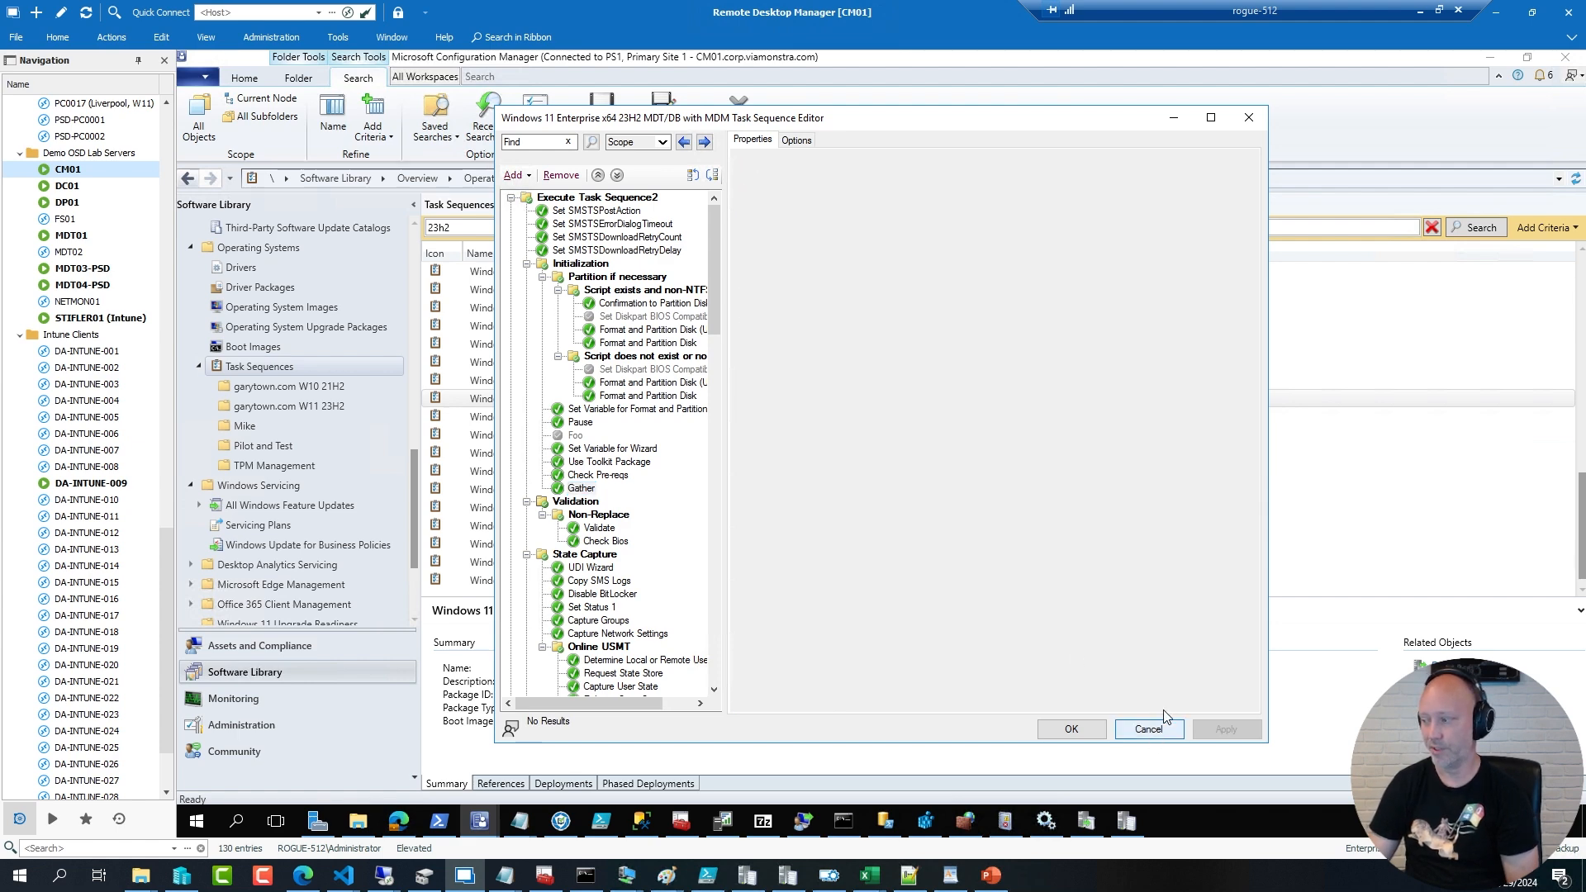
left_click(1151, 729)
mouse_move(1126, 820)
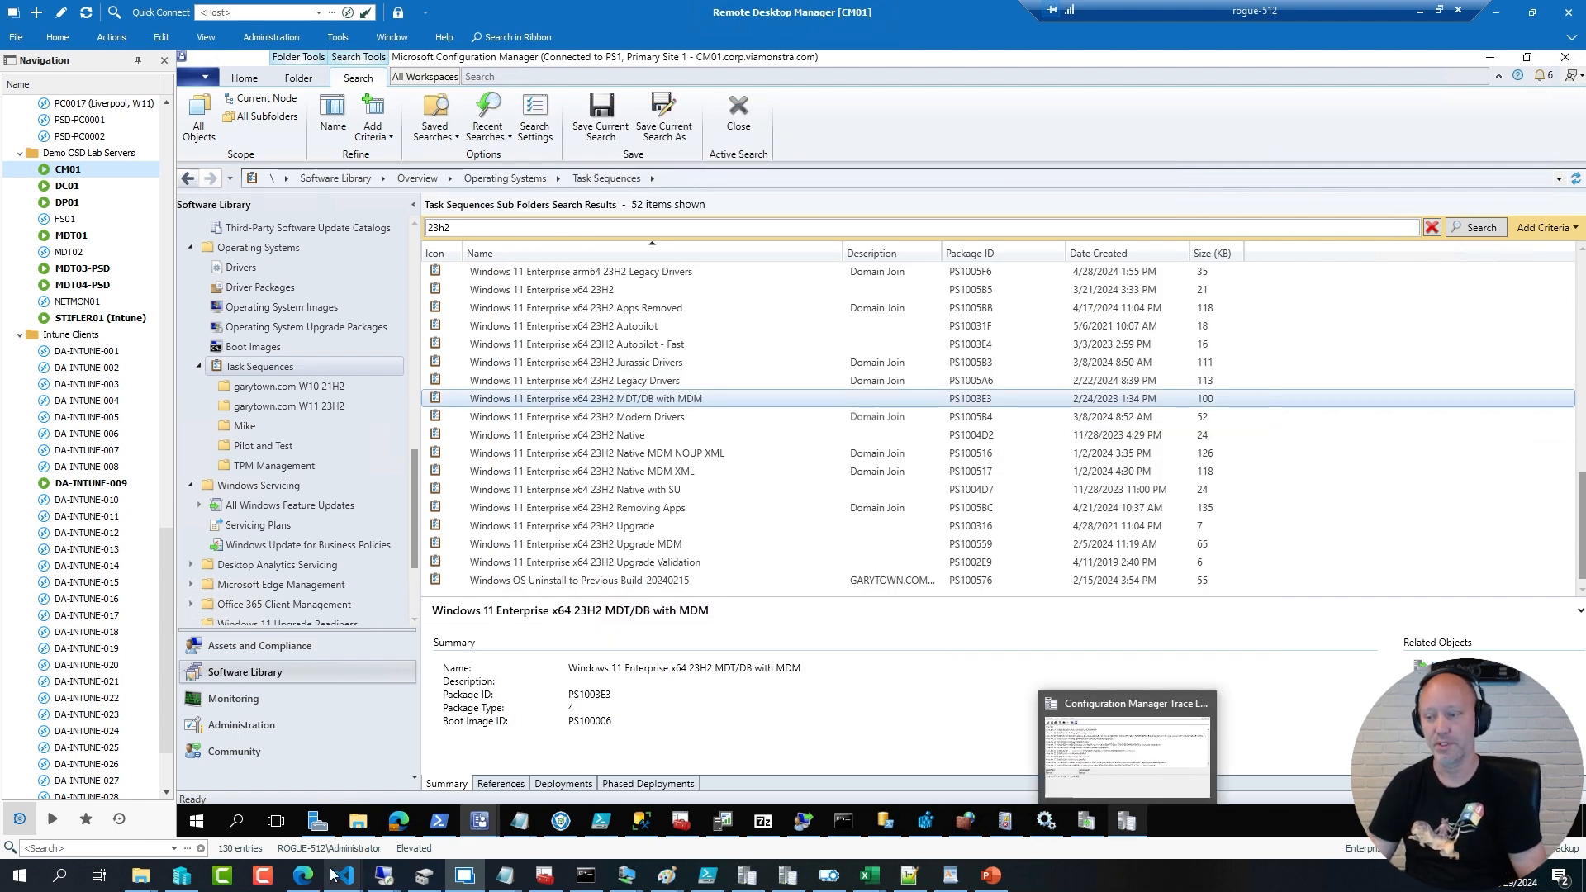
Step: Switch to the Edge tab showing Gather.ps1 in the Gather-Script-For-ConfigMgr-TS repository
left_click(306, 876)
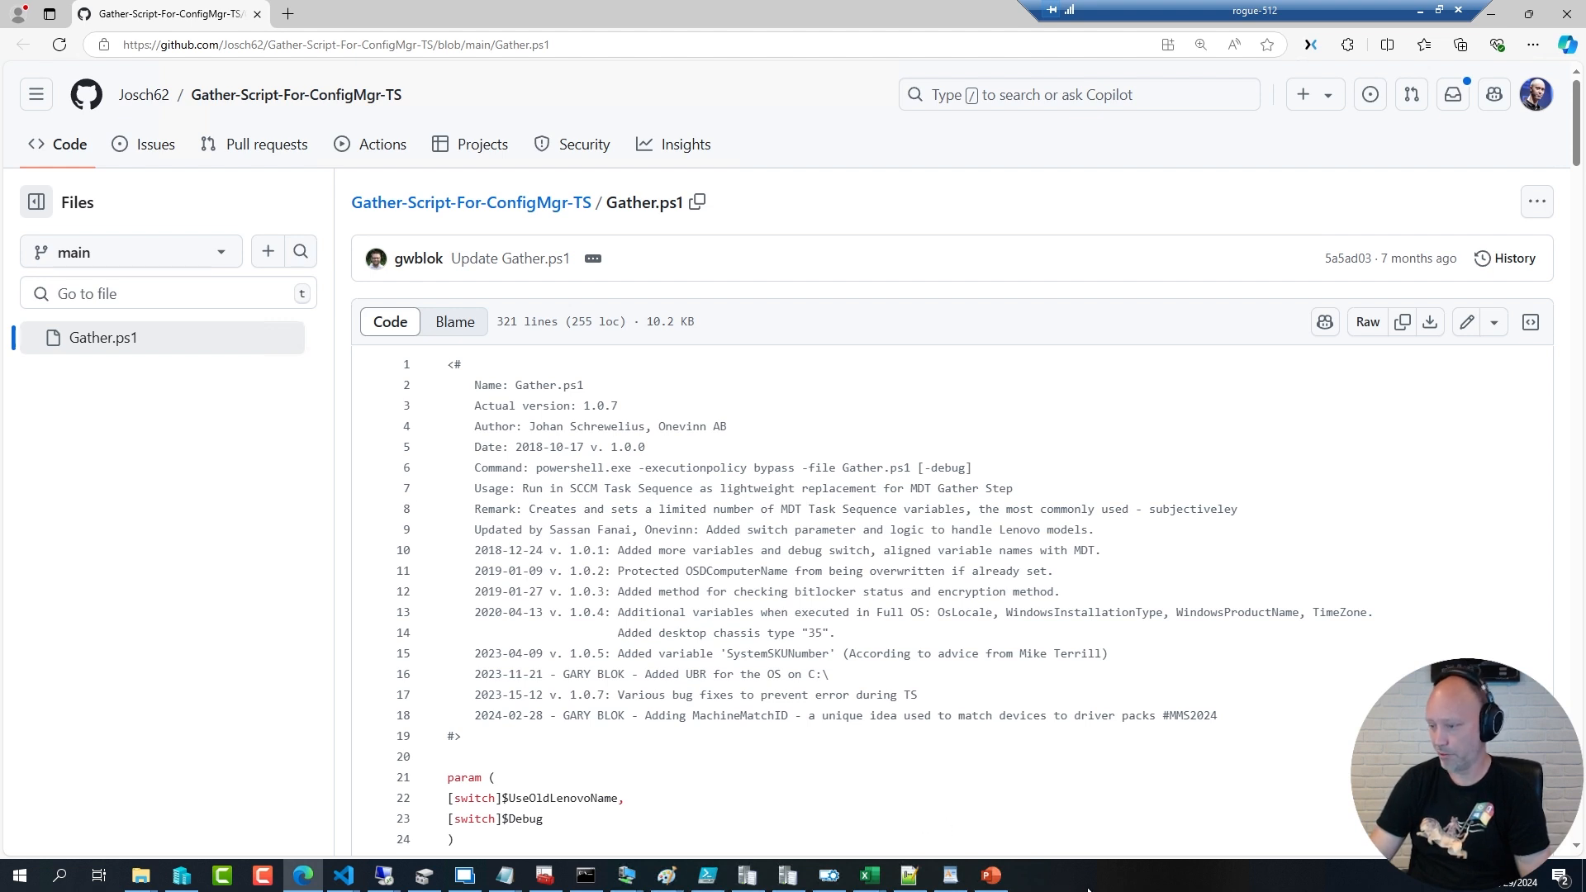
Step: Launch an administrator Terminal session and position its window on screen
key("super+x")
key("a")
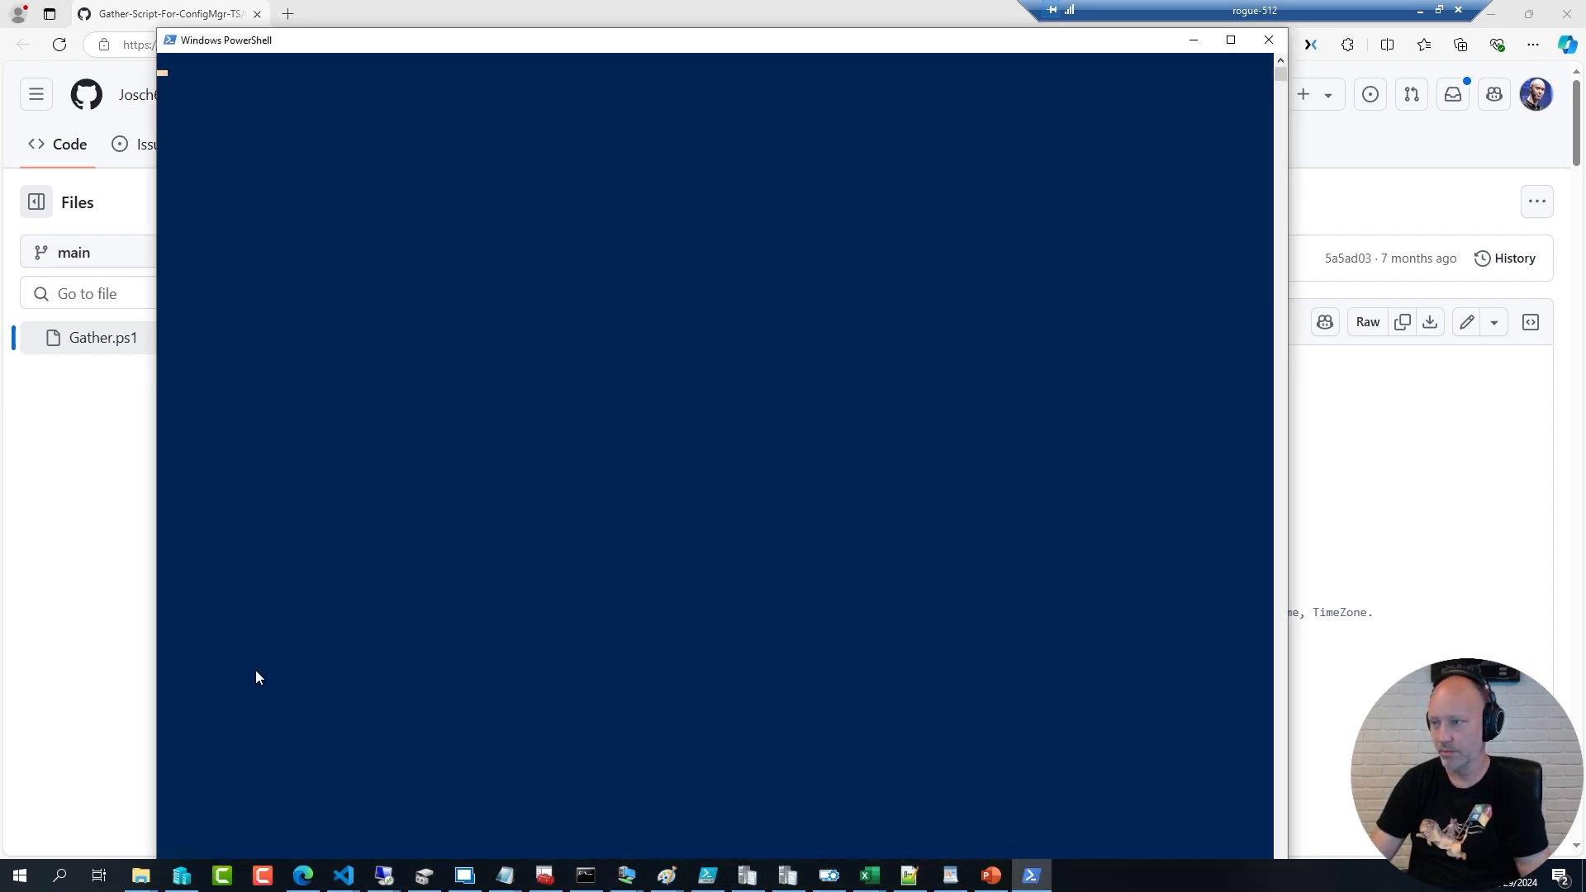
mouse_move(547, 39)
left_mouse_down()
mouse_move(528, 334)
mouse_move(524, 166)
left_mouse_up()
type("cd\\")
Step: Change directory to C:\MDT\LeavingMDT, list its files, and run .\Gather.ps1 -Debug
key("Return")
type("cdmdt")
key("Tab")
key("Return")
type("cd")
key("Tab")
key("Return")
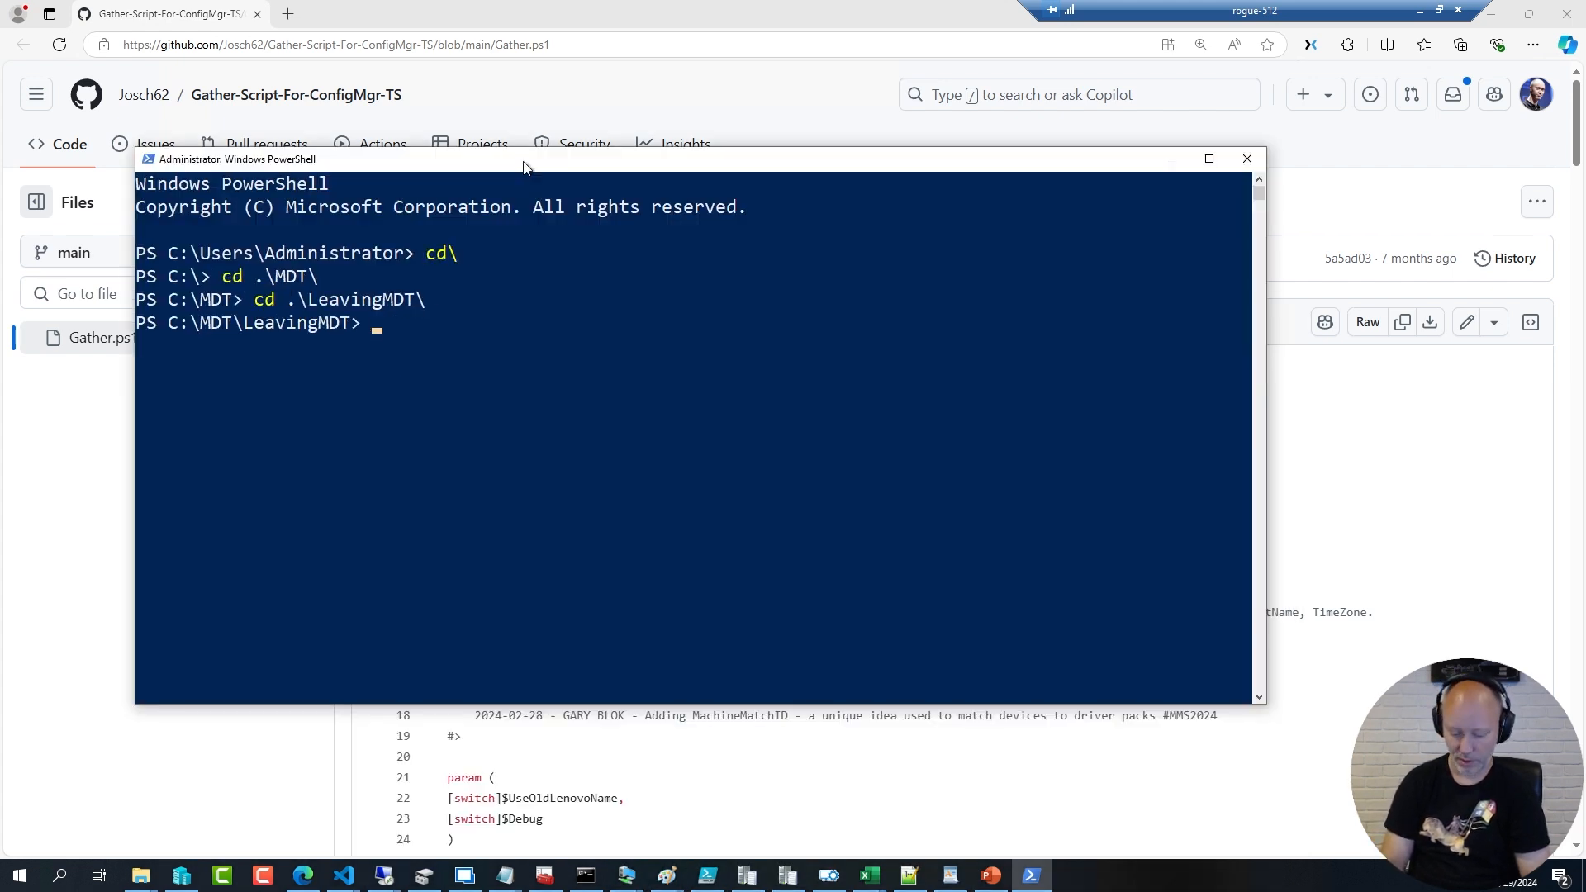
type("dir")
key("Return")
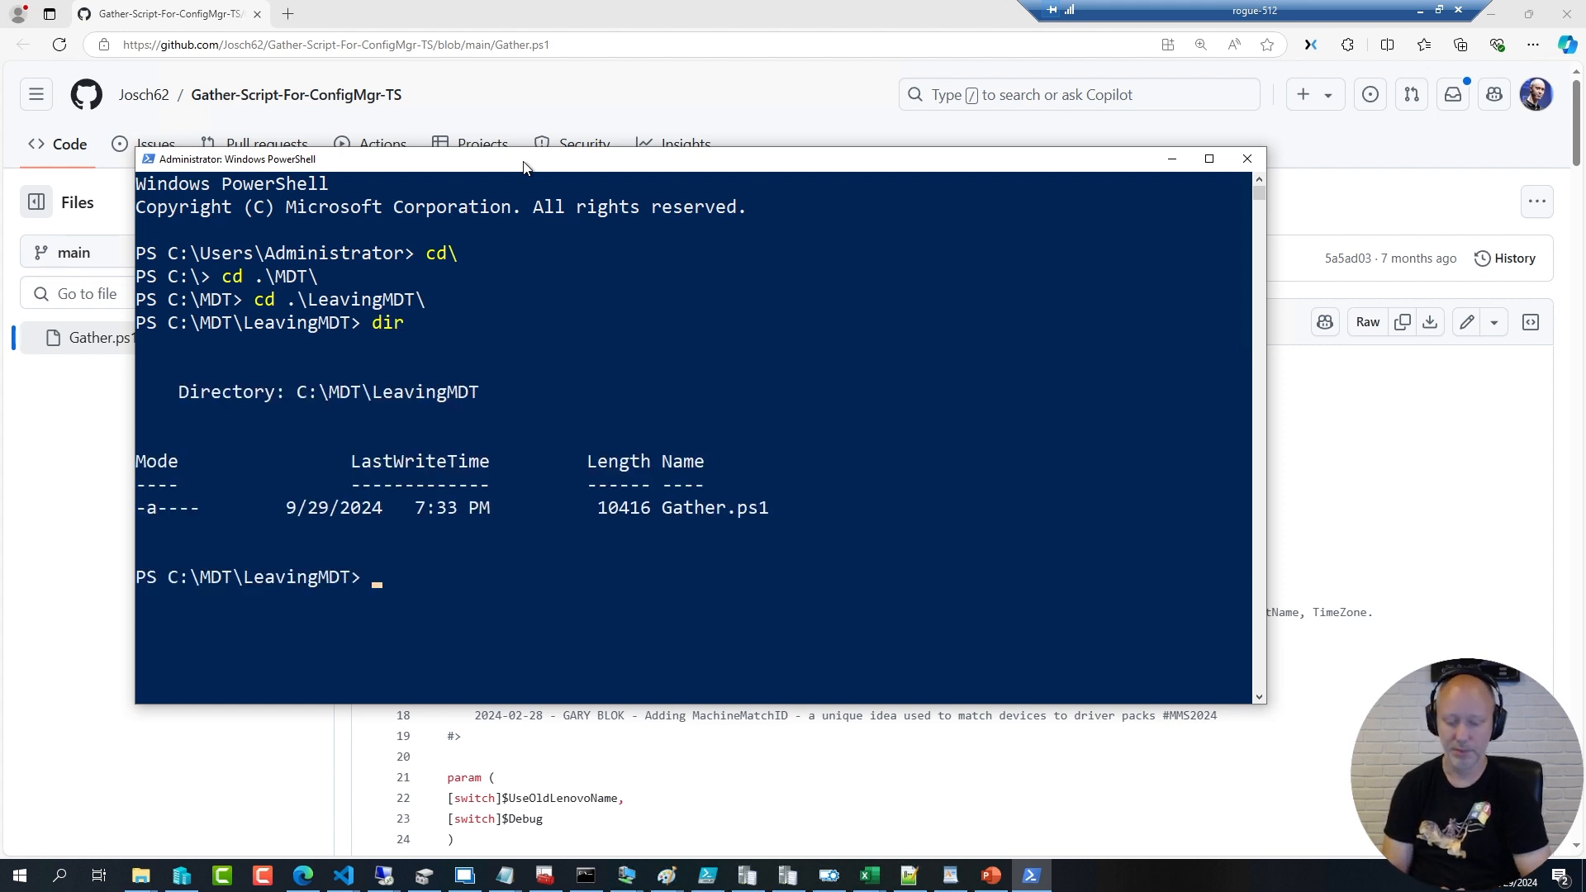
type("gat")
key("Tab")
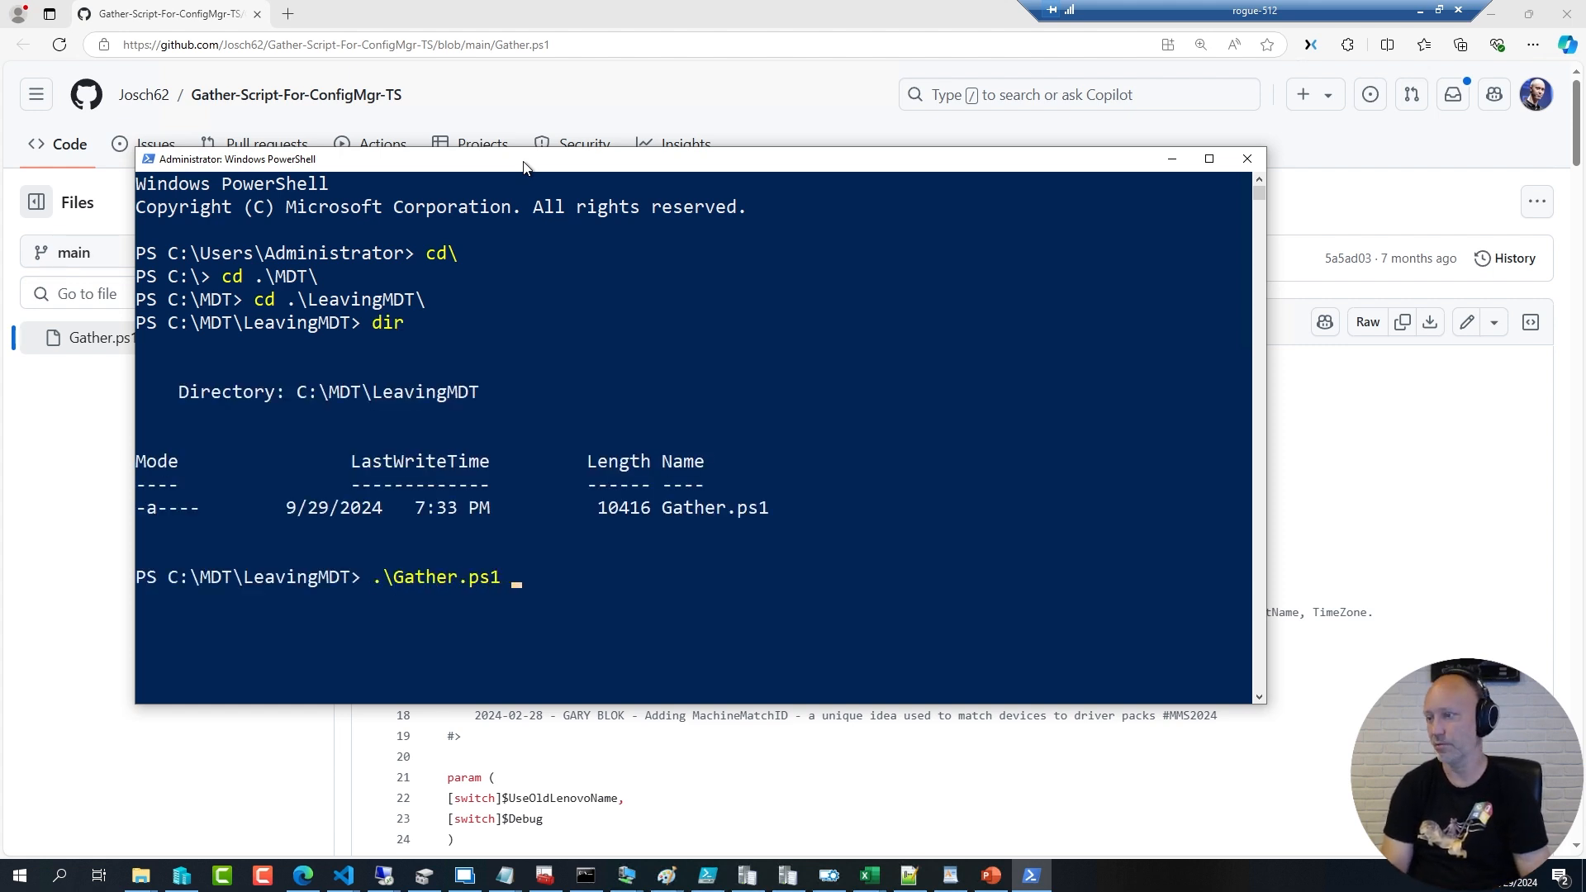
type("Debug")
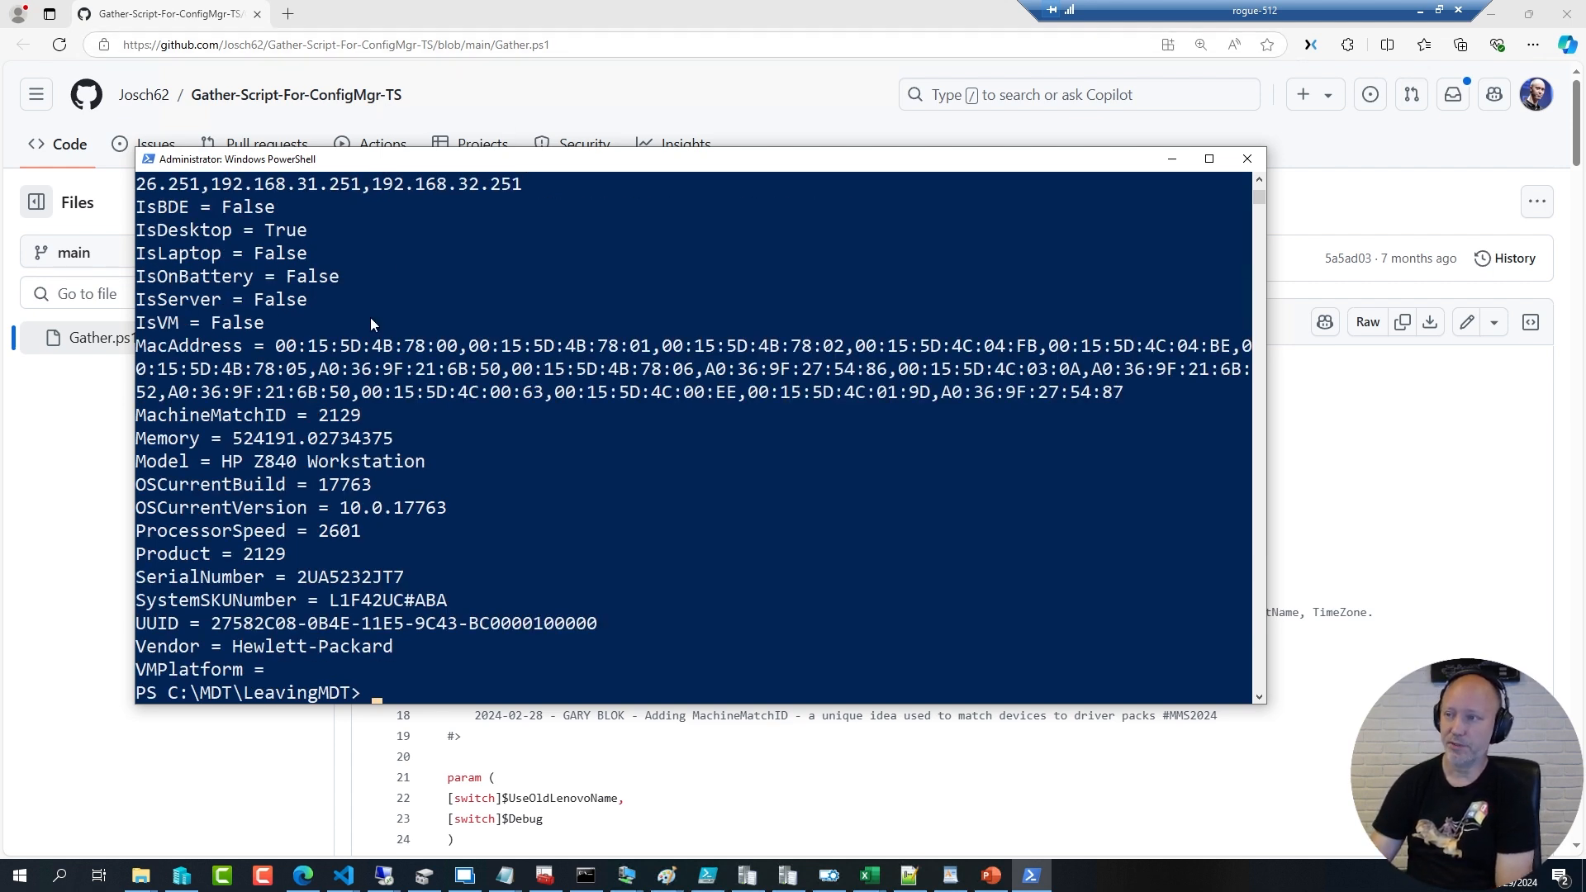
scroll(371, 317, "up", 1)
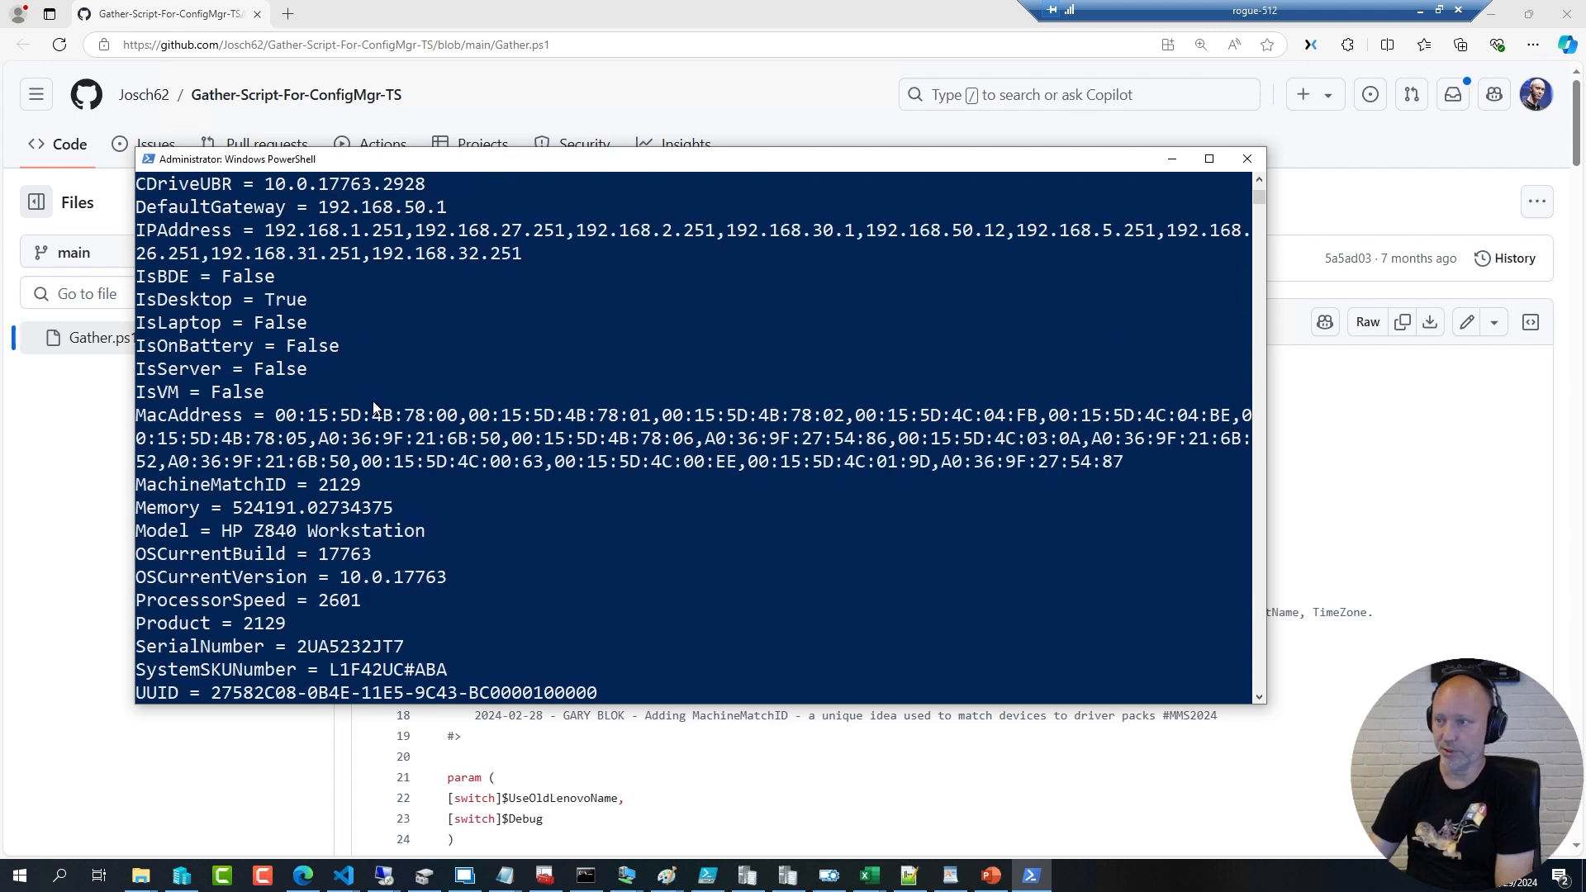
Step: Review the gathered output, highlighting the IsLaptop, IsServer and IsVM variables
double_click(189, 300)
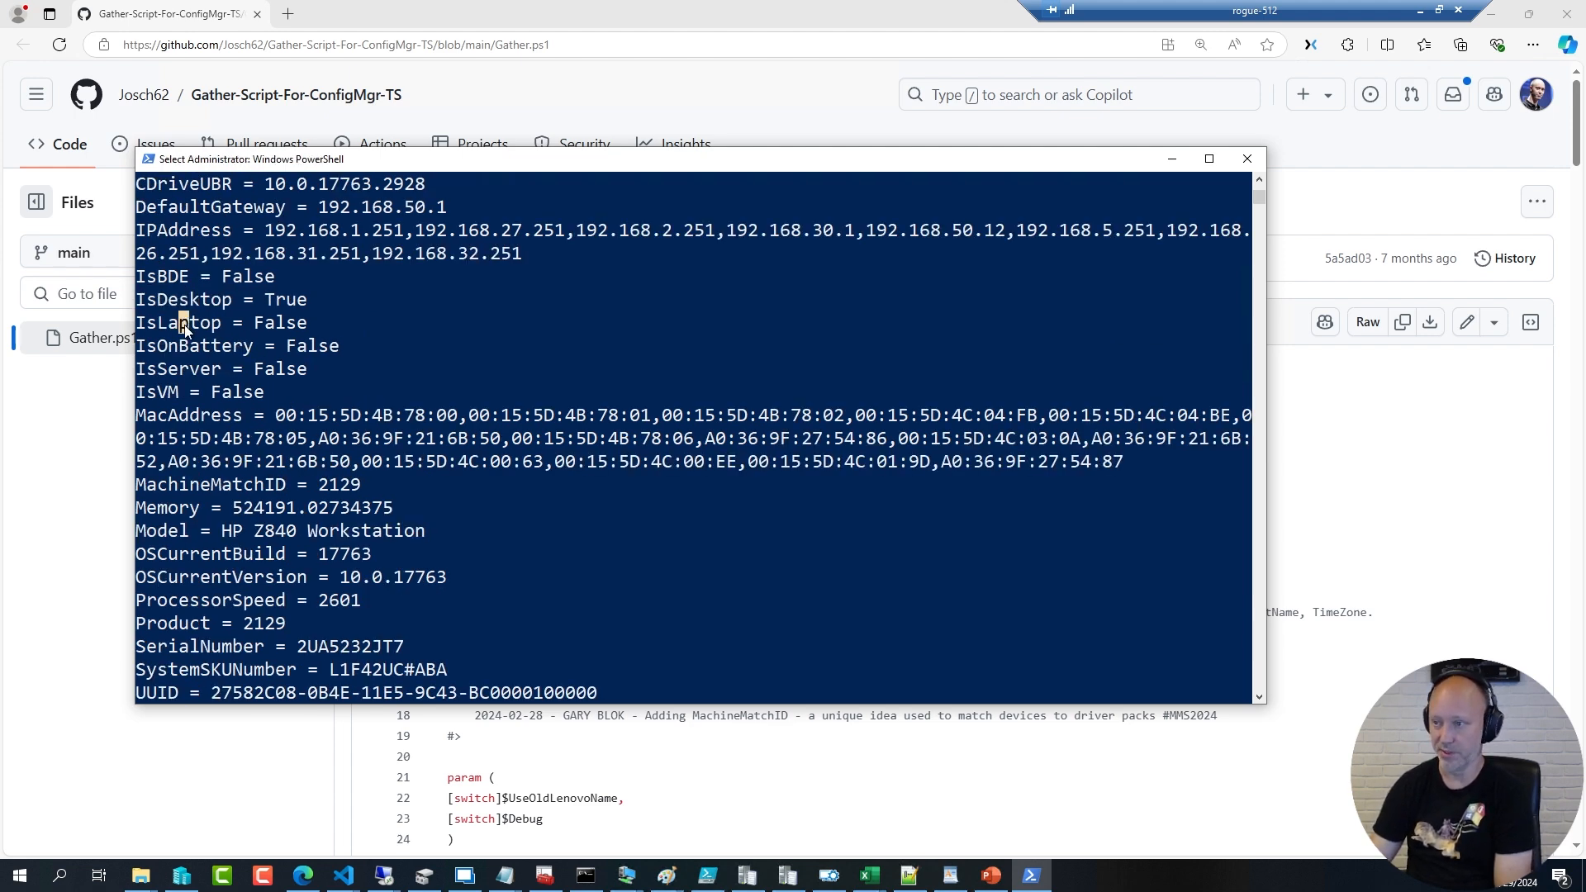
left_click(190, 370)
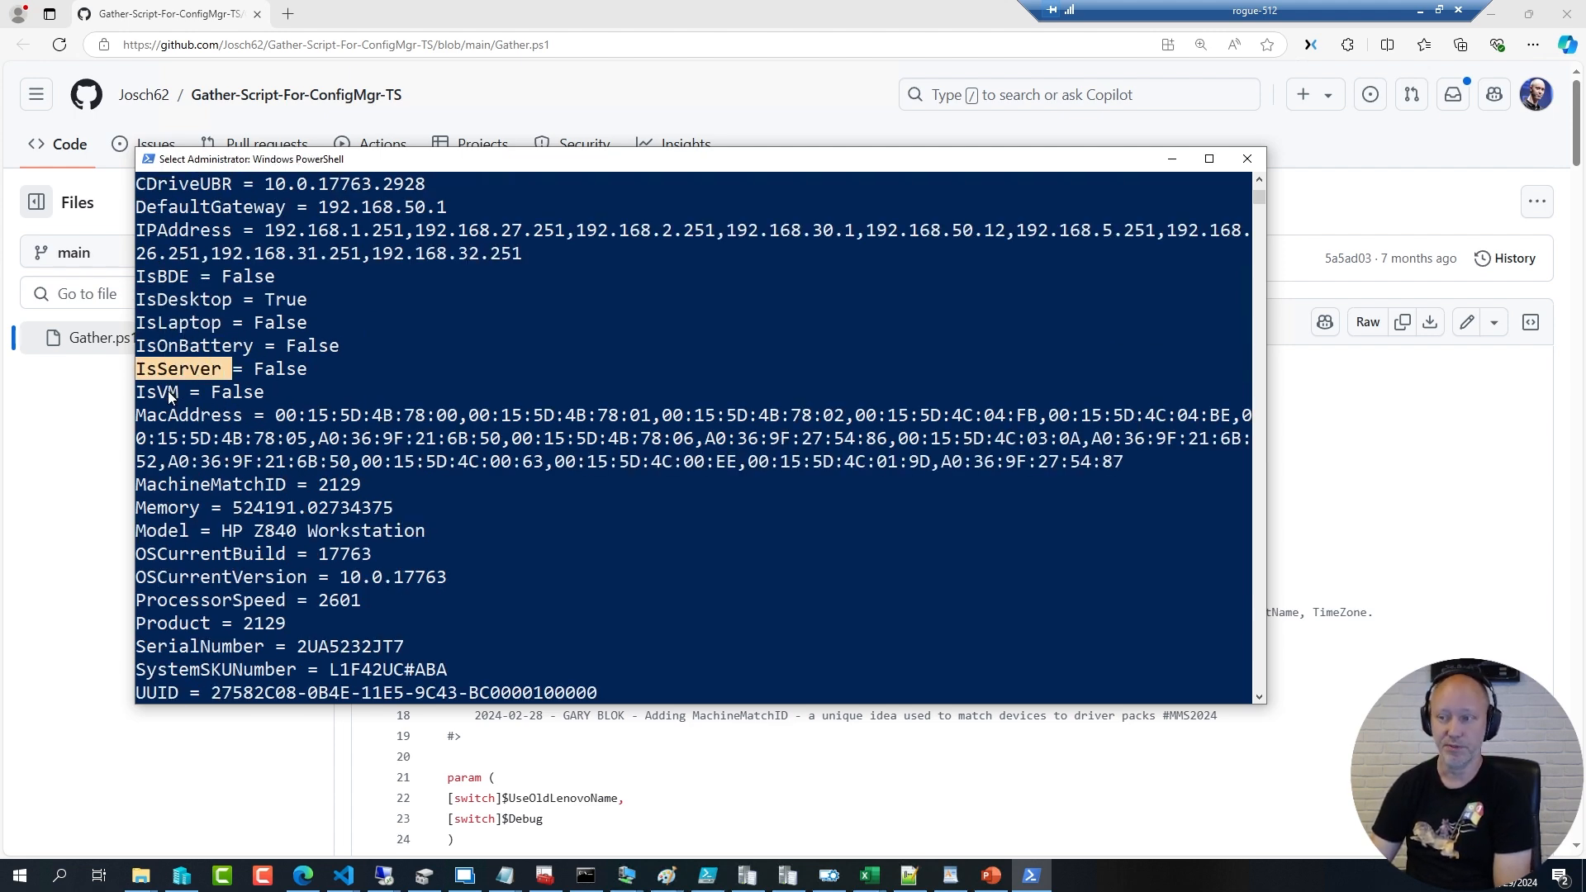
double_click(168, 392)
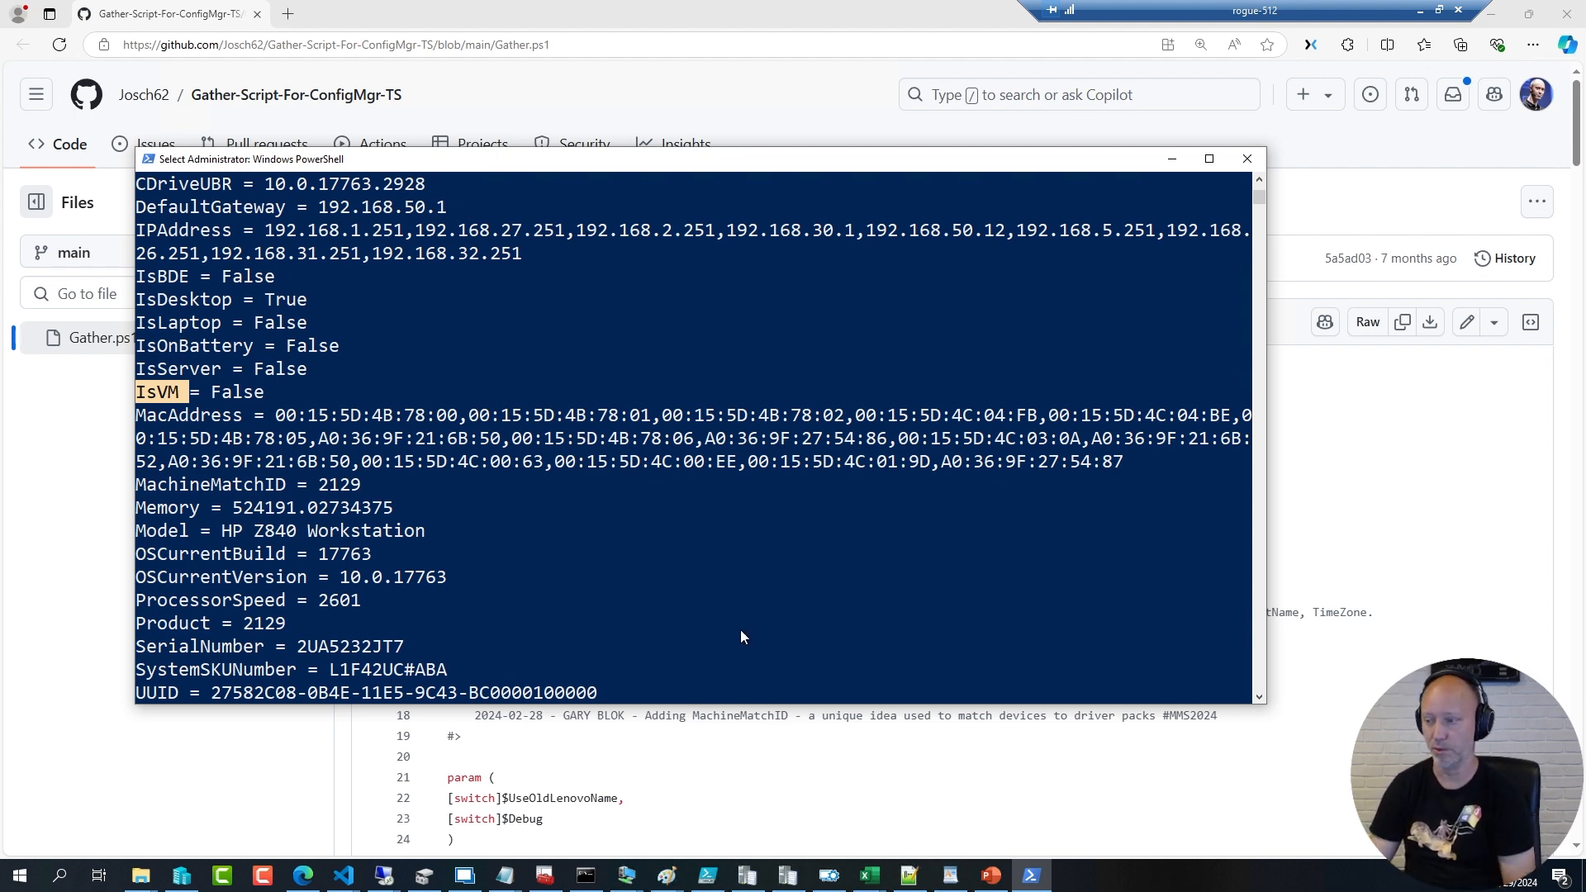
key("Return")
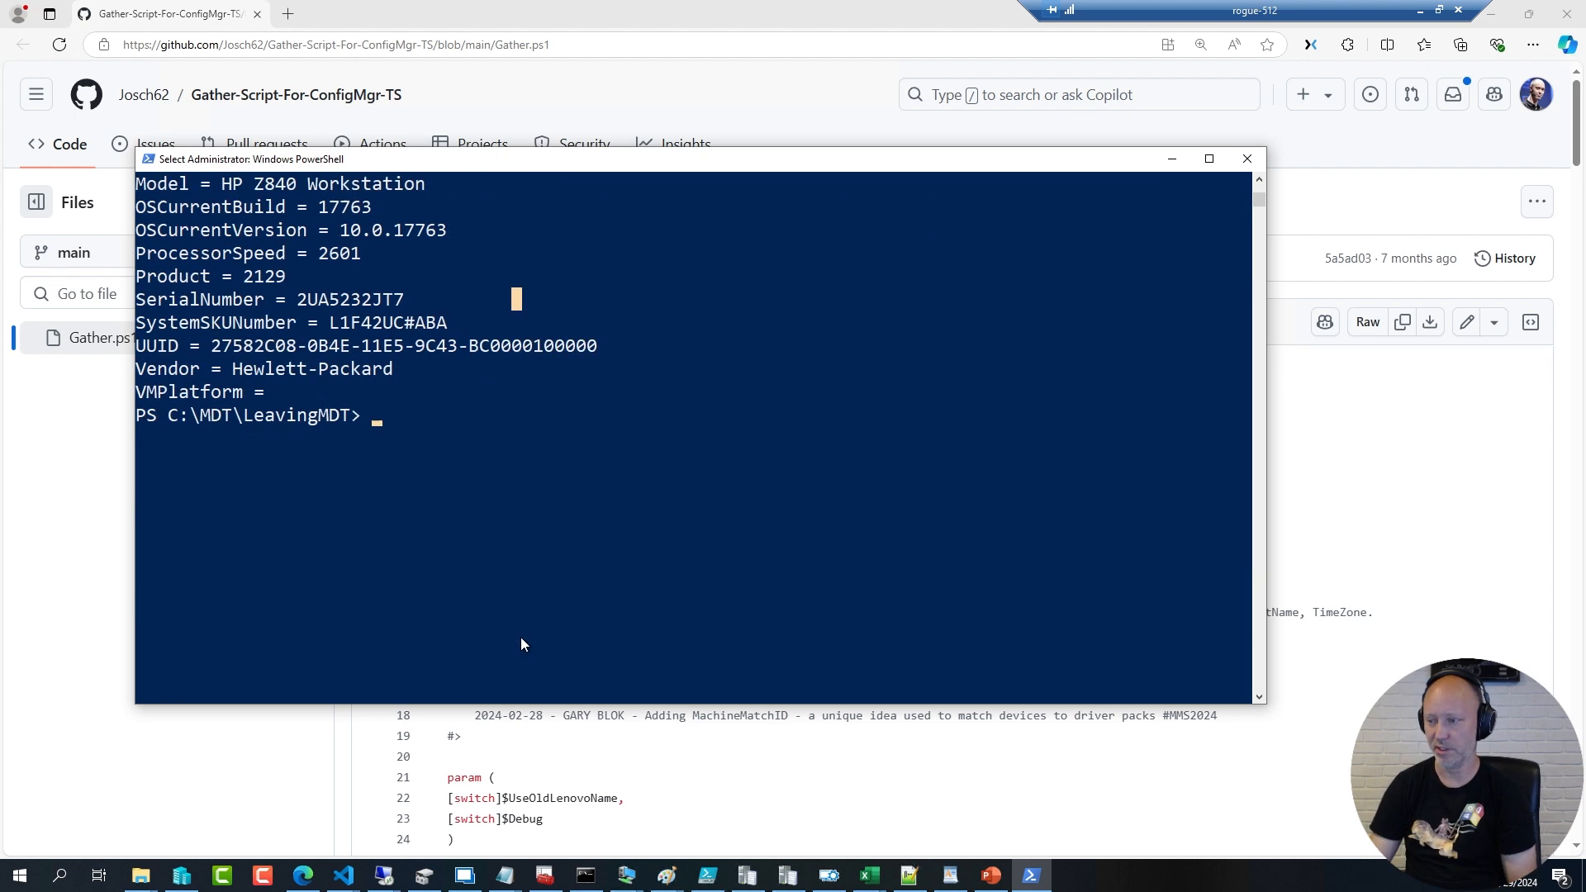
type("is")
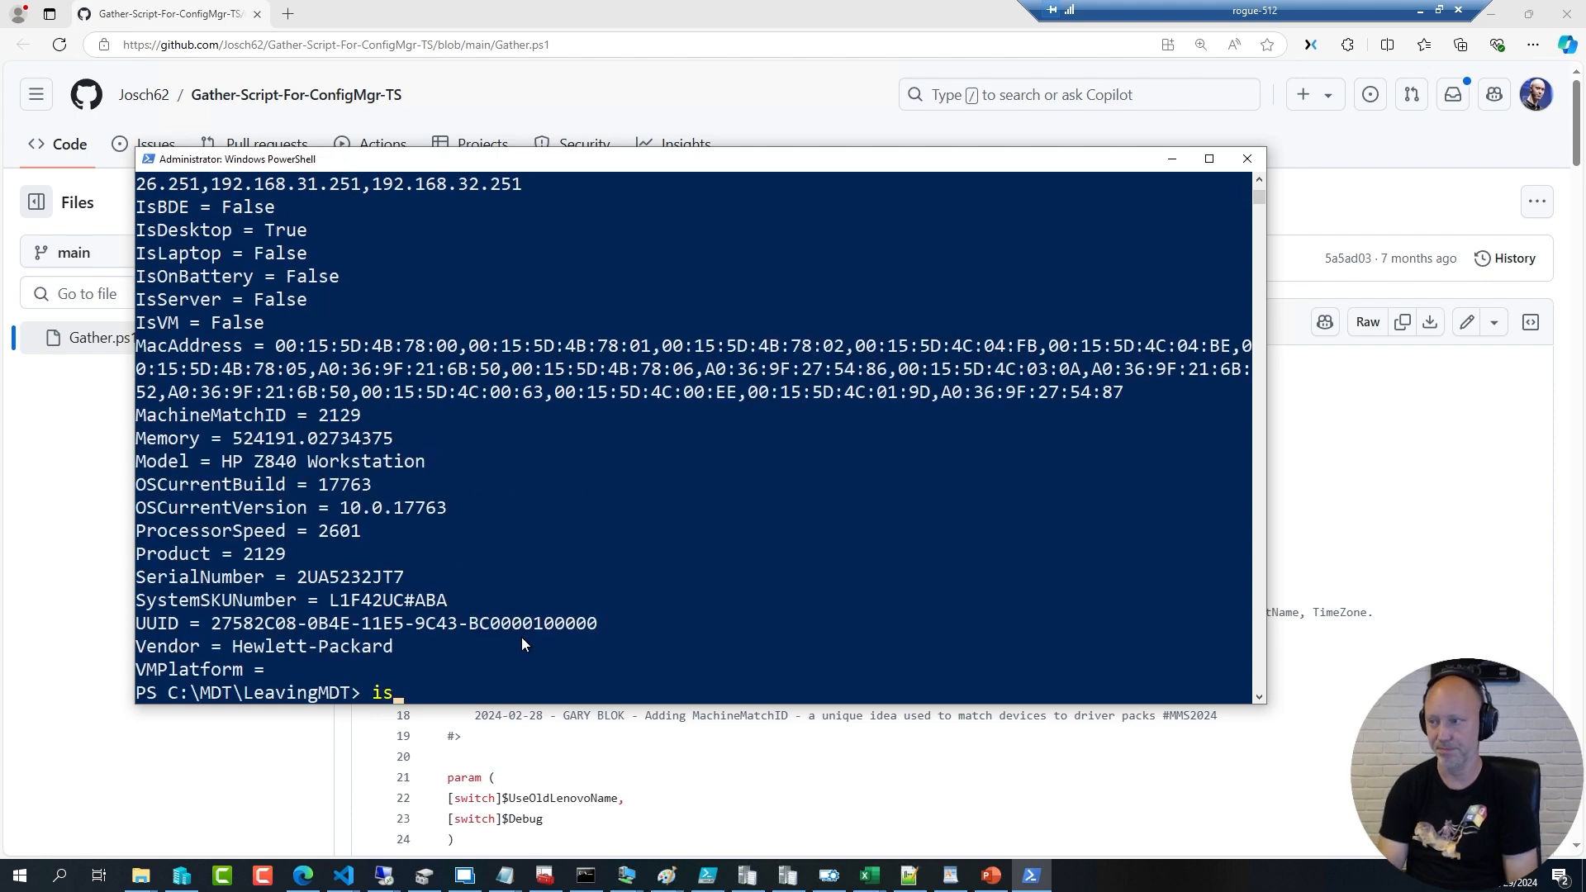
type("e .\\Gather.ps1")
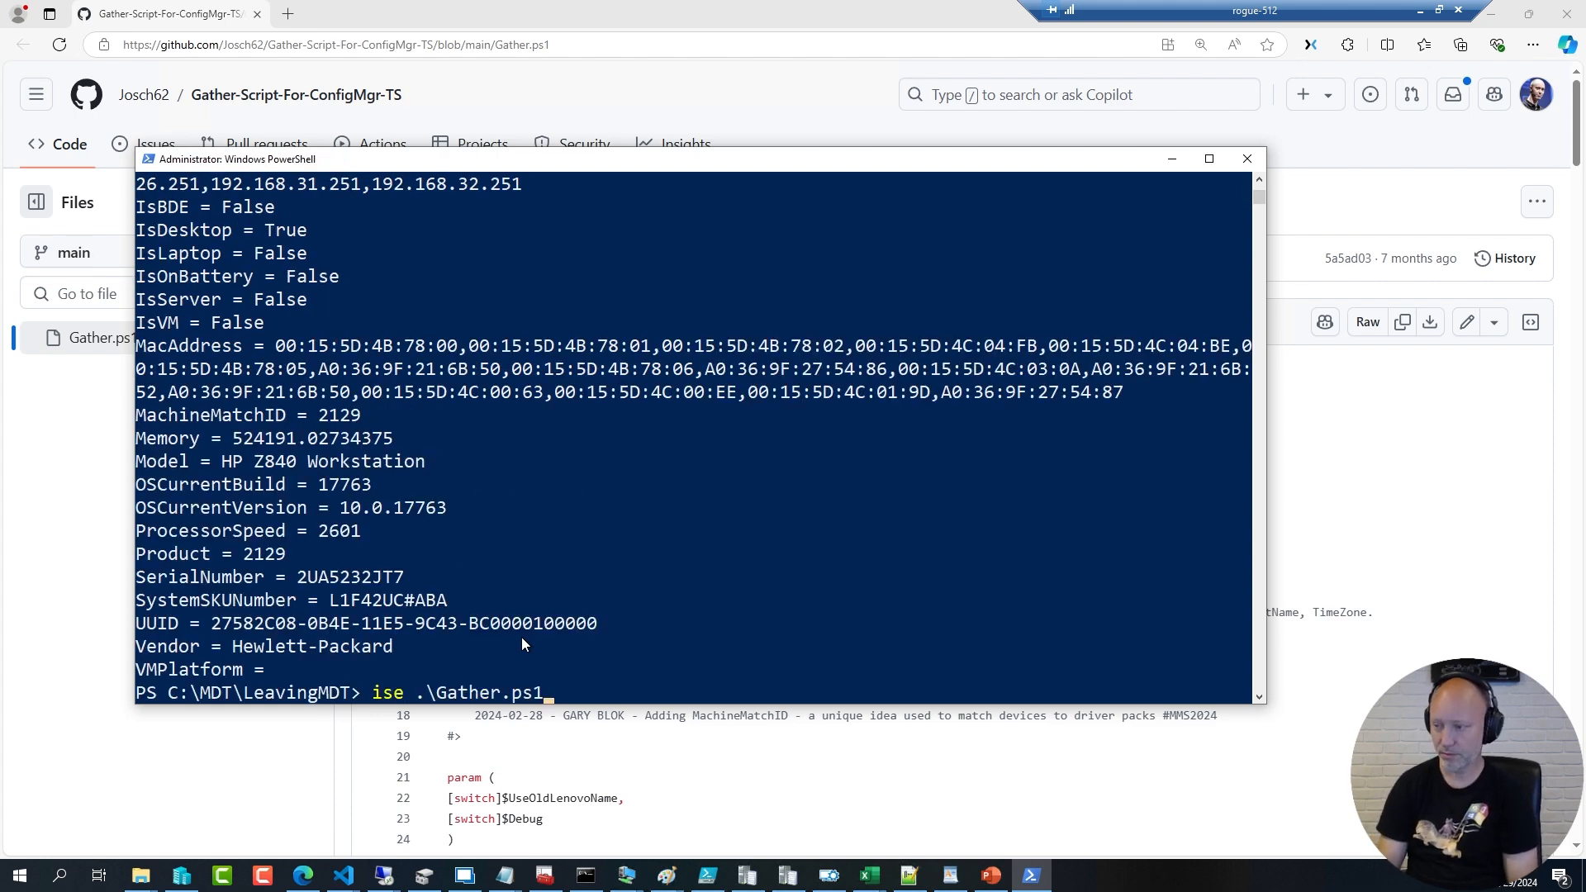
Step: Open Gather.ps1 in PowerShell ISE, select the whole script, and return to the Configuration Manager console
key("Return")
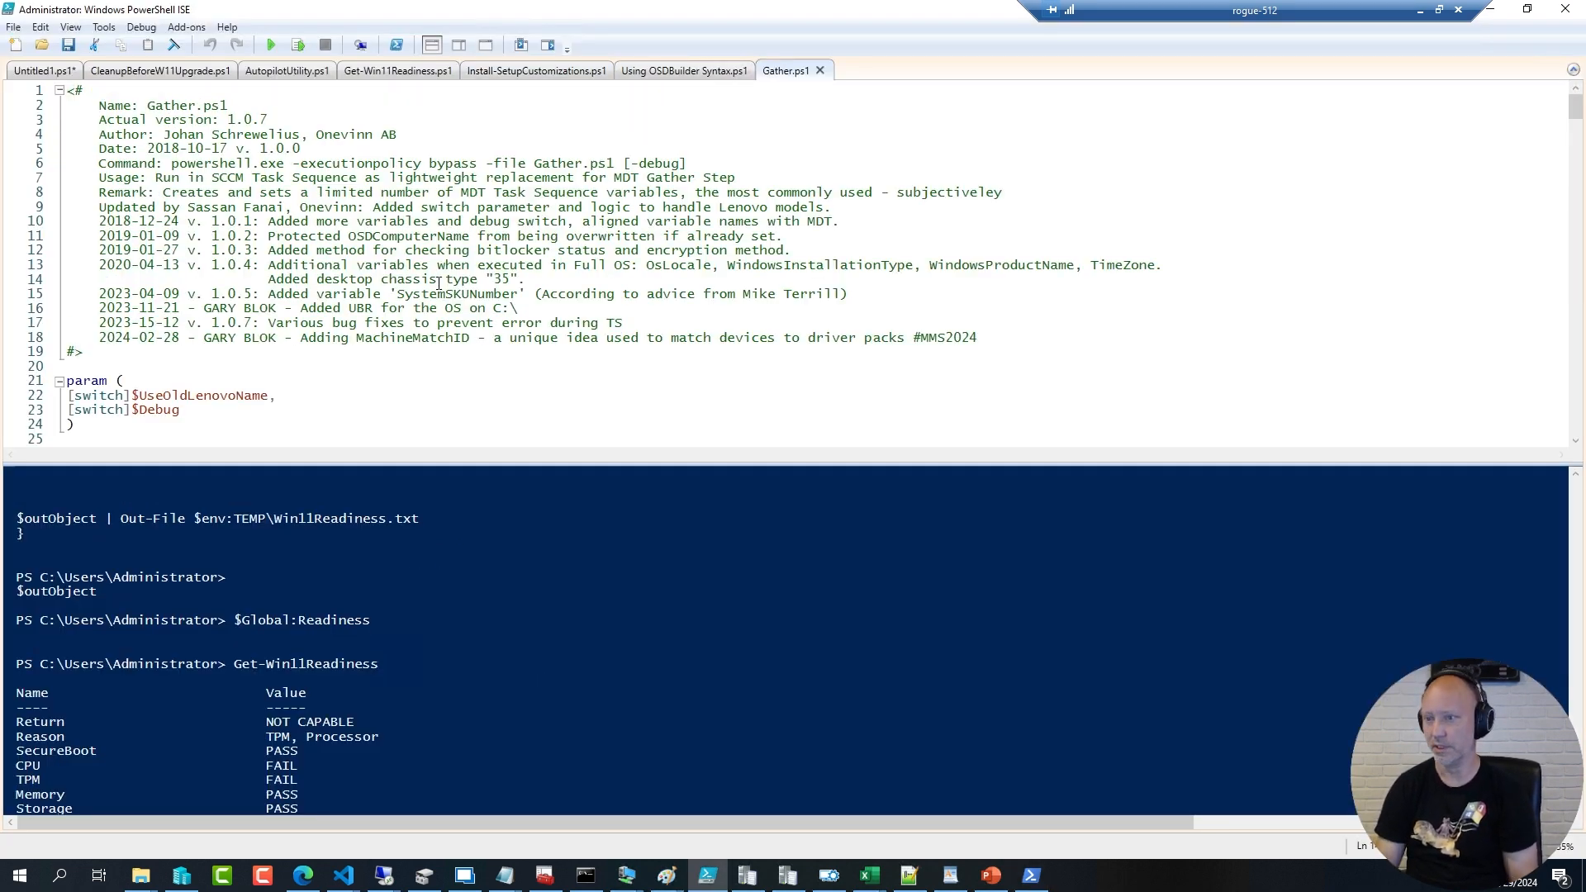
key("ctrl+End")
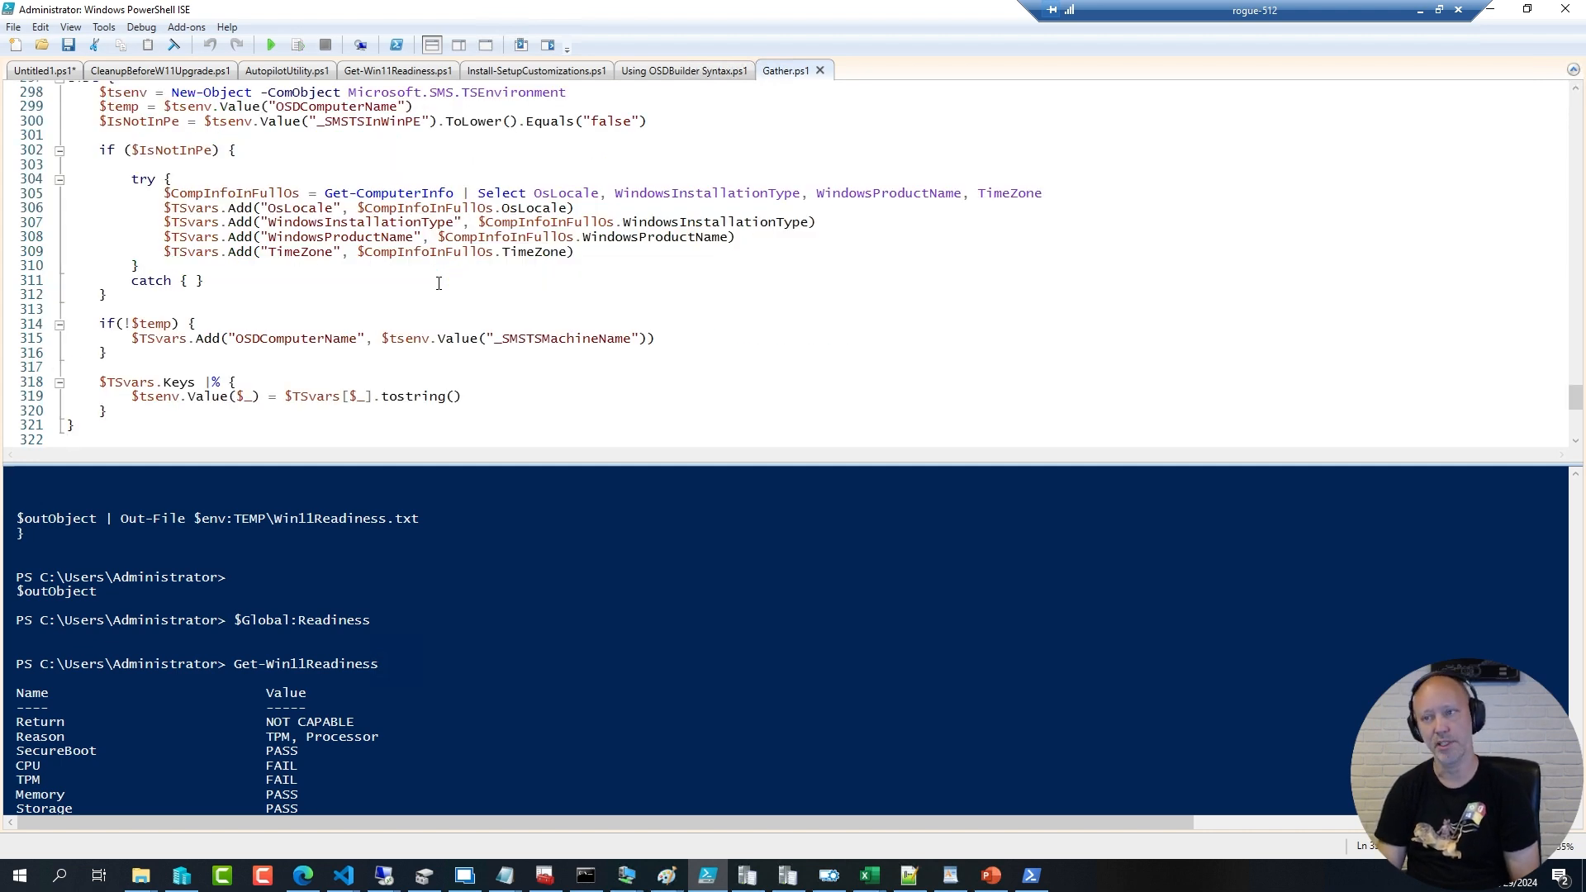
key("ctrl+Home")
key("ctrl+a")
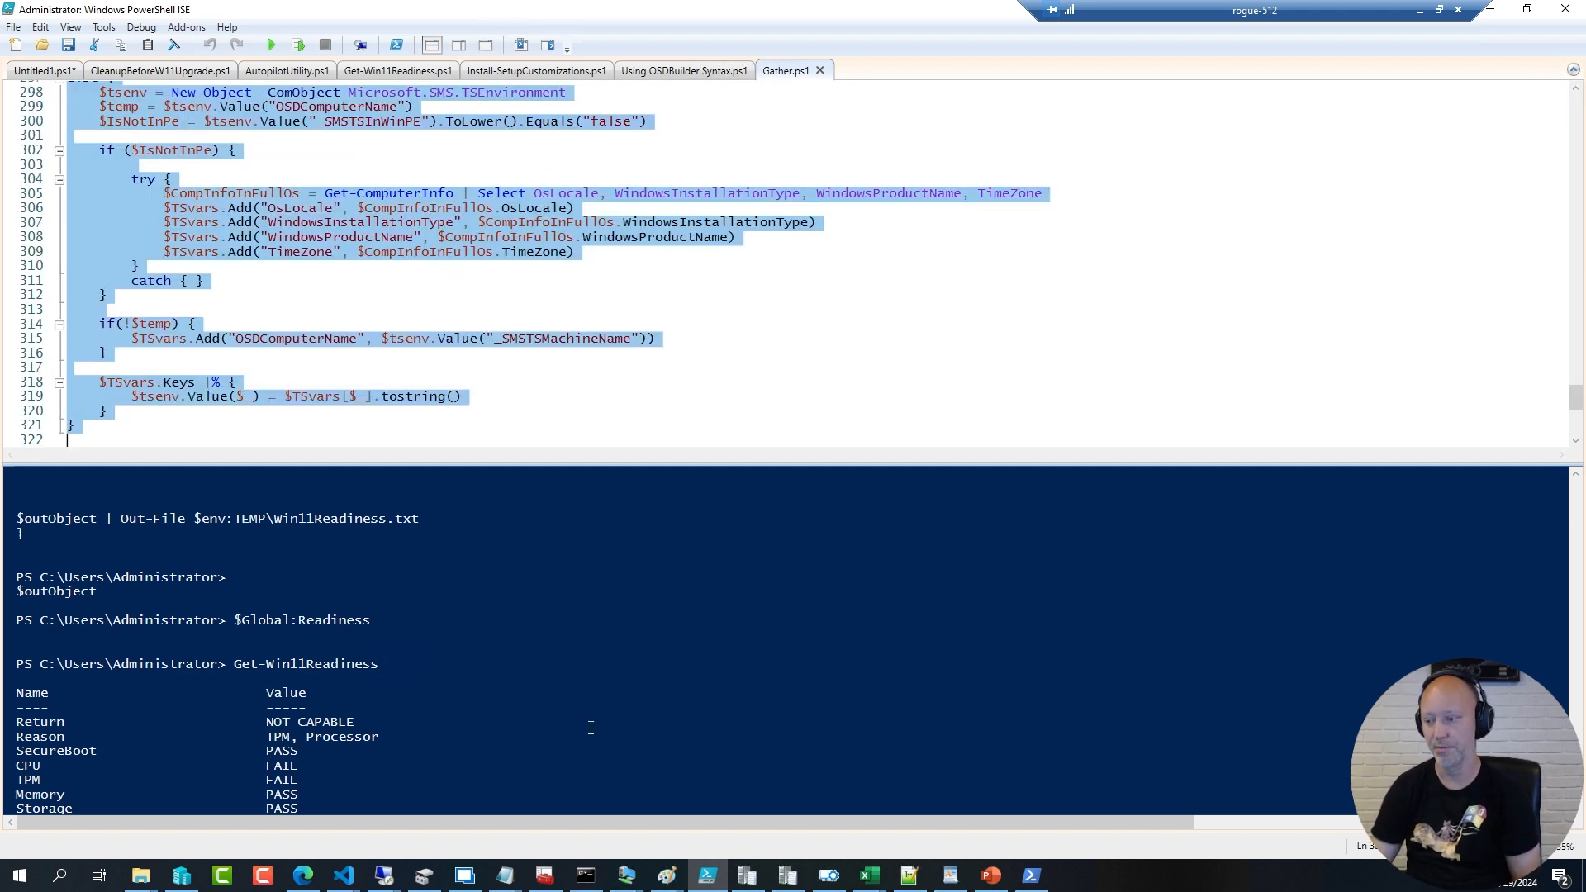
left_click(465, 877)
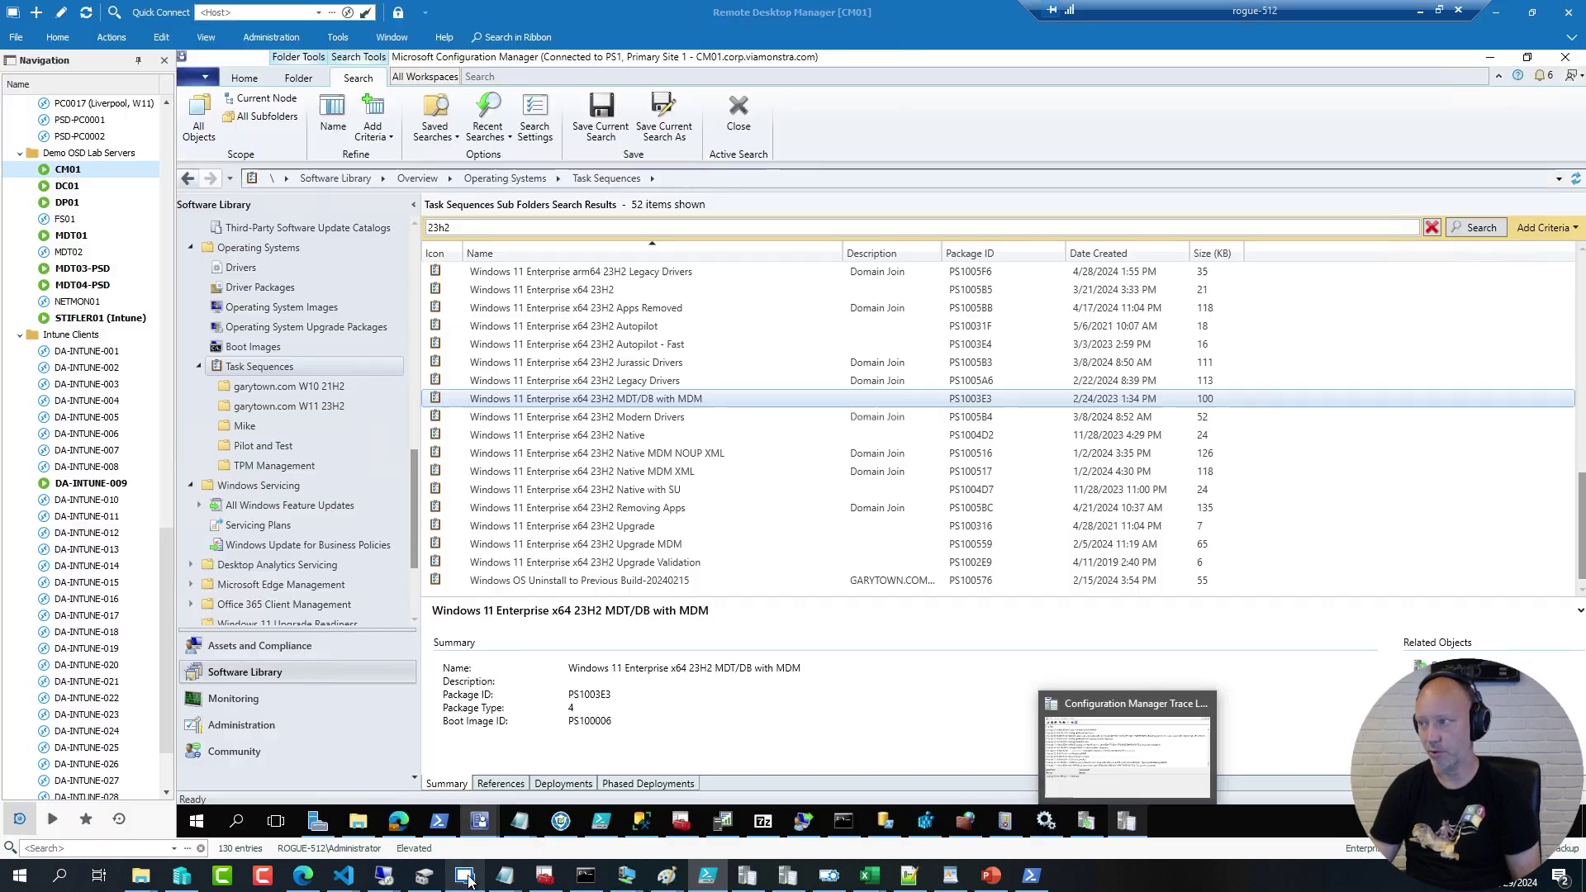
Step: Reopen the Windows 11 Enterprise x64 23H2 Native task sequence for editing
left_click(605, 435)
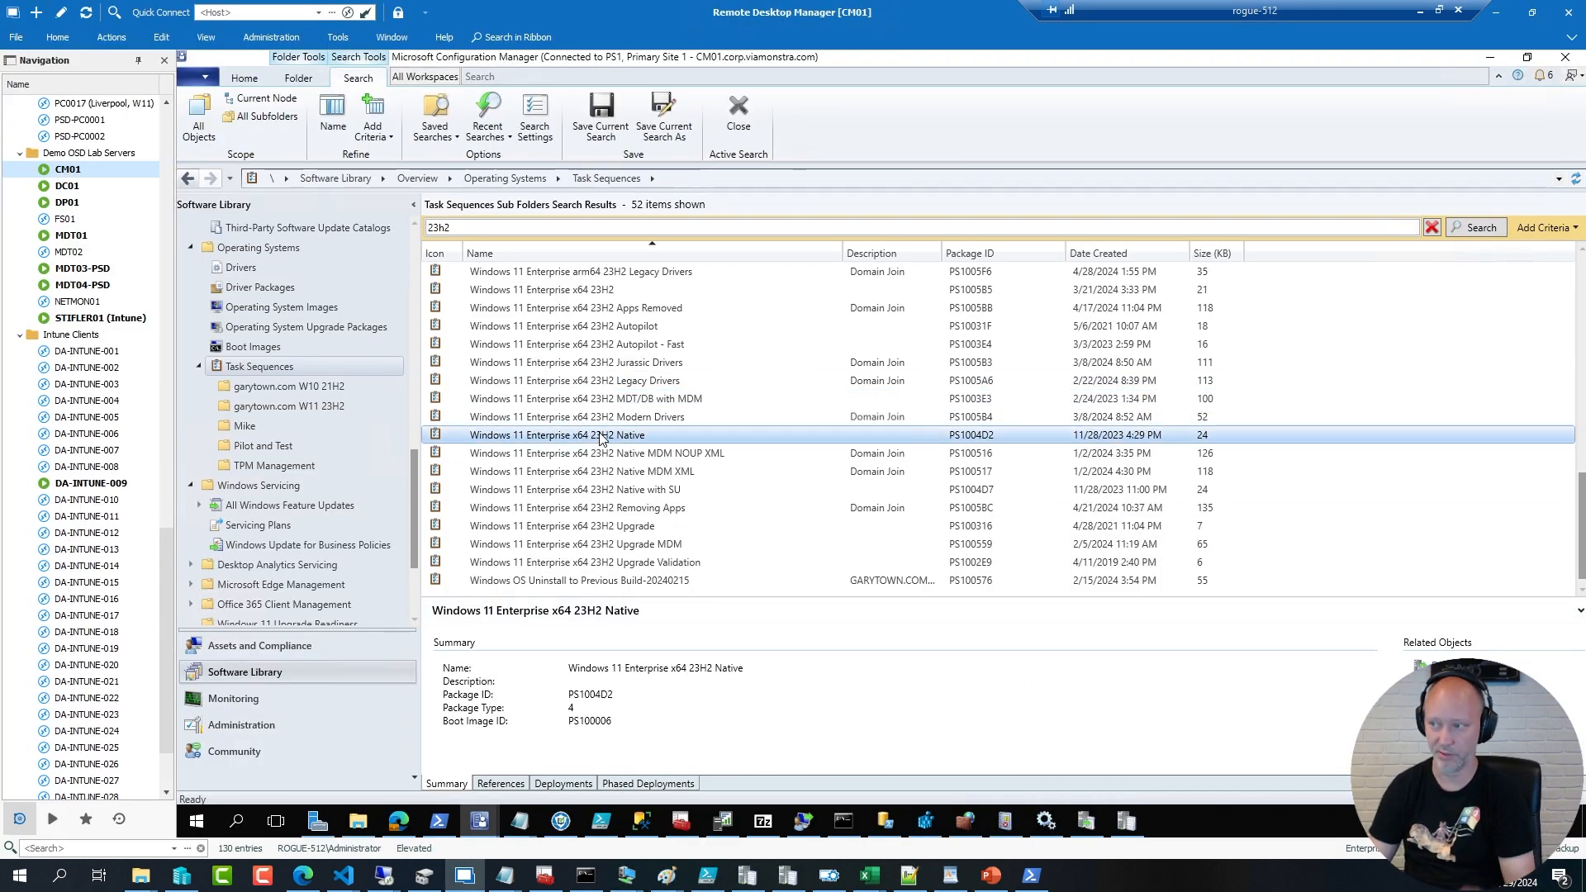
right_click(605, 435)
left_click(421, 468)
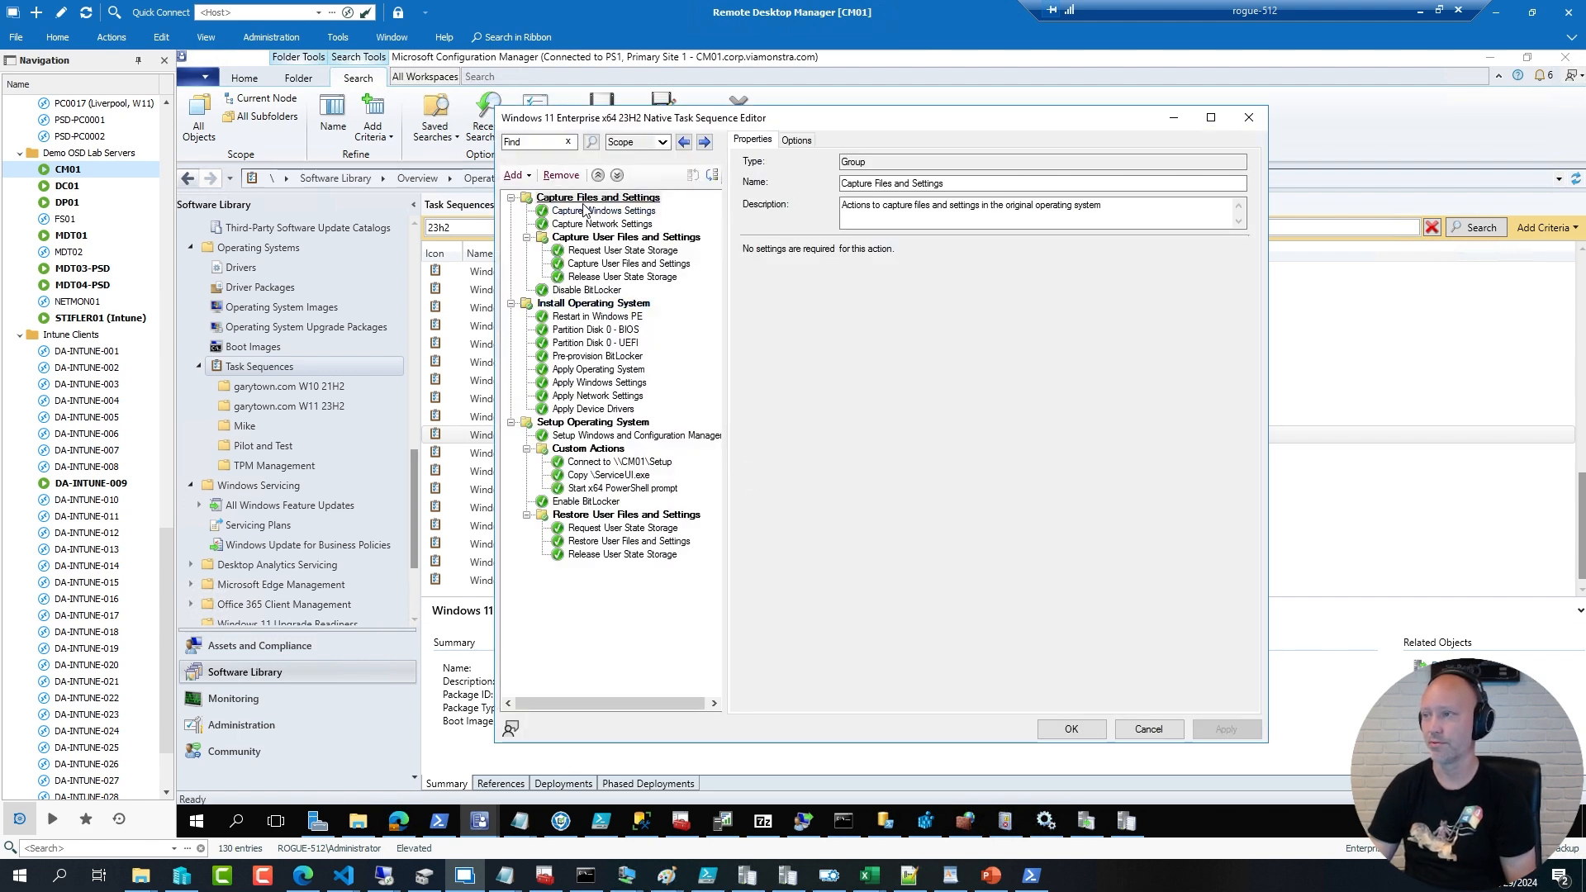
Step: Add a Run PowerShell Script step, move it to the top, and rename it Gather
left_click(590, 198)
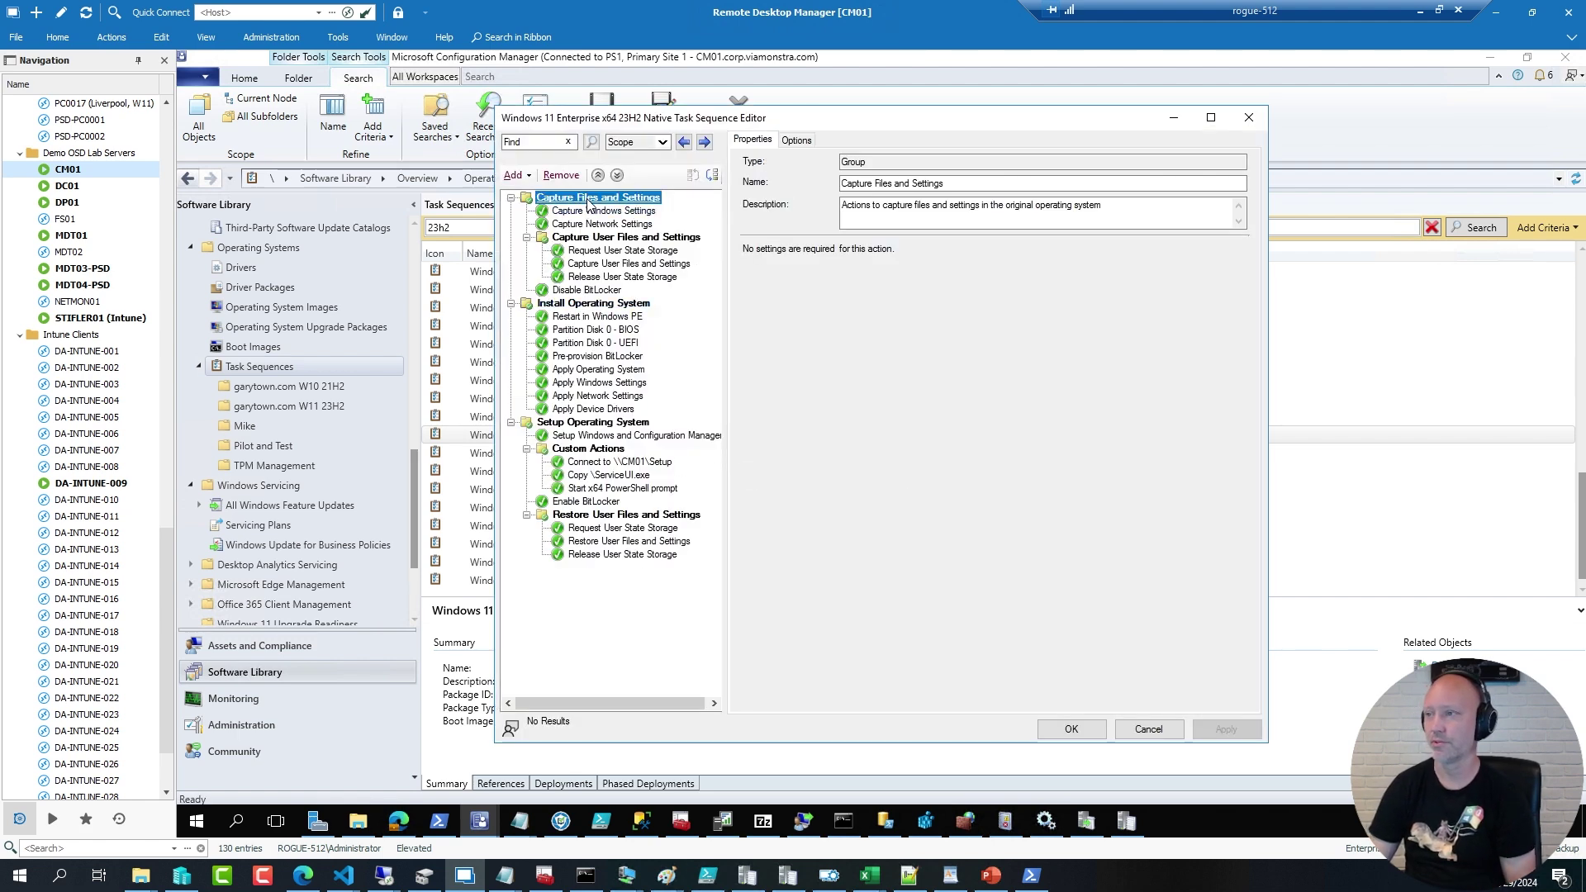
left_click(527, 176)
mouse_move(547, 218)
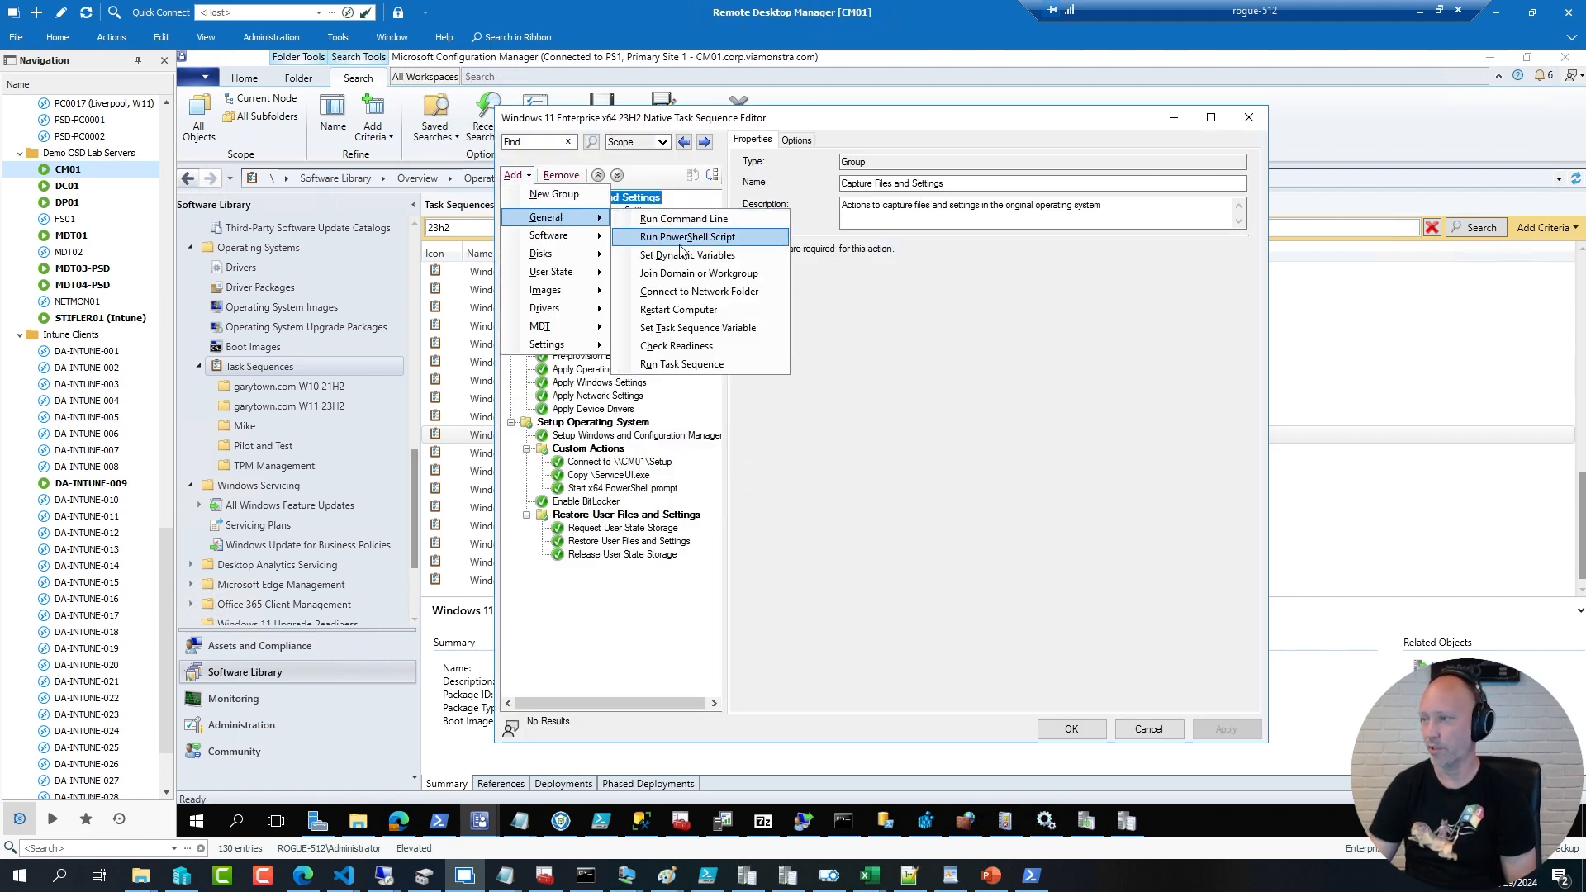
left_click(685, 236)
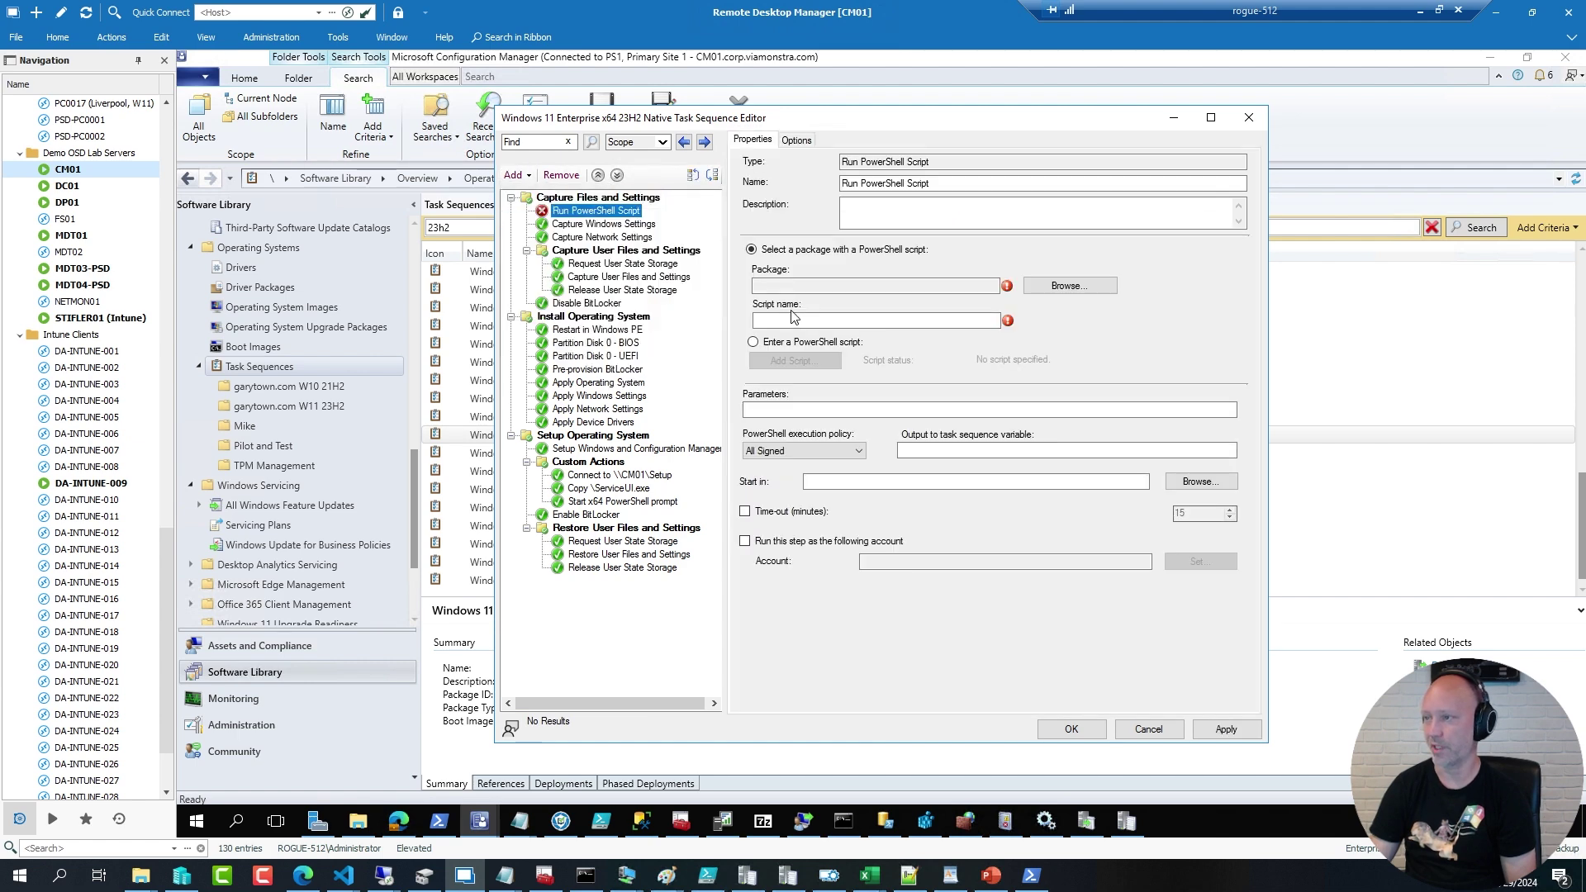
left_click(693, 176)
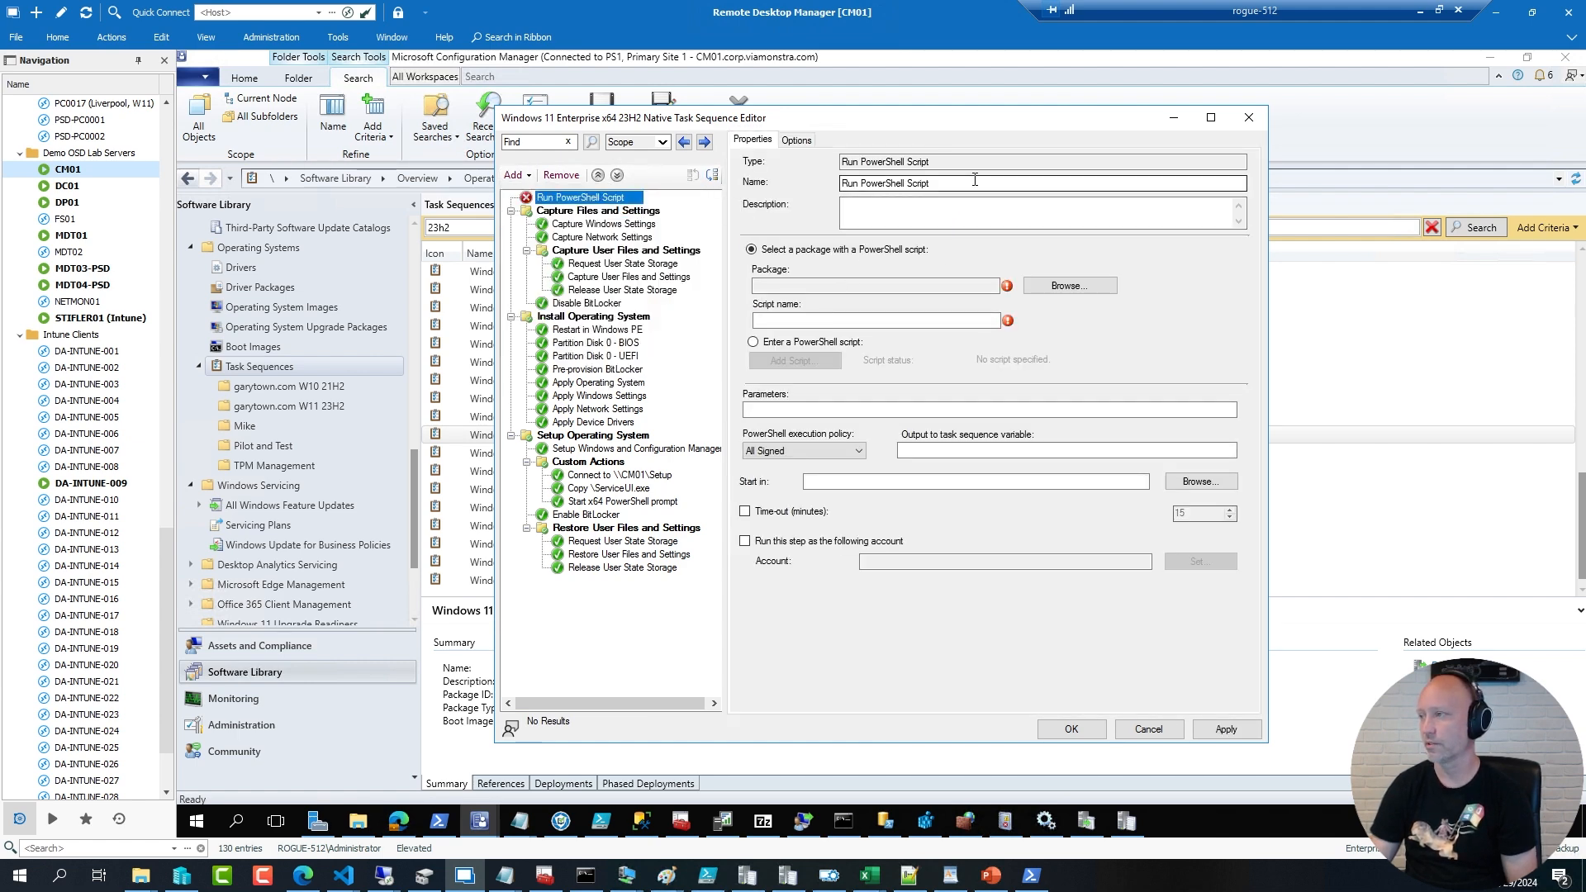
left_click_drag(974, 182, 859, 183)
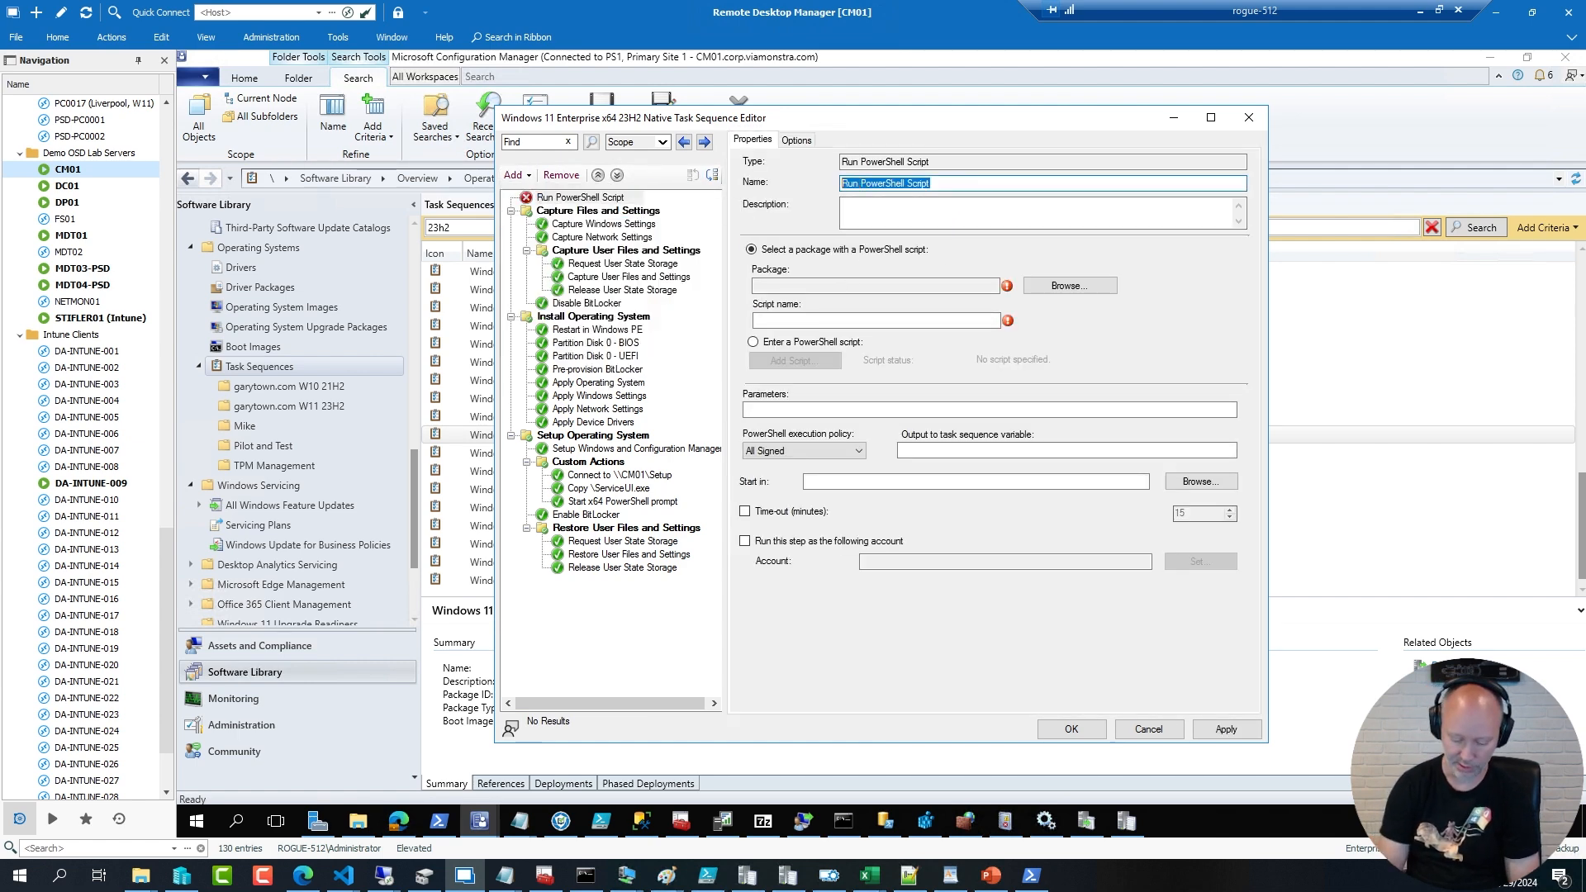
type("Gather")
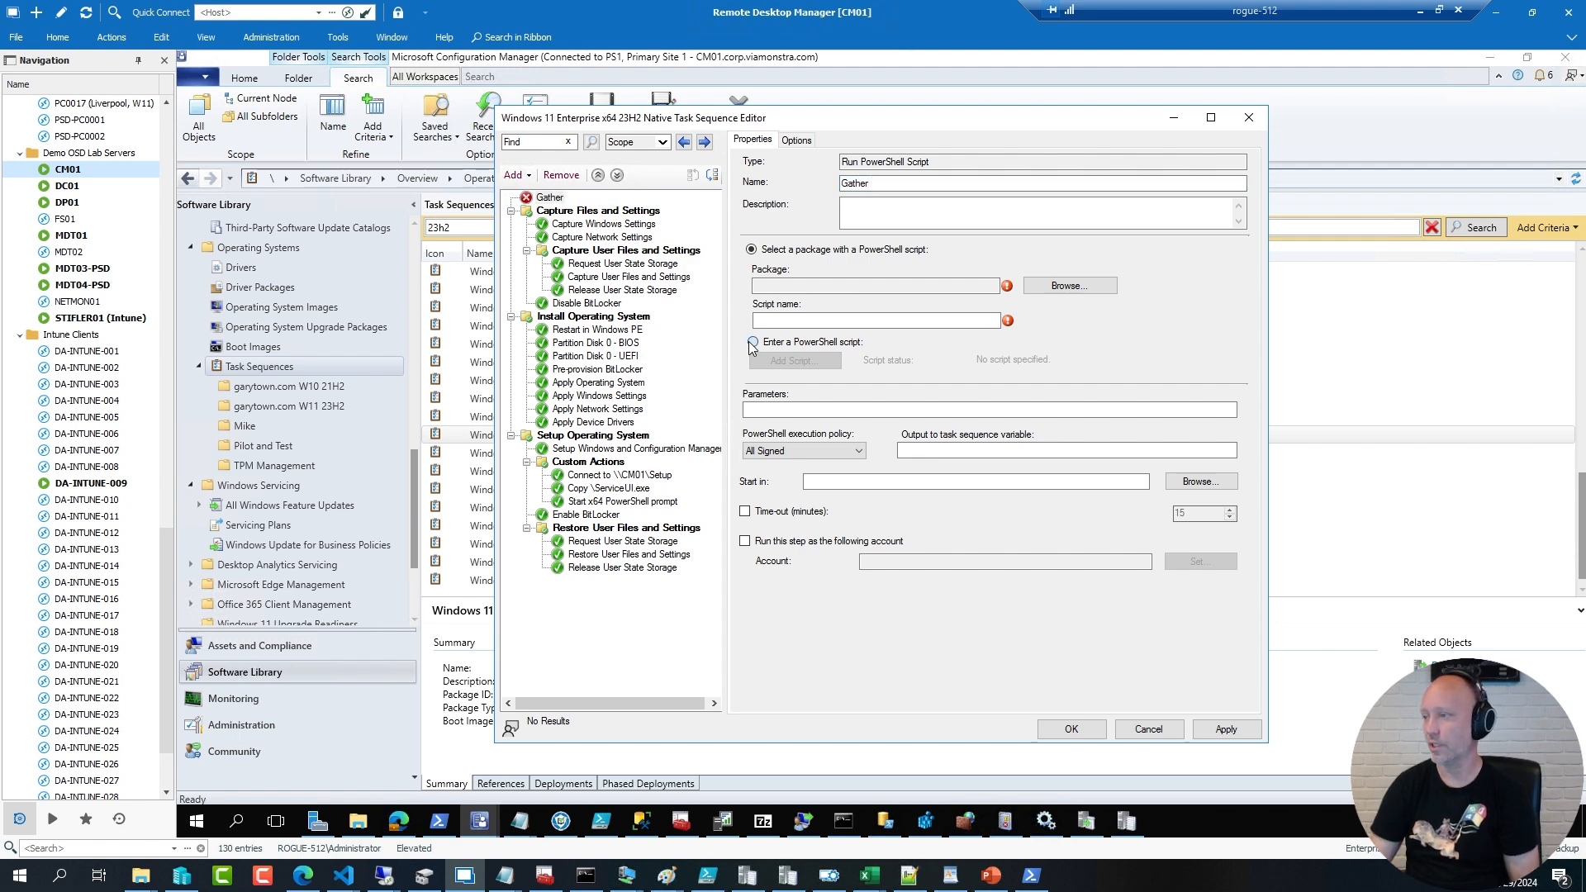
Step: Paste the Gather script as embedded script text and set the execution policy to Bypass
left_click(753, 342)
left_click(790, 360)
key("ctrl+v")
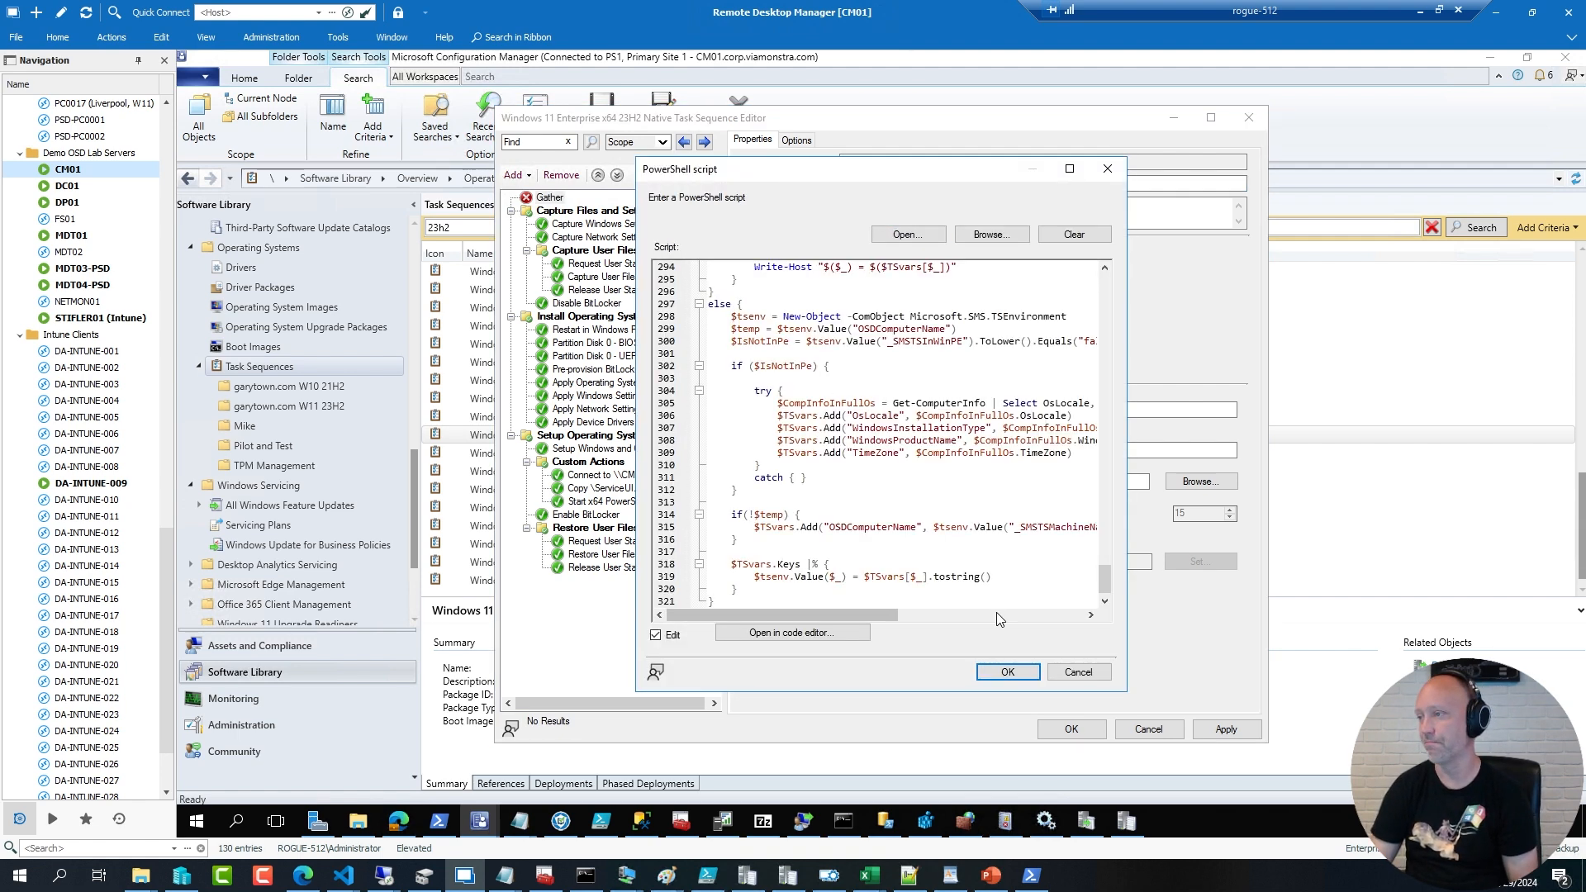
left_click(1009, 673)
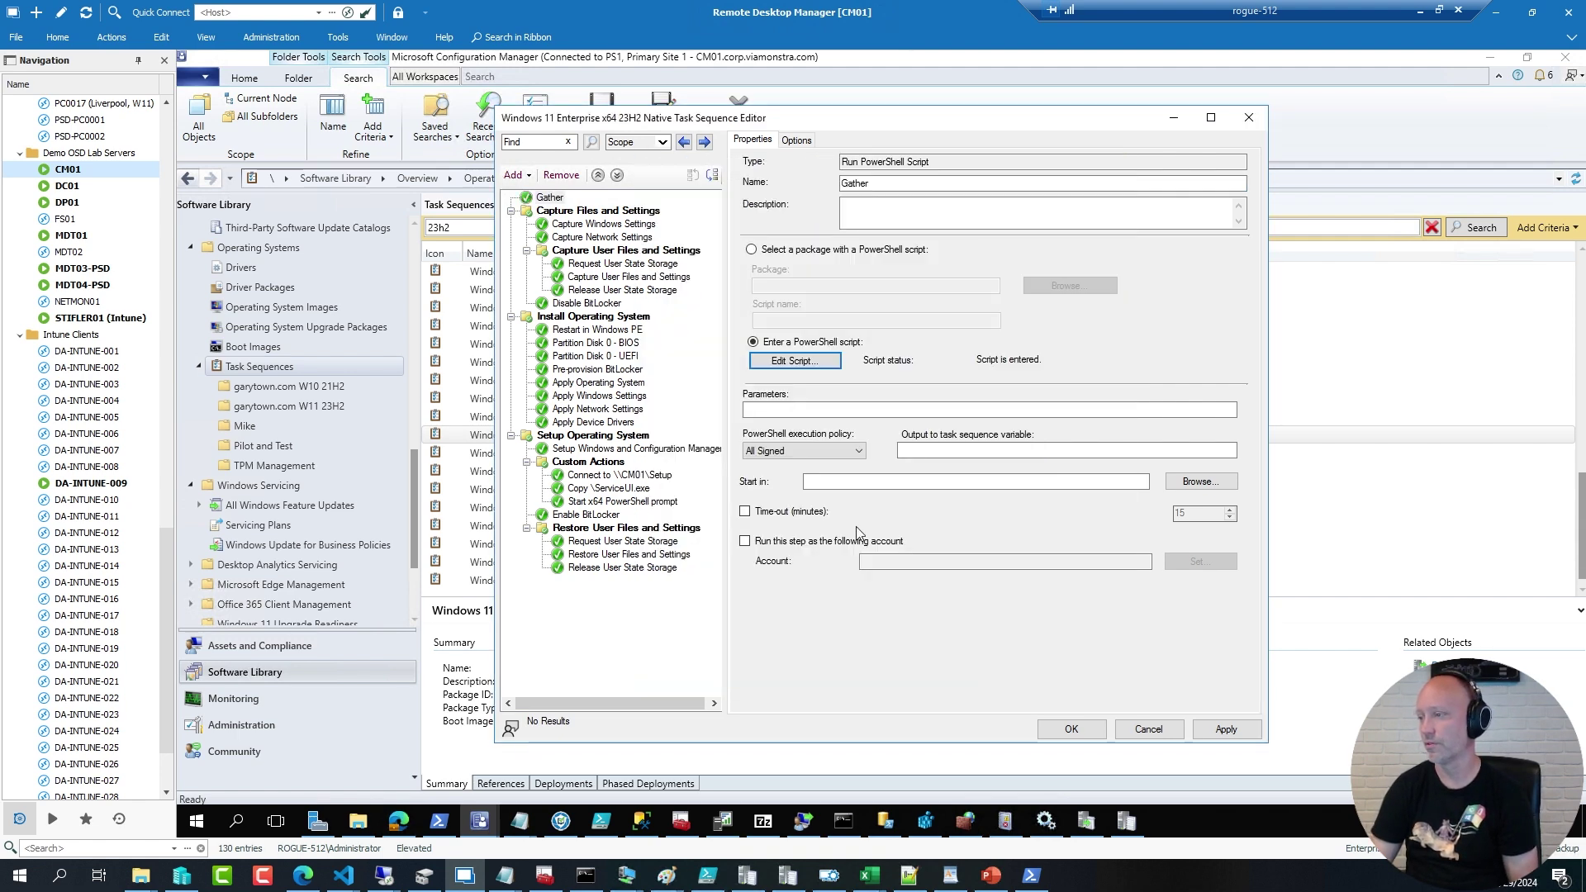
left_click(802, 452)
left_click(759, 487)
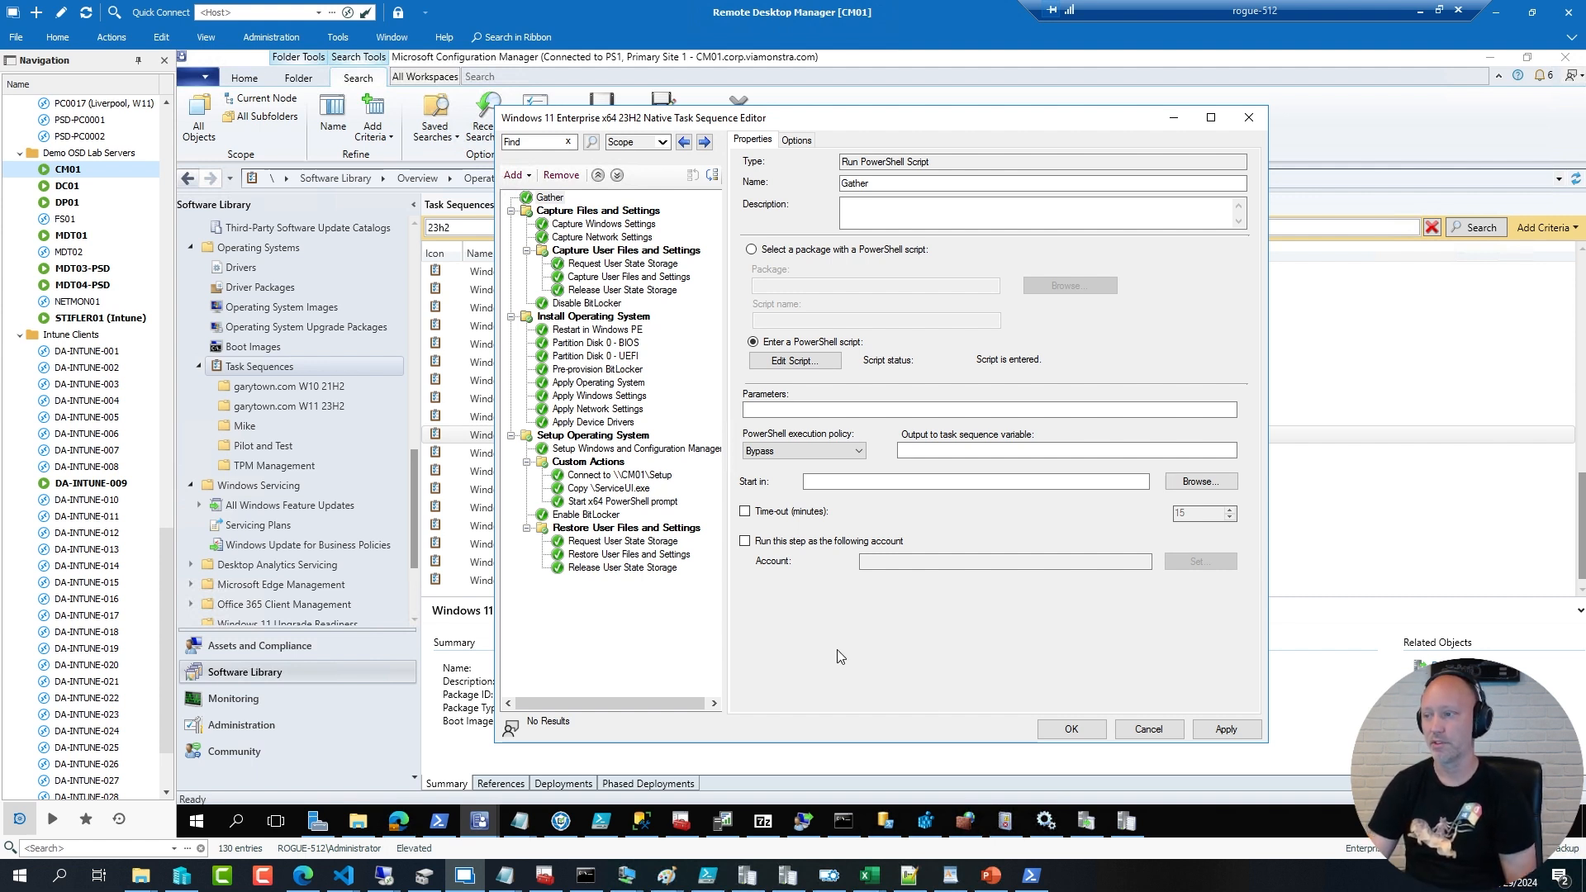
Step: Add a new group after Enable BitLocker named Install Apps for Desktops
left_click(585, 515)
left_click(515, 175)
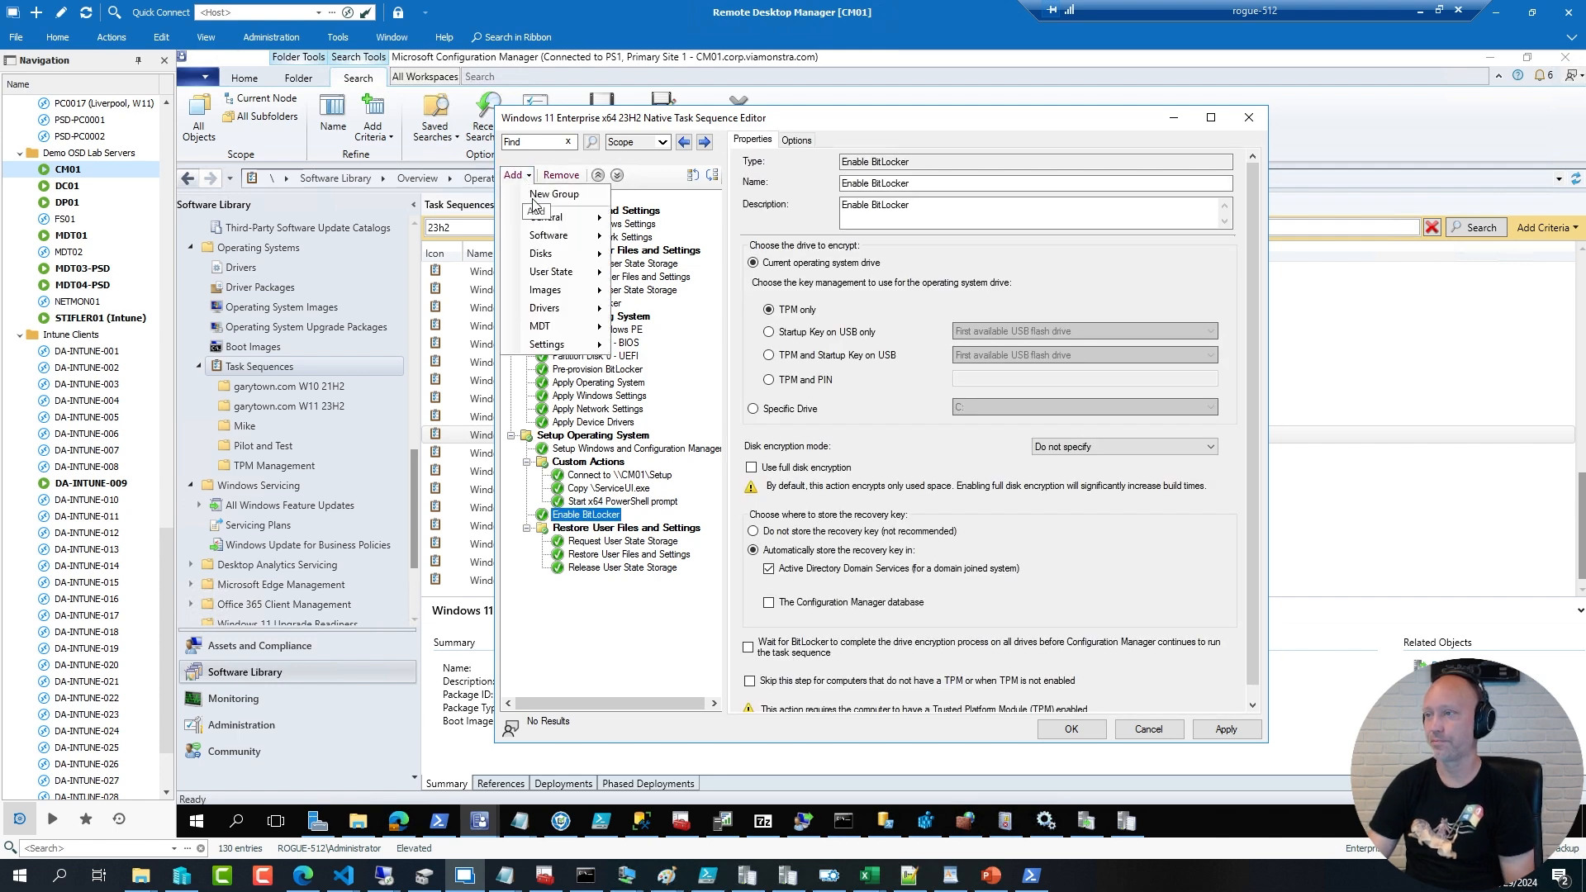
left_click(554, 197)
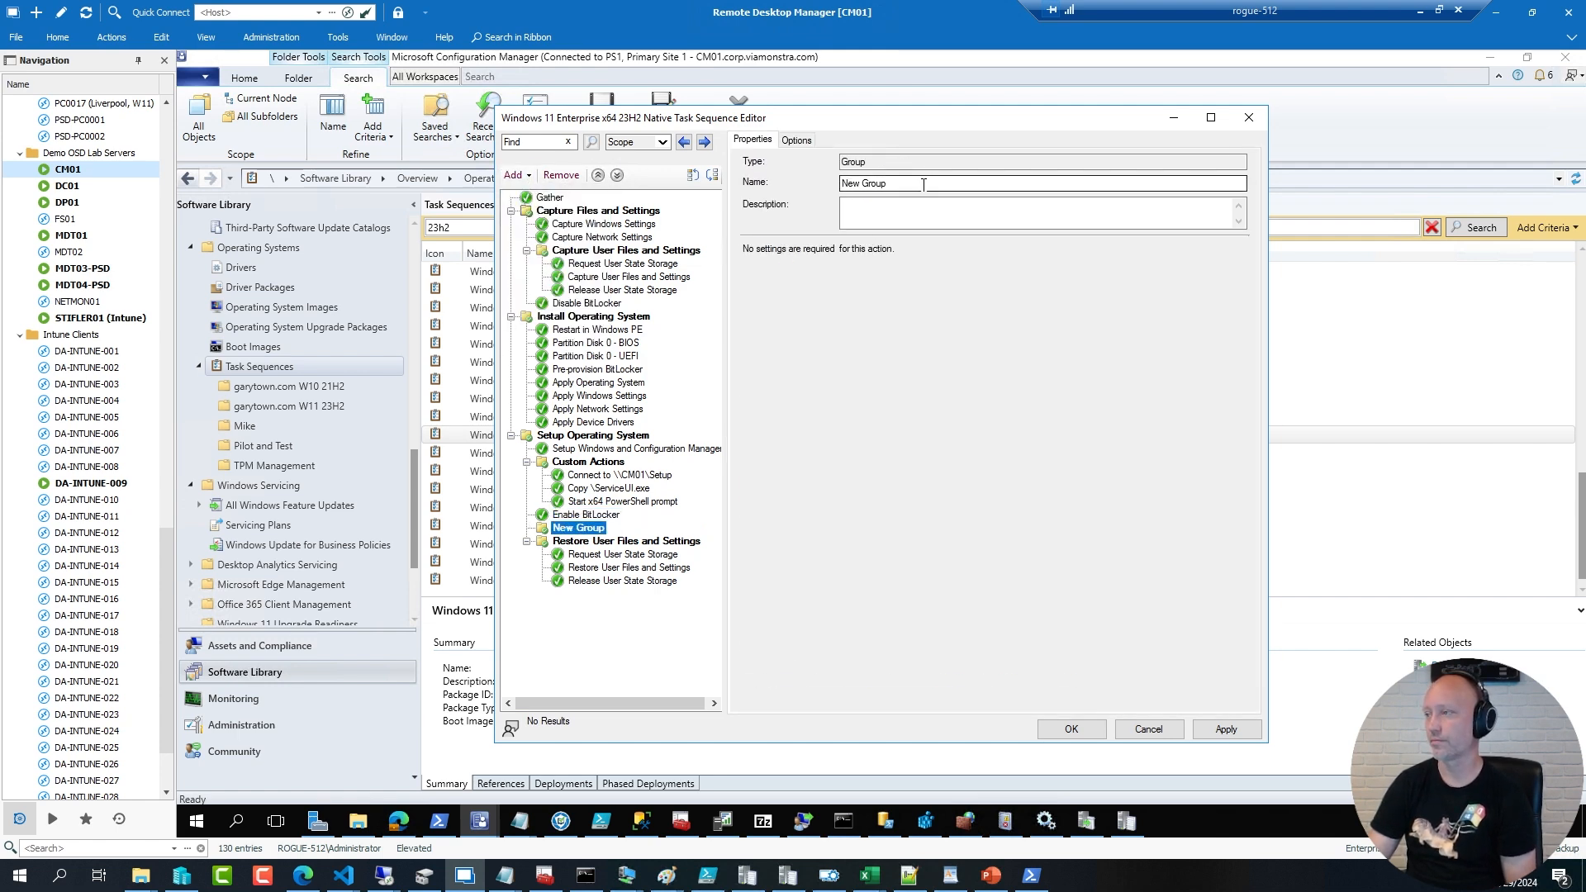
type("Install S")
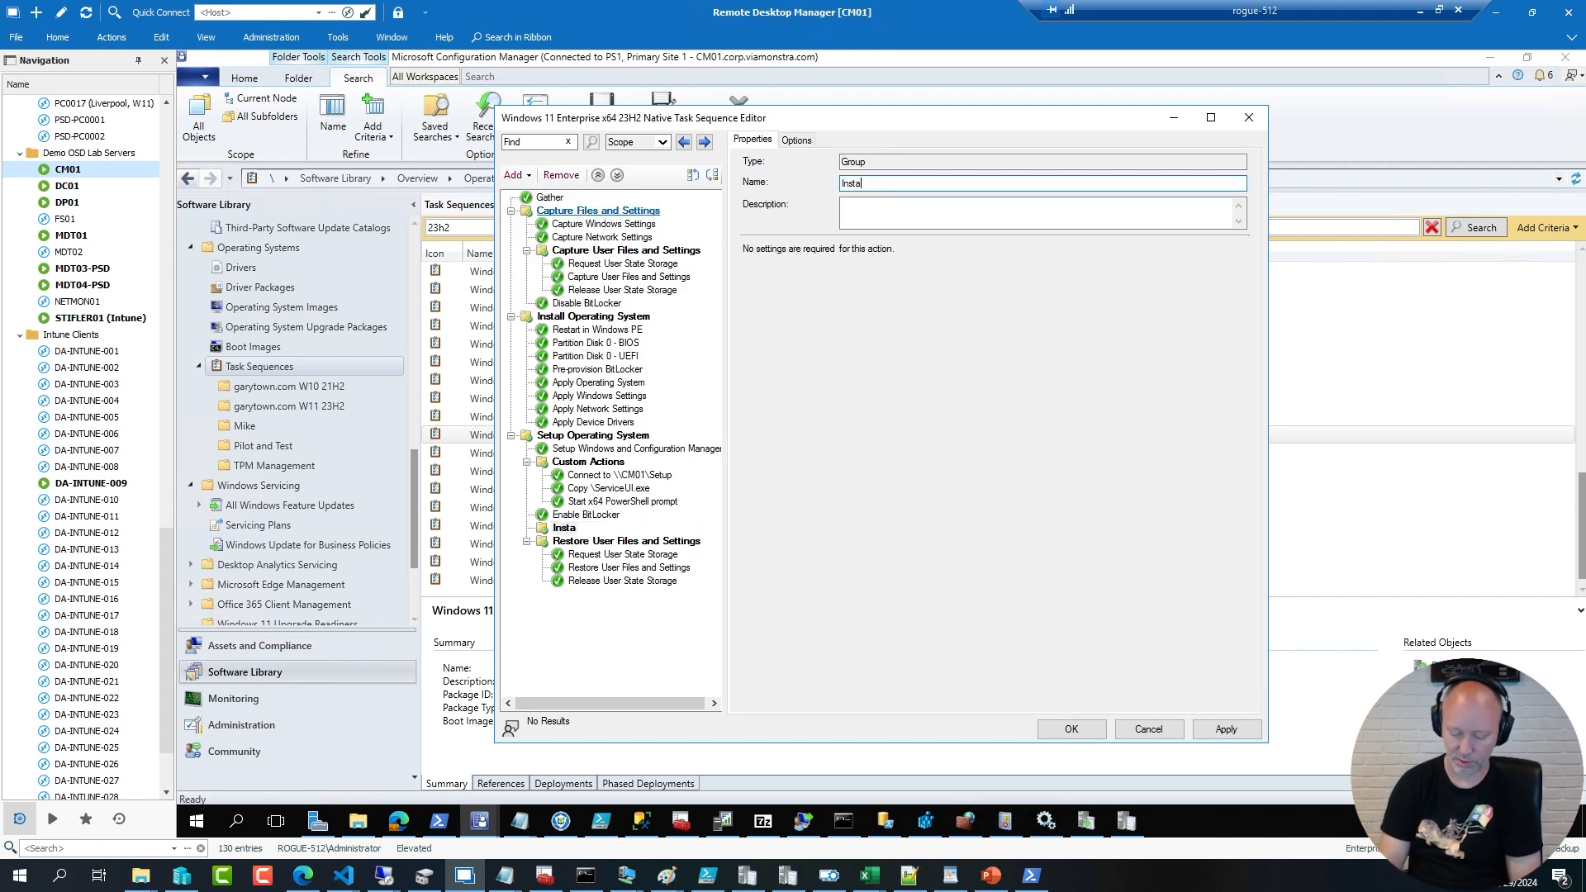
key("BackSpace")
type("Apps for Desk")
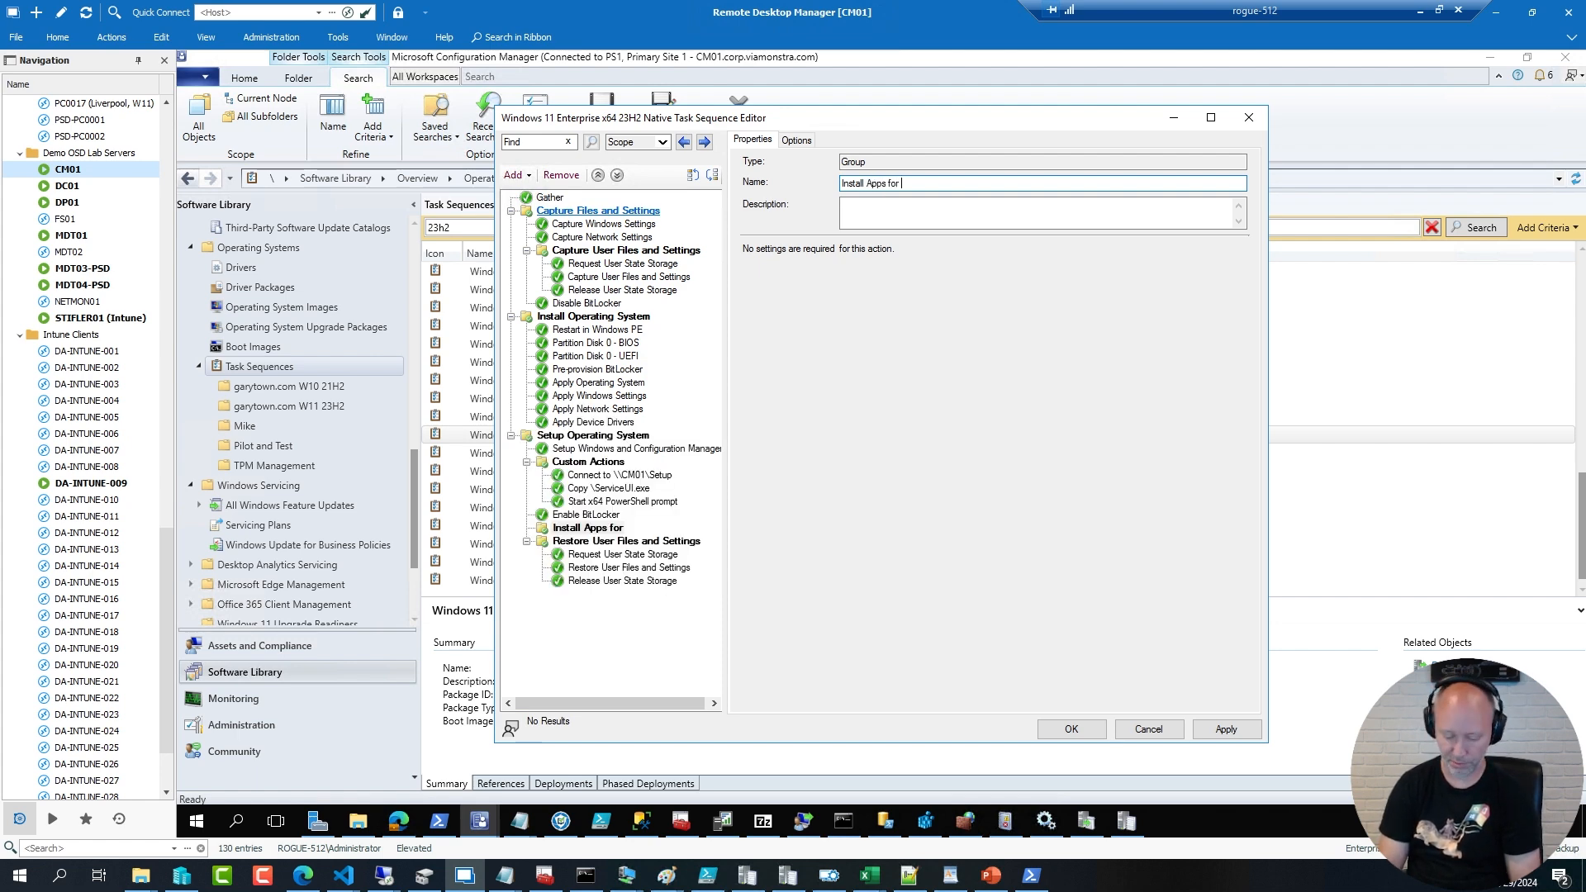
type("tops")
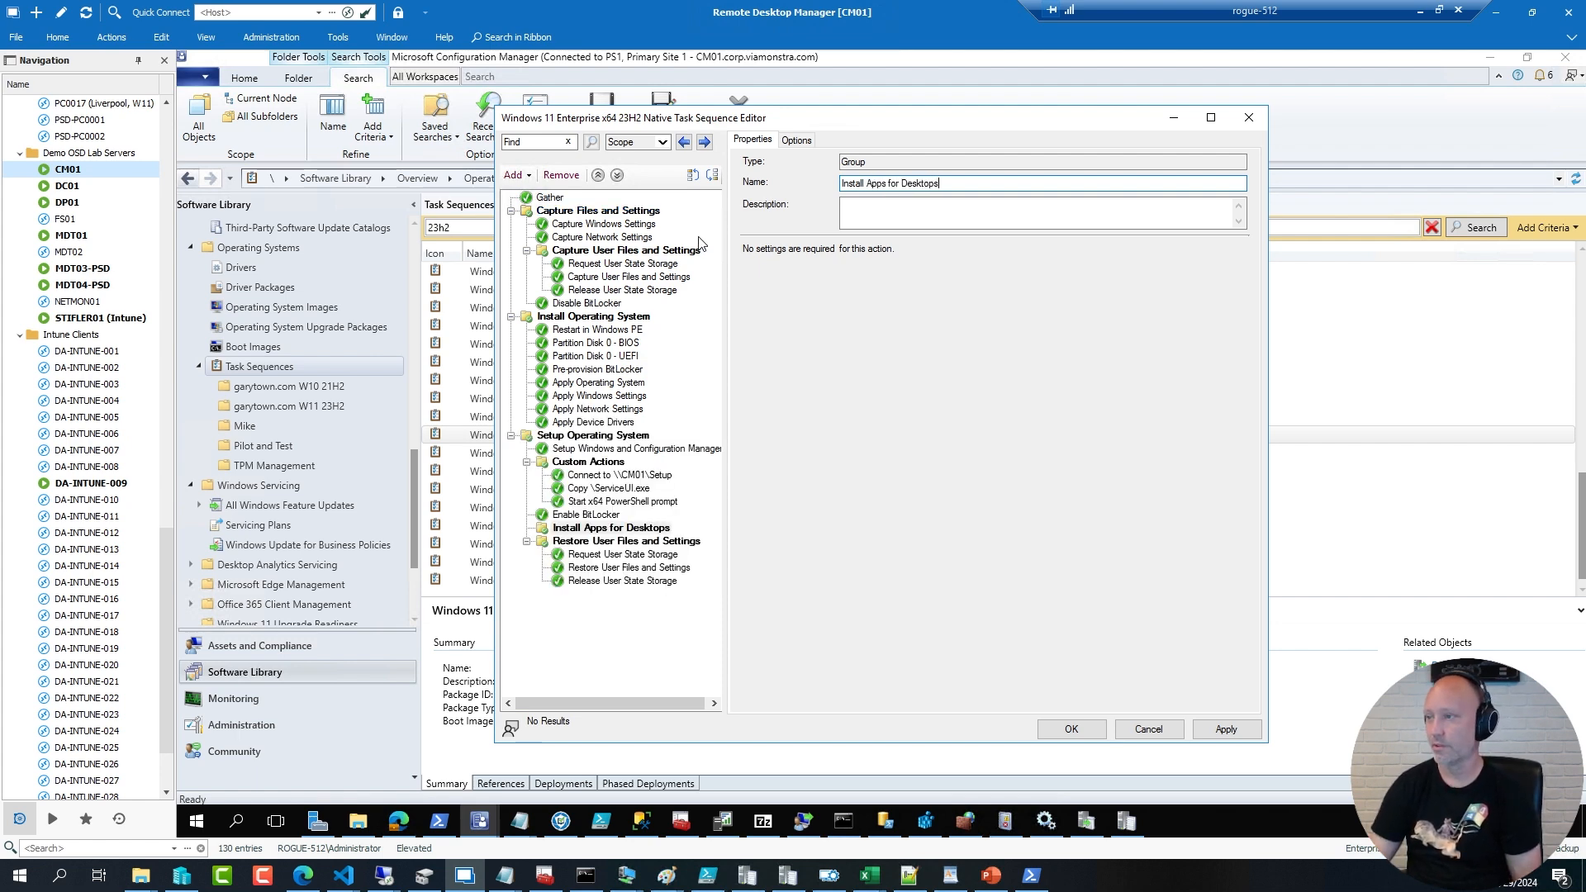
Step: Give the group a task sequence variable condition IsDesktop equals True
left_click(612, 528)
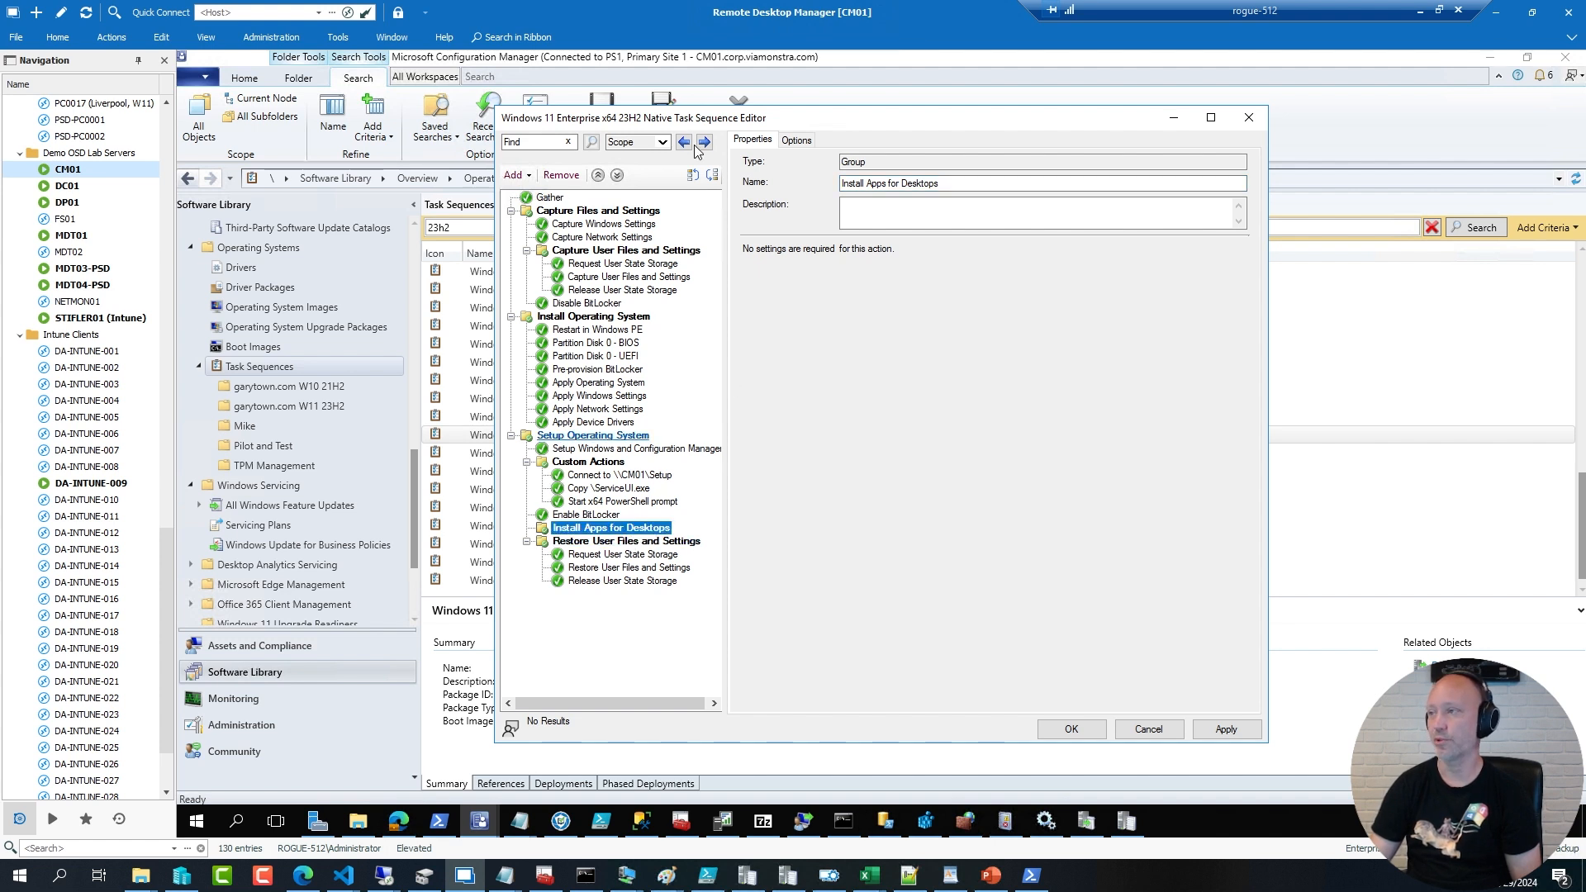
left_click(797, 140)
left_click(800, 235)
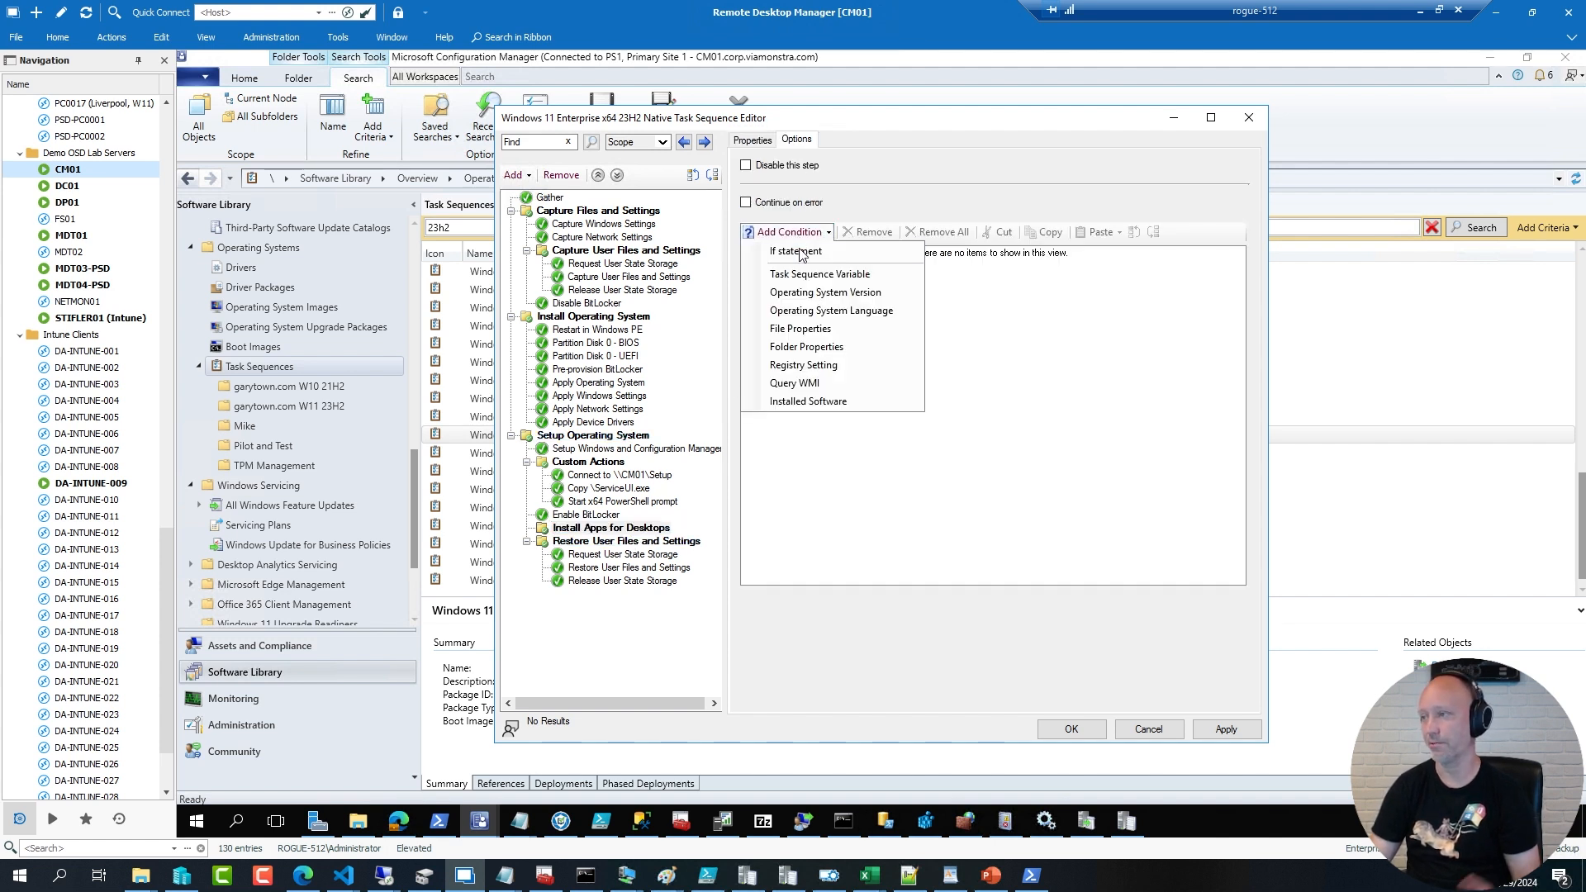
left_click(805, 273)
type("IsDesktop")
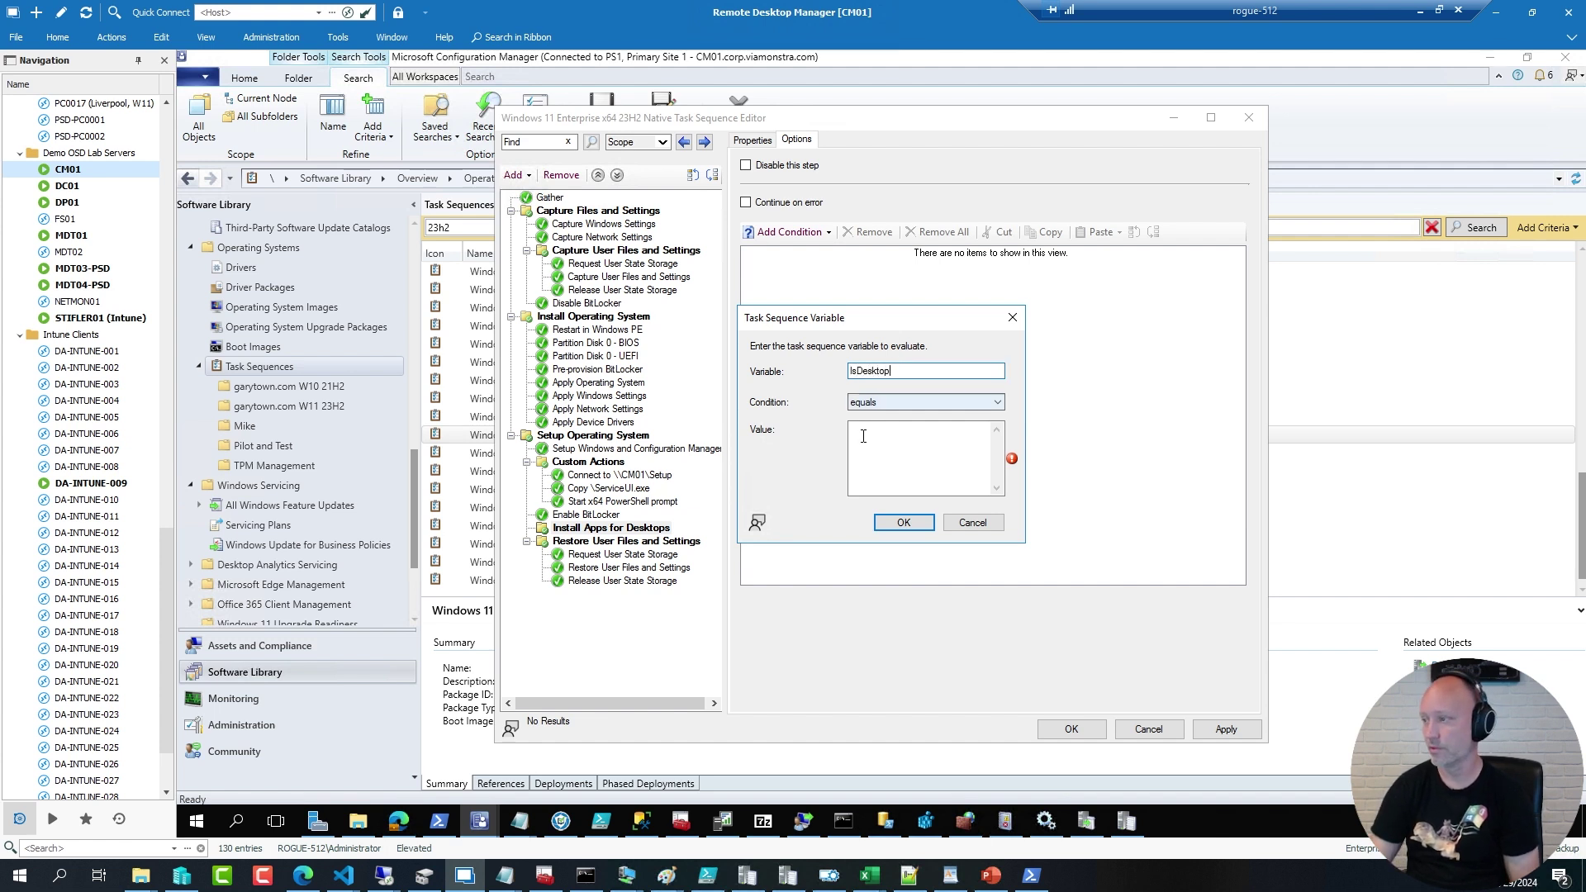
left_click(869, 448)
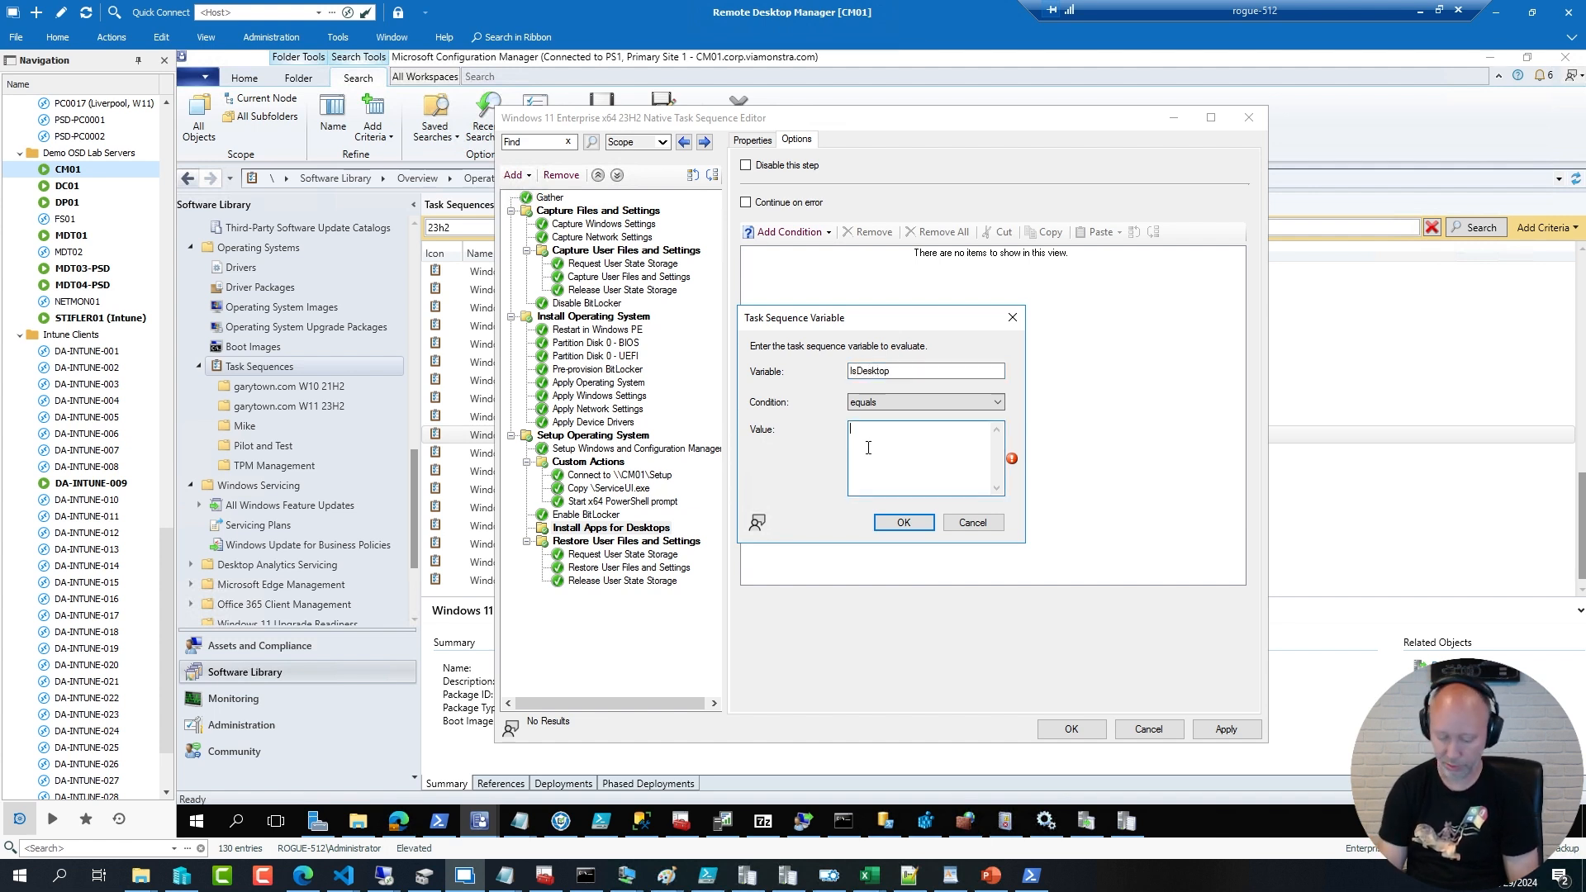
type("True")
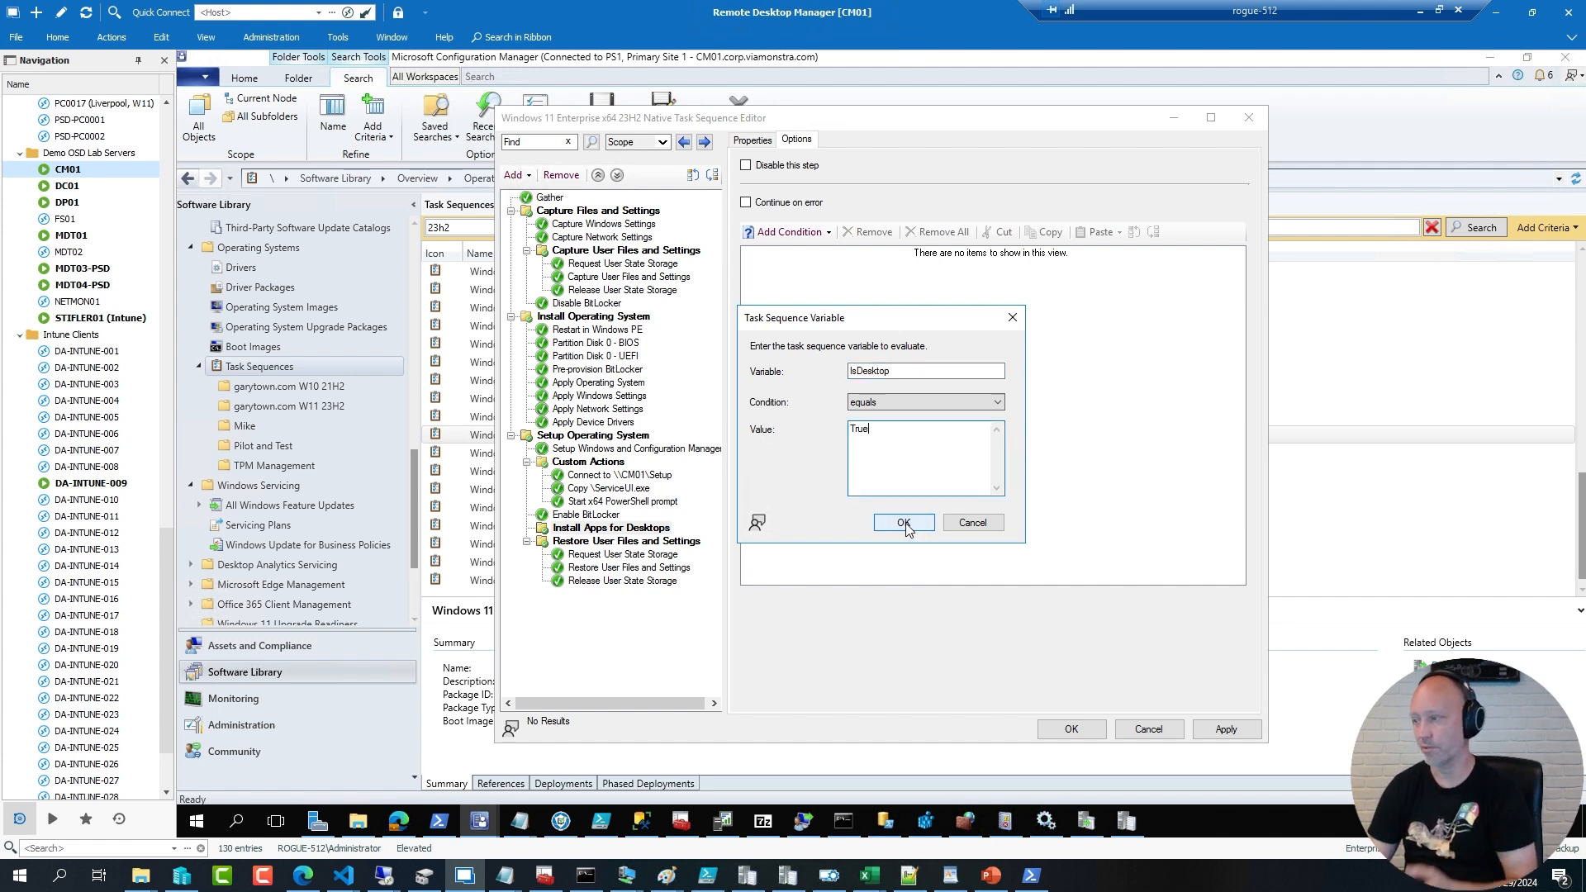
left_click(904, 522)
left_click(611, 528)
left_click(520, 176)
mouse_move(563, 236)
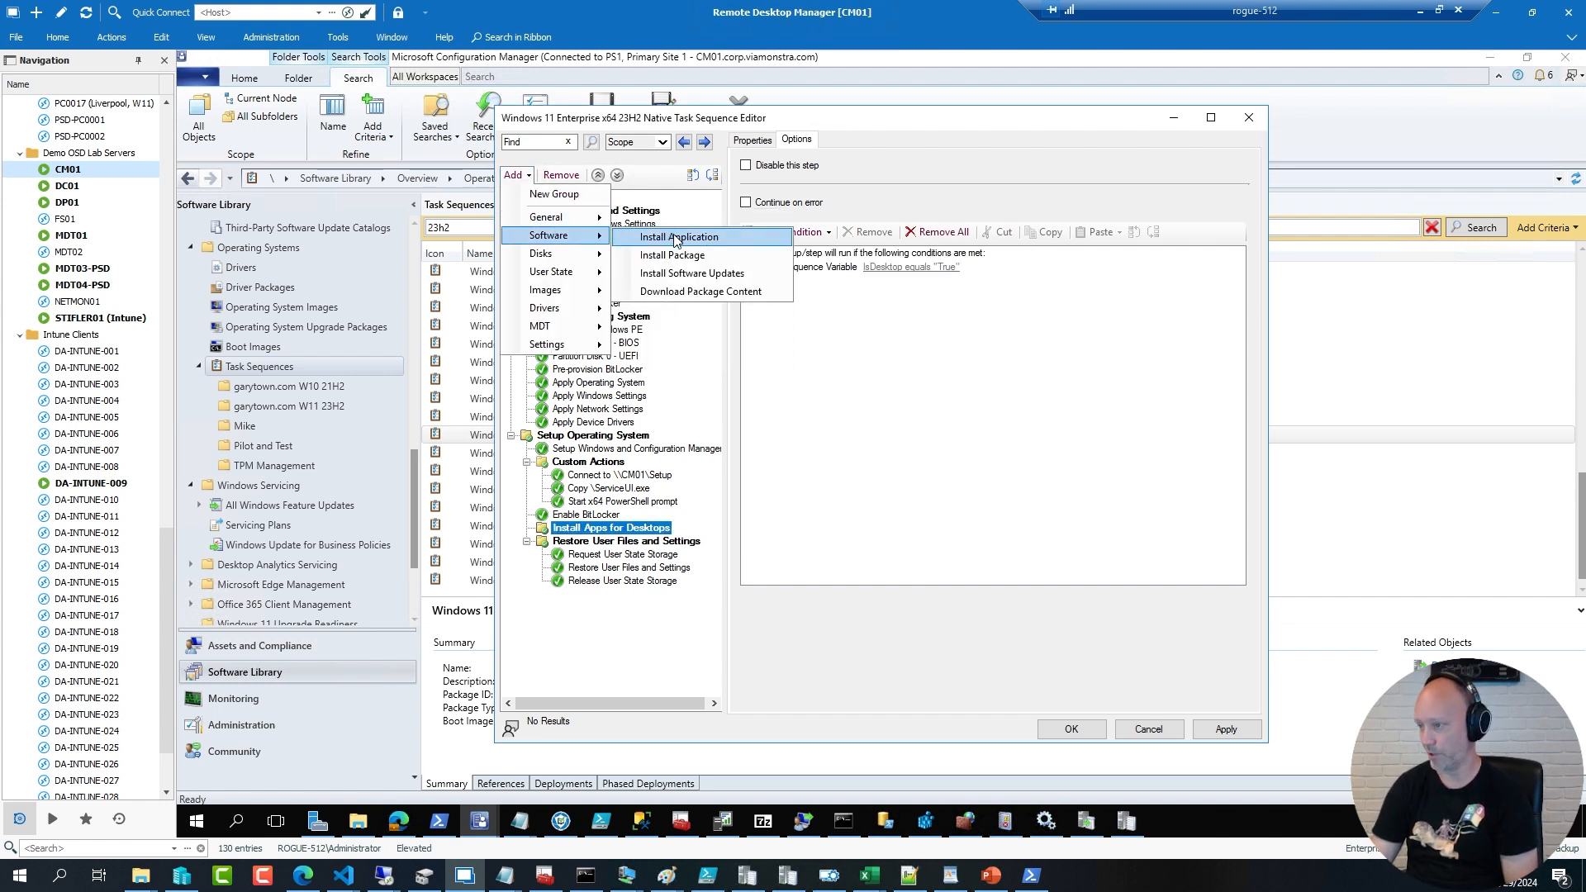
Step: Add an Install Application step for 7-Zip 24.06 (x64 edition) in the group, then save and close the task sequence
left_click(676, 237)
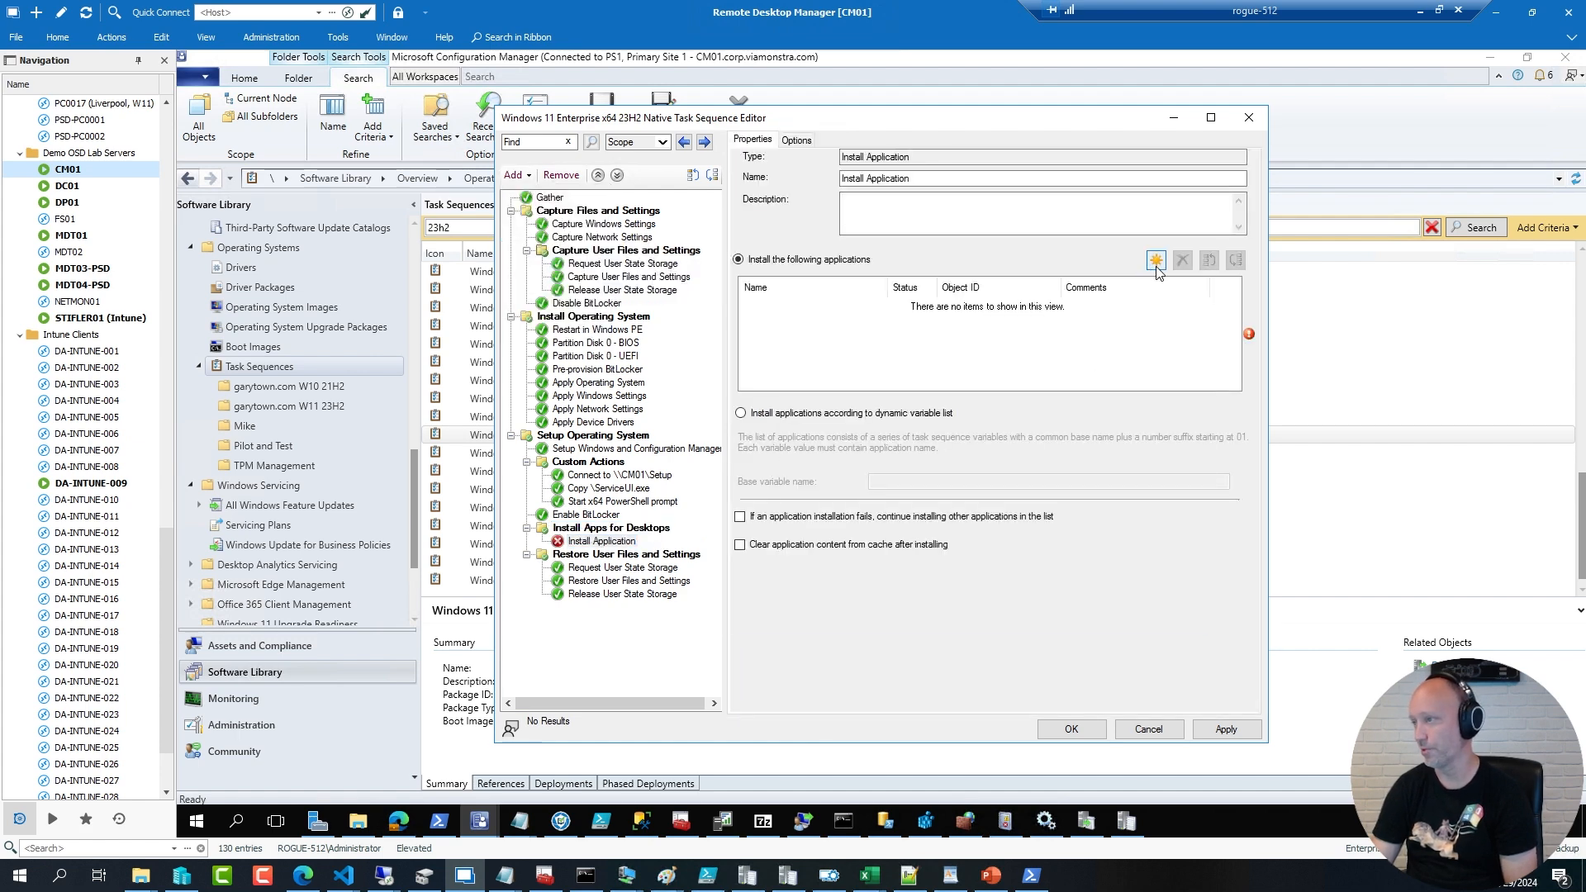
left_click(1156, 259)
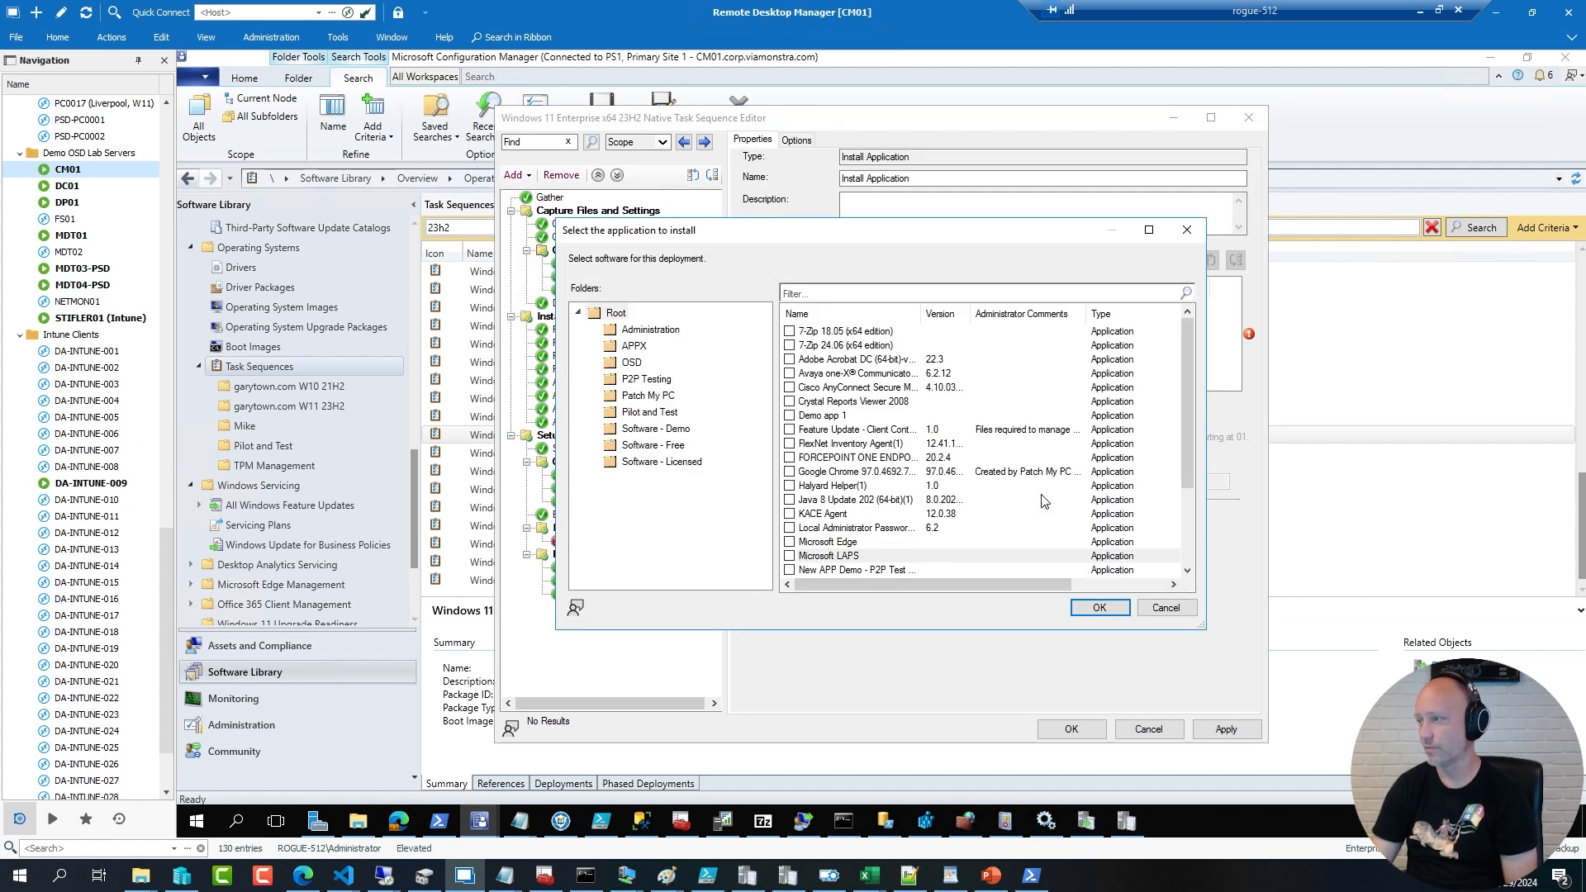
left_click(869, 555)
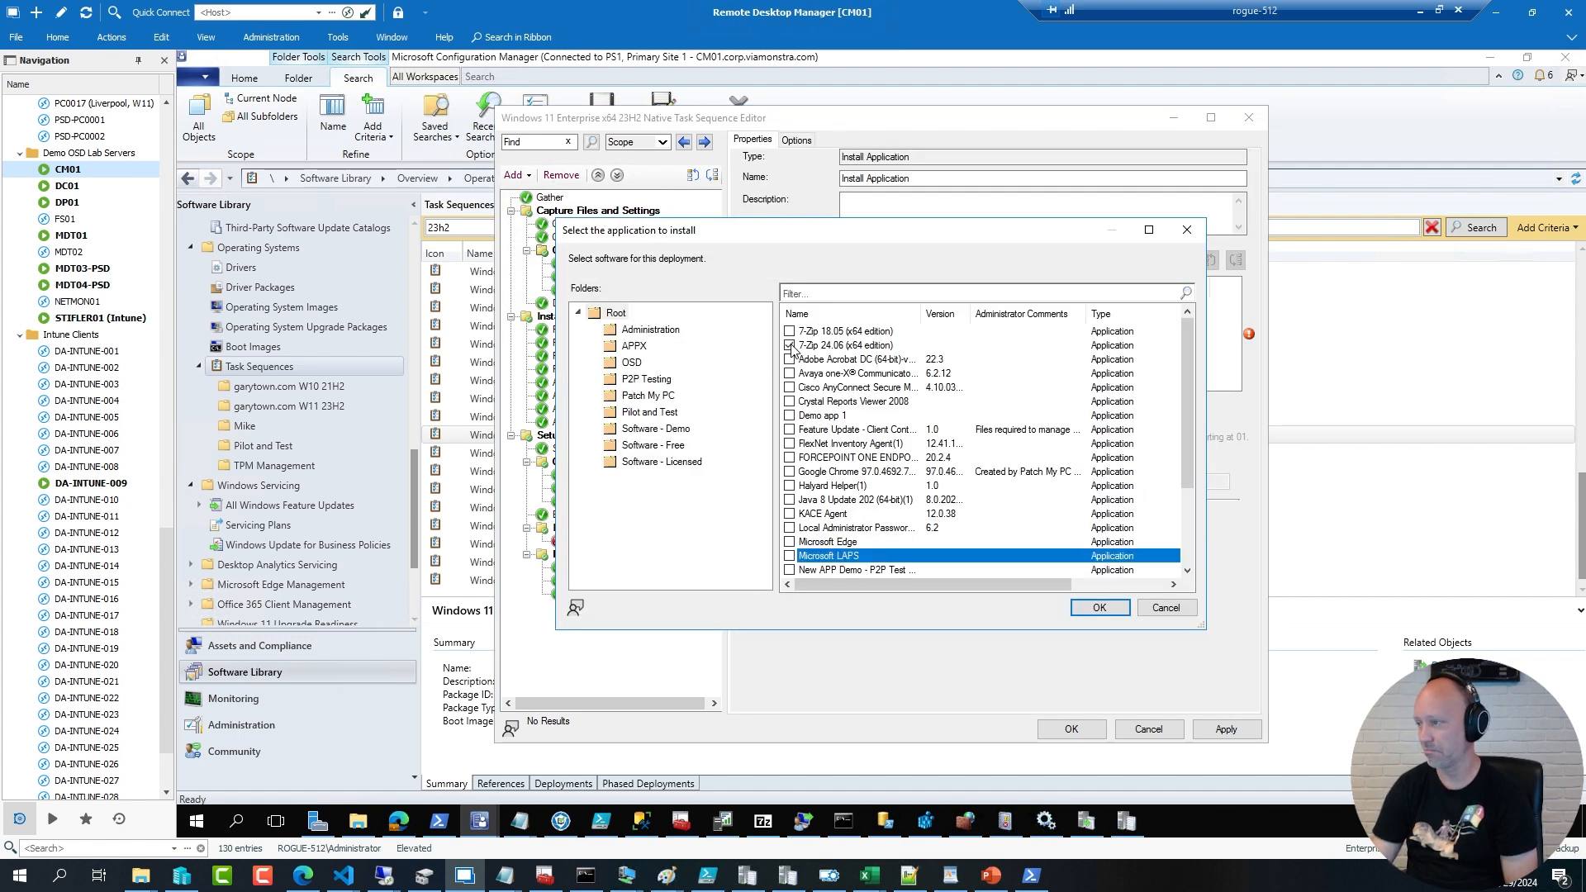
left_click(1103, 609)
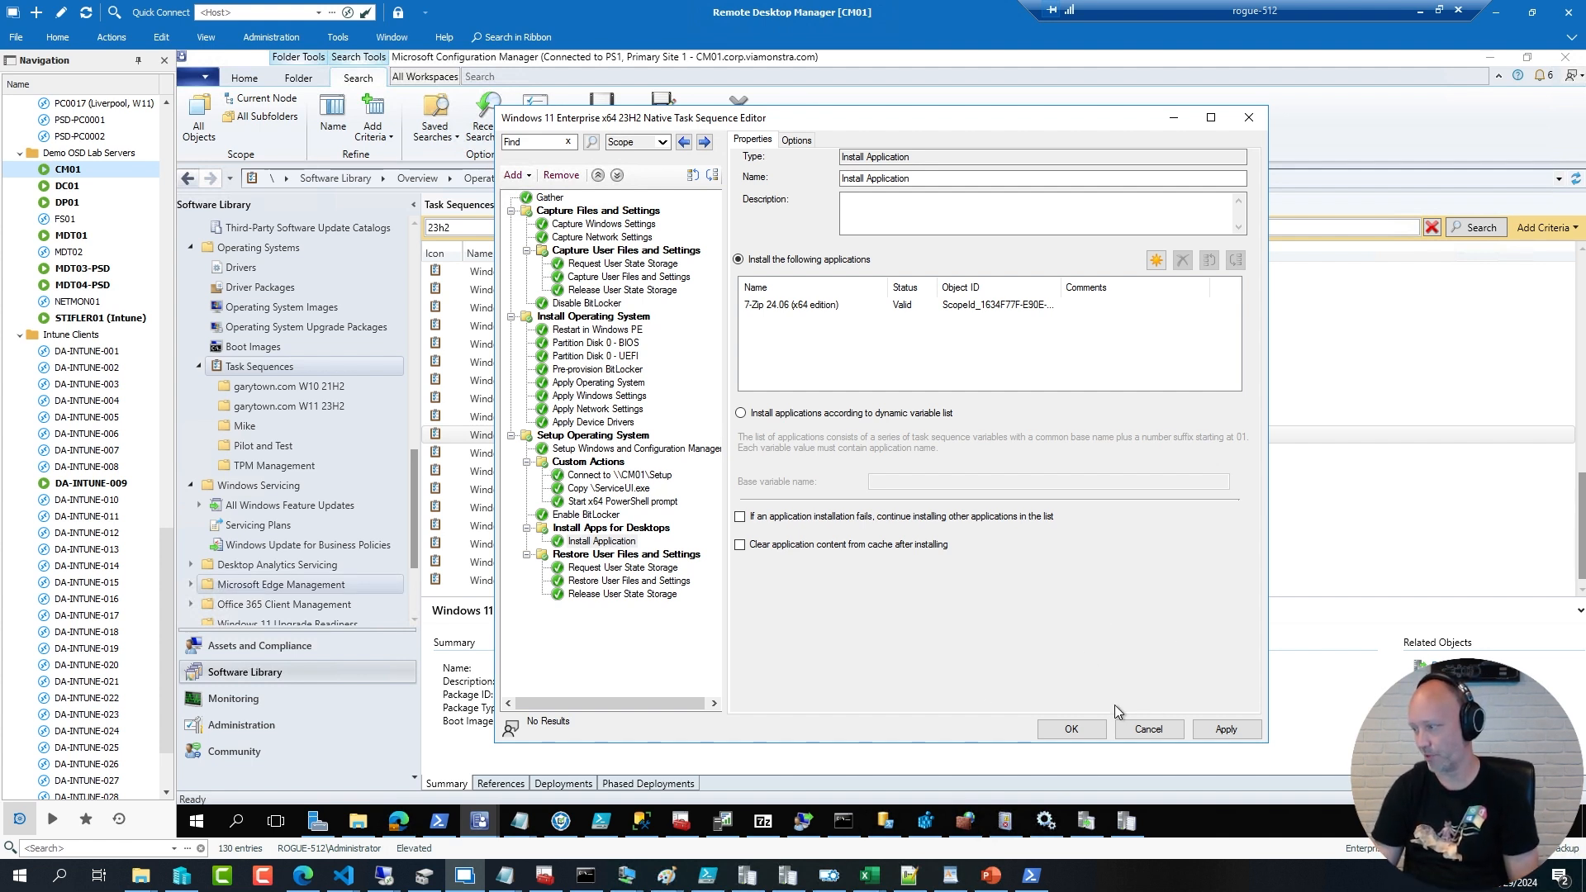
left_click(1072, 732)
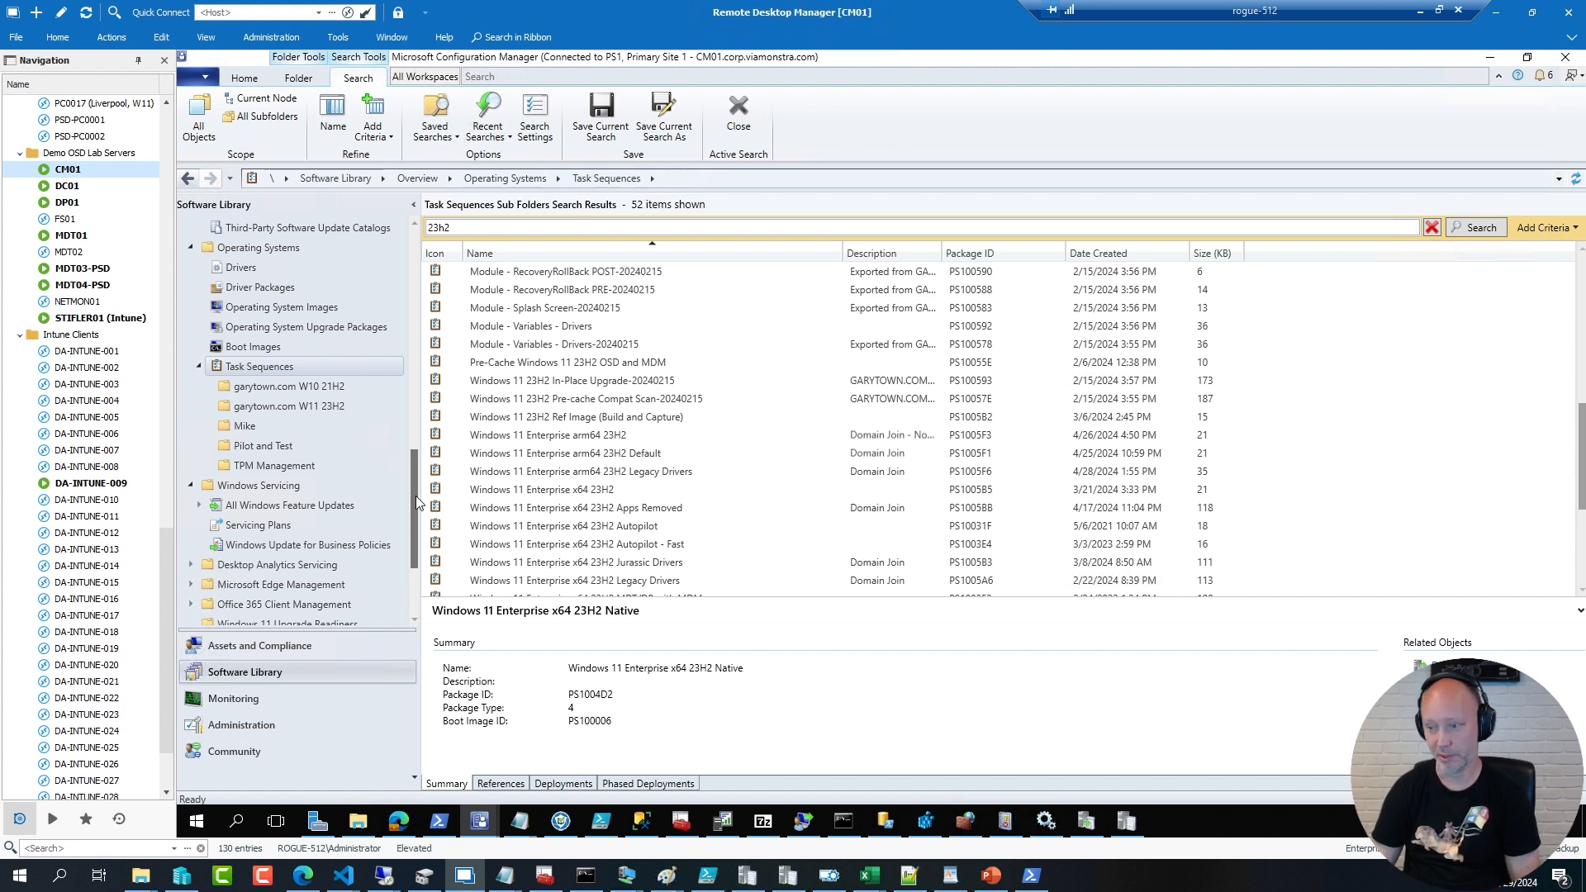
left_click_drag(416, 497, 421, 552)
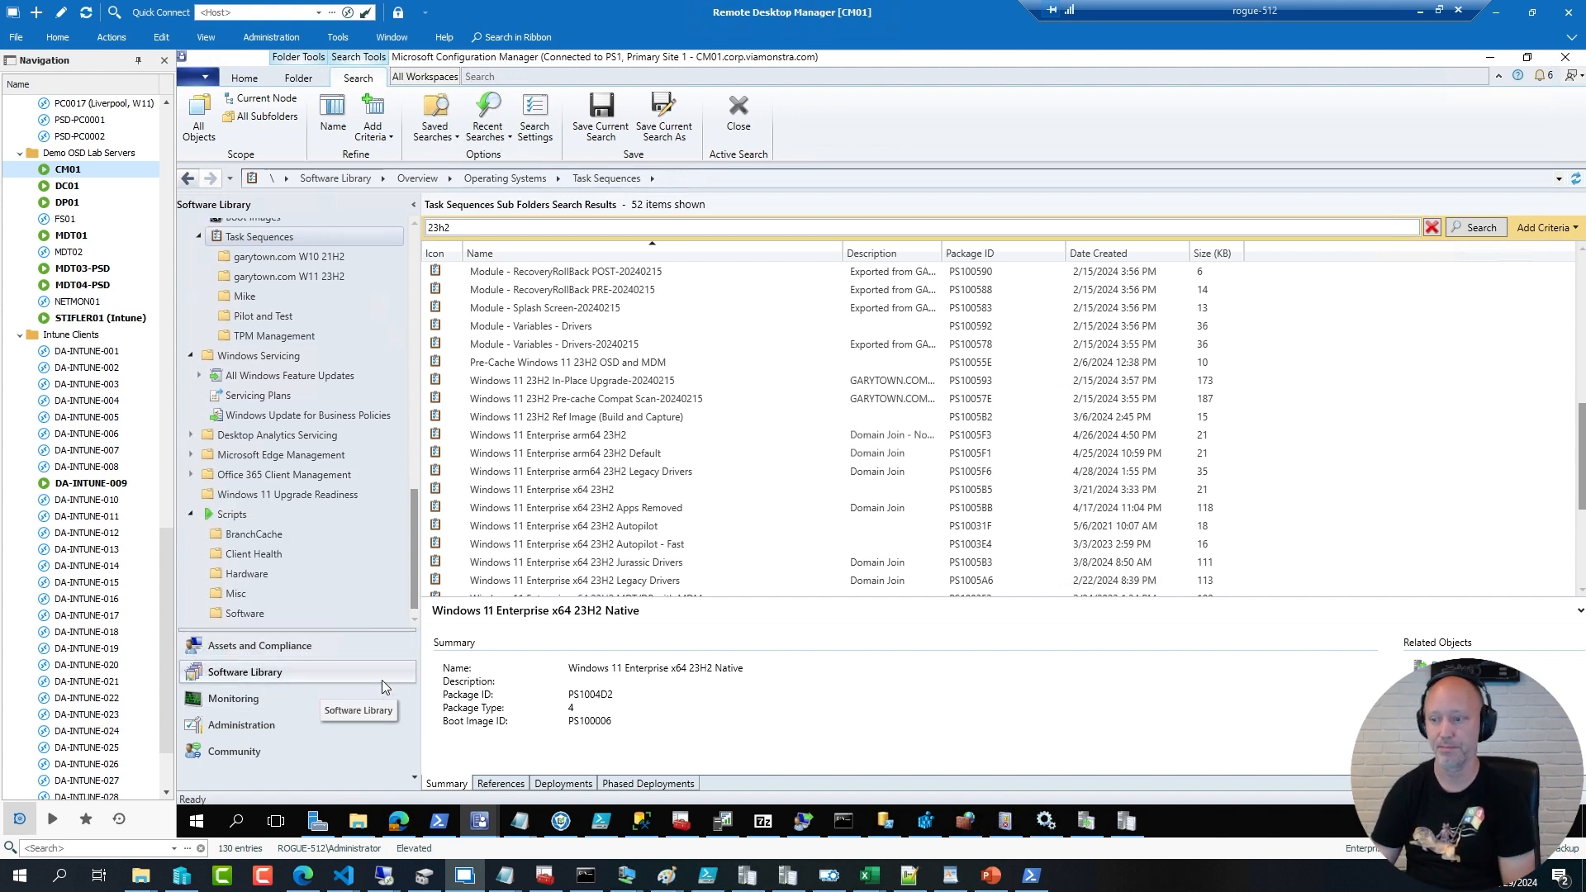
left_click(284, 645)
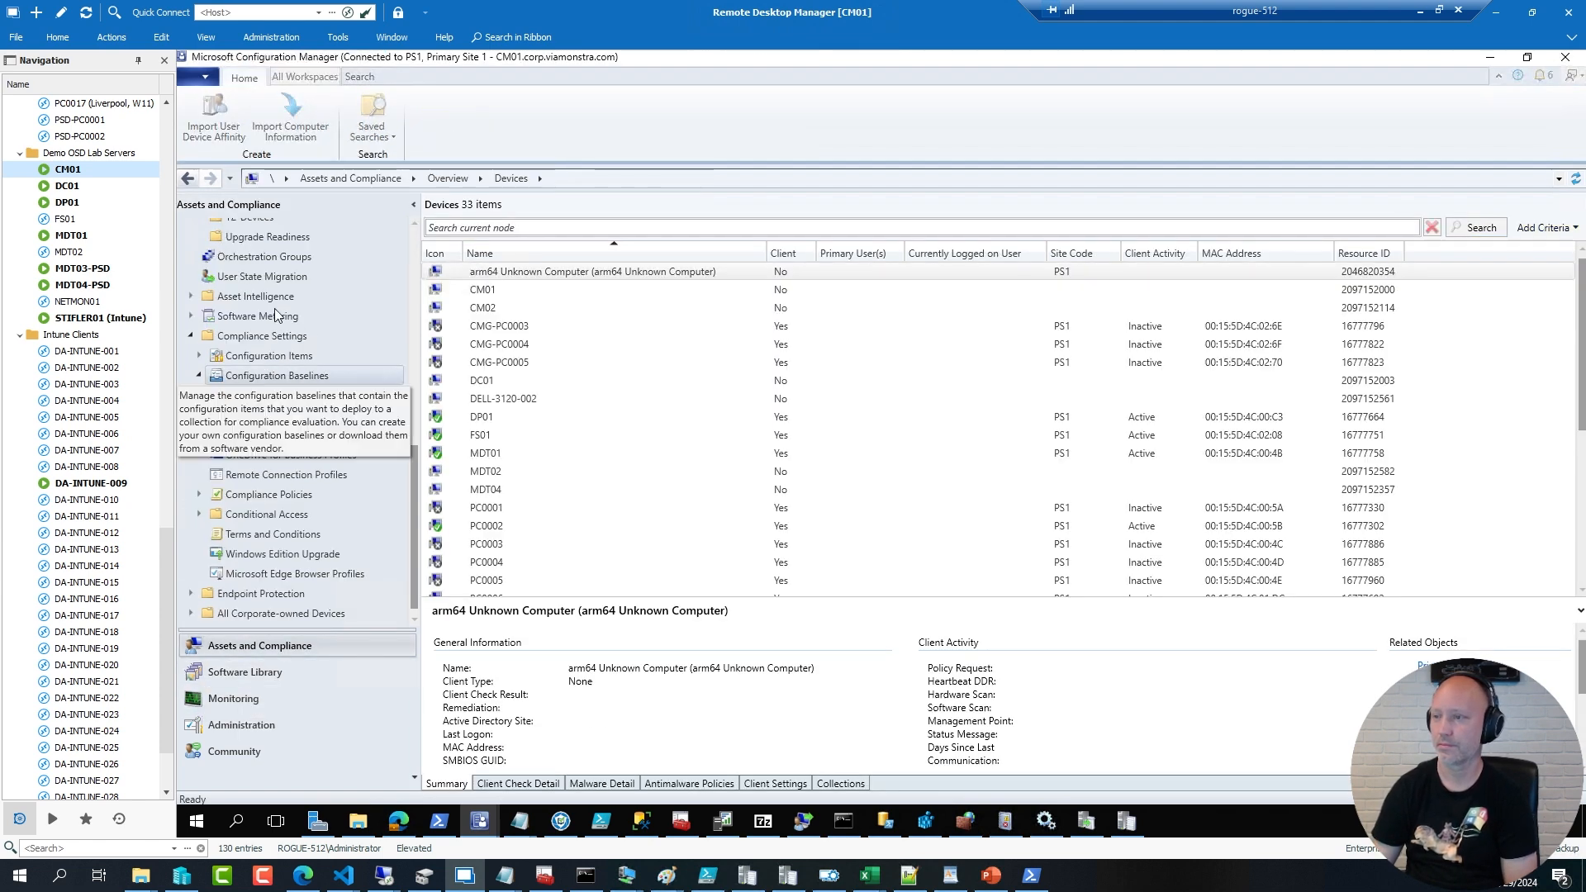
scroll(276, 347, "up", 1)
scroll(276, 410, "up", 3)
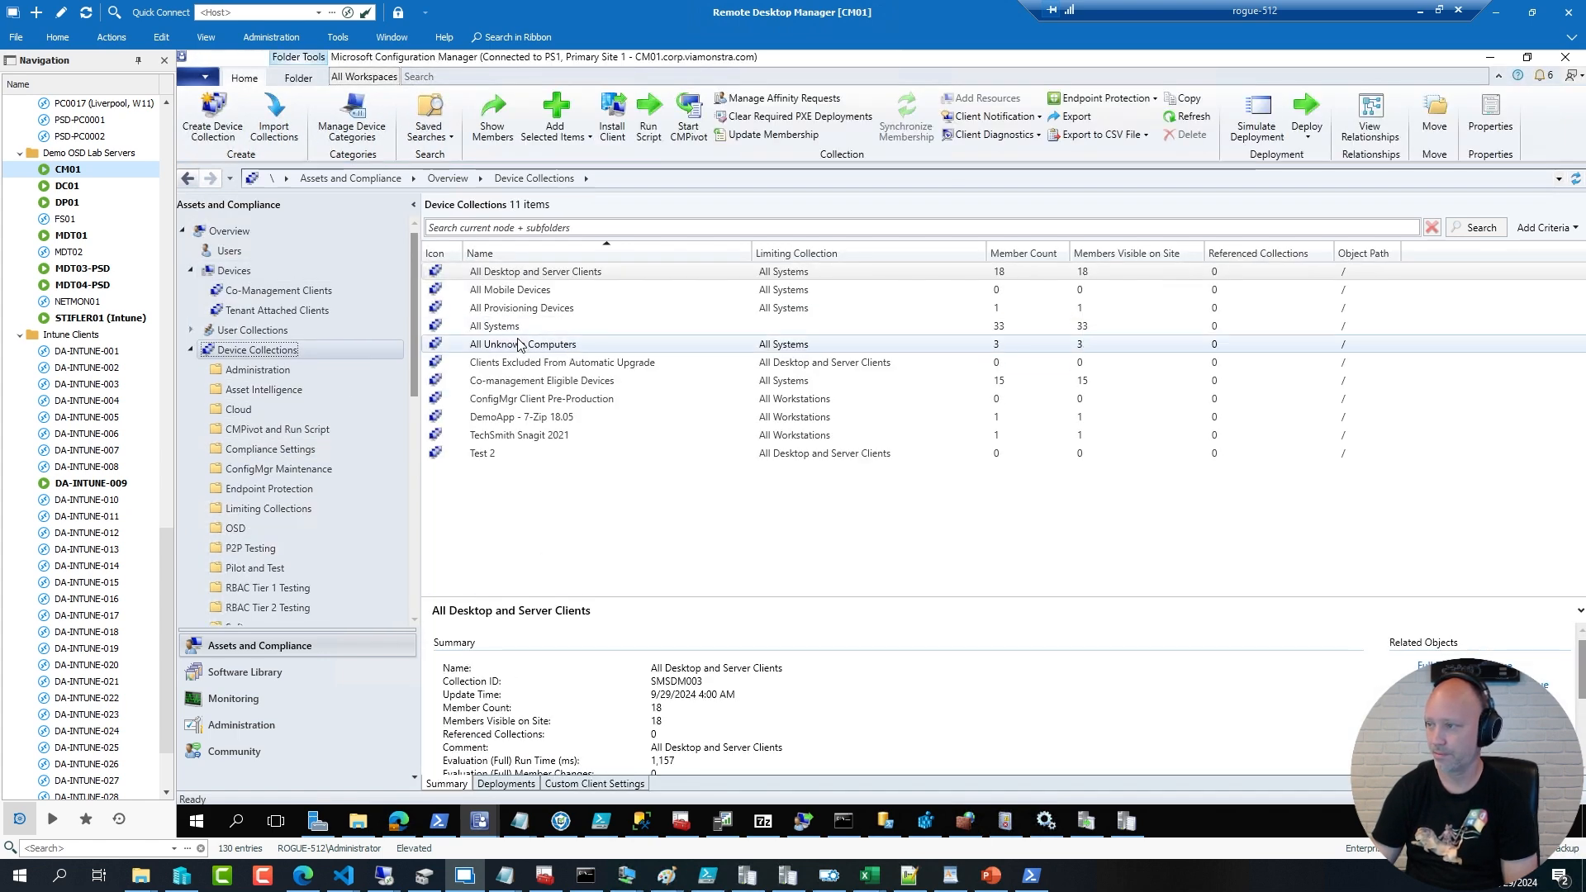
right_click(517, 345)
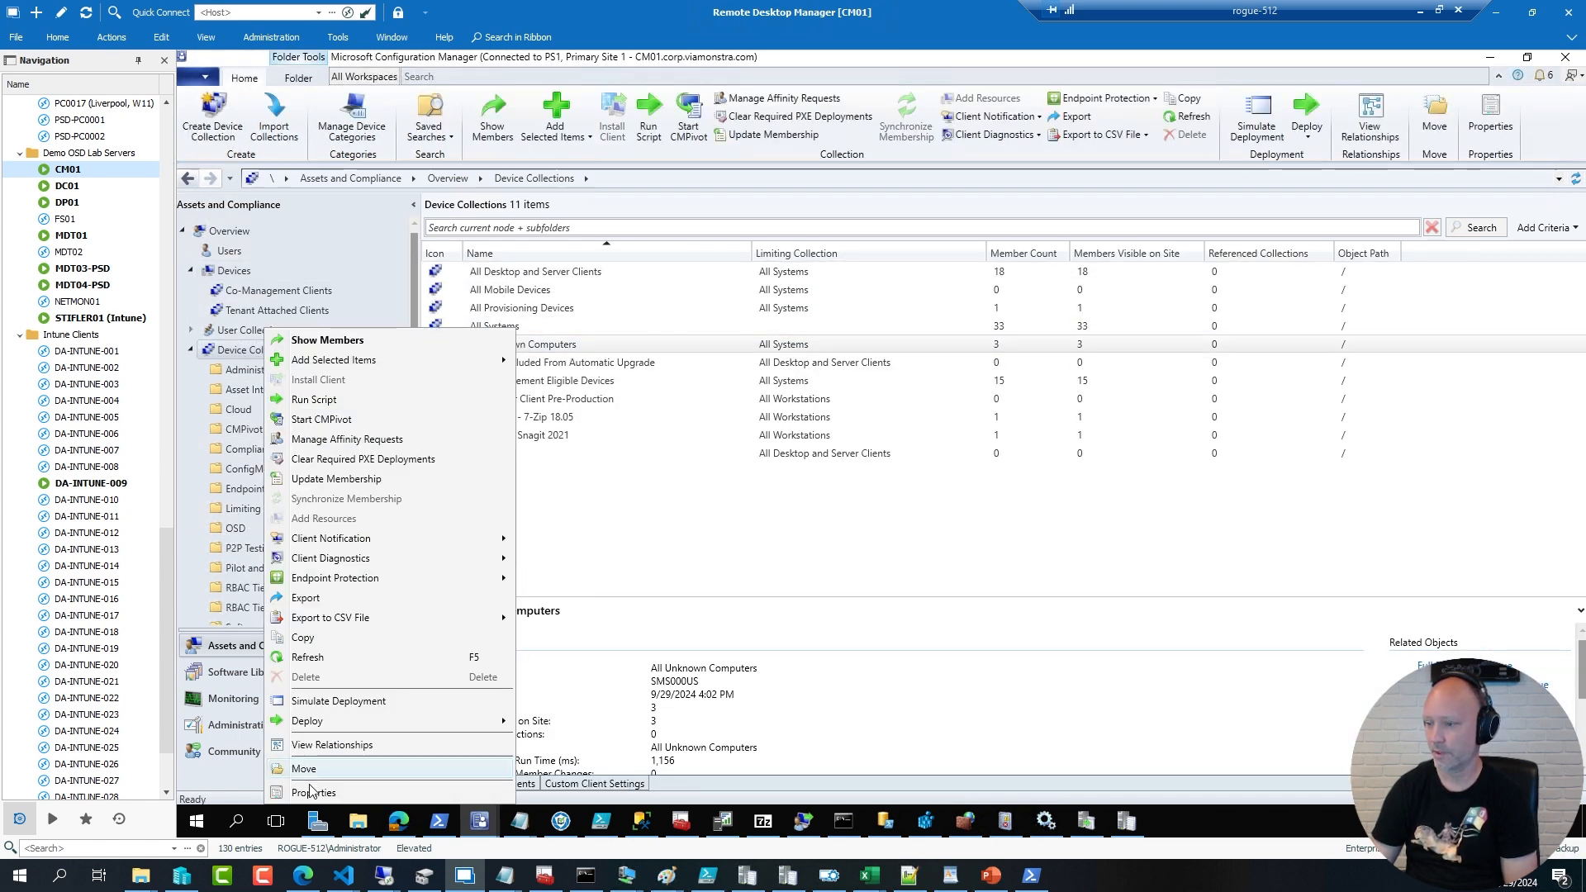
left_click(312, 793)
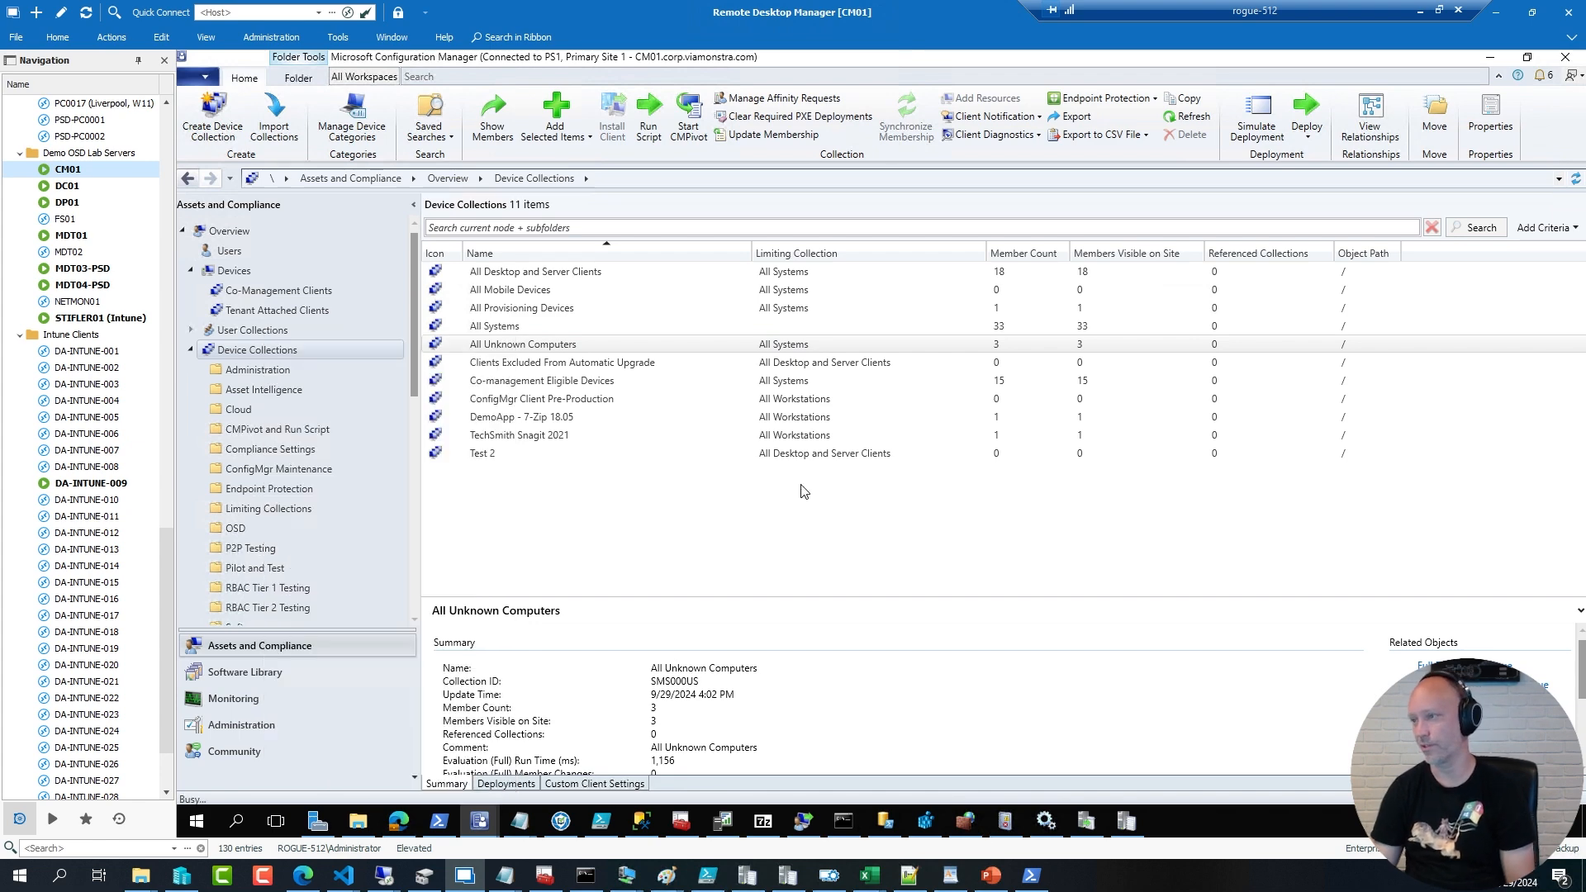
left_click(752, 266)
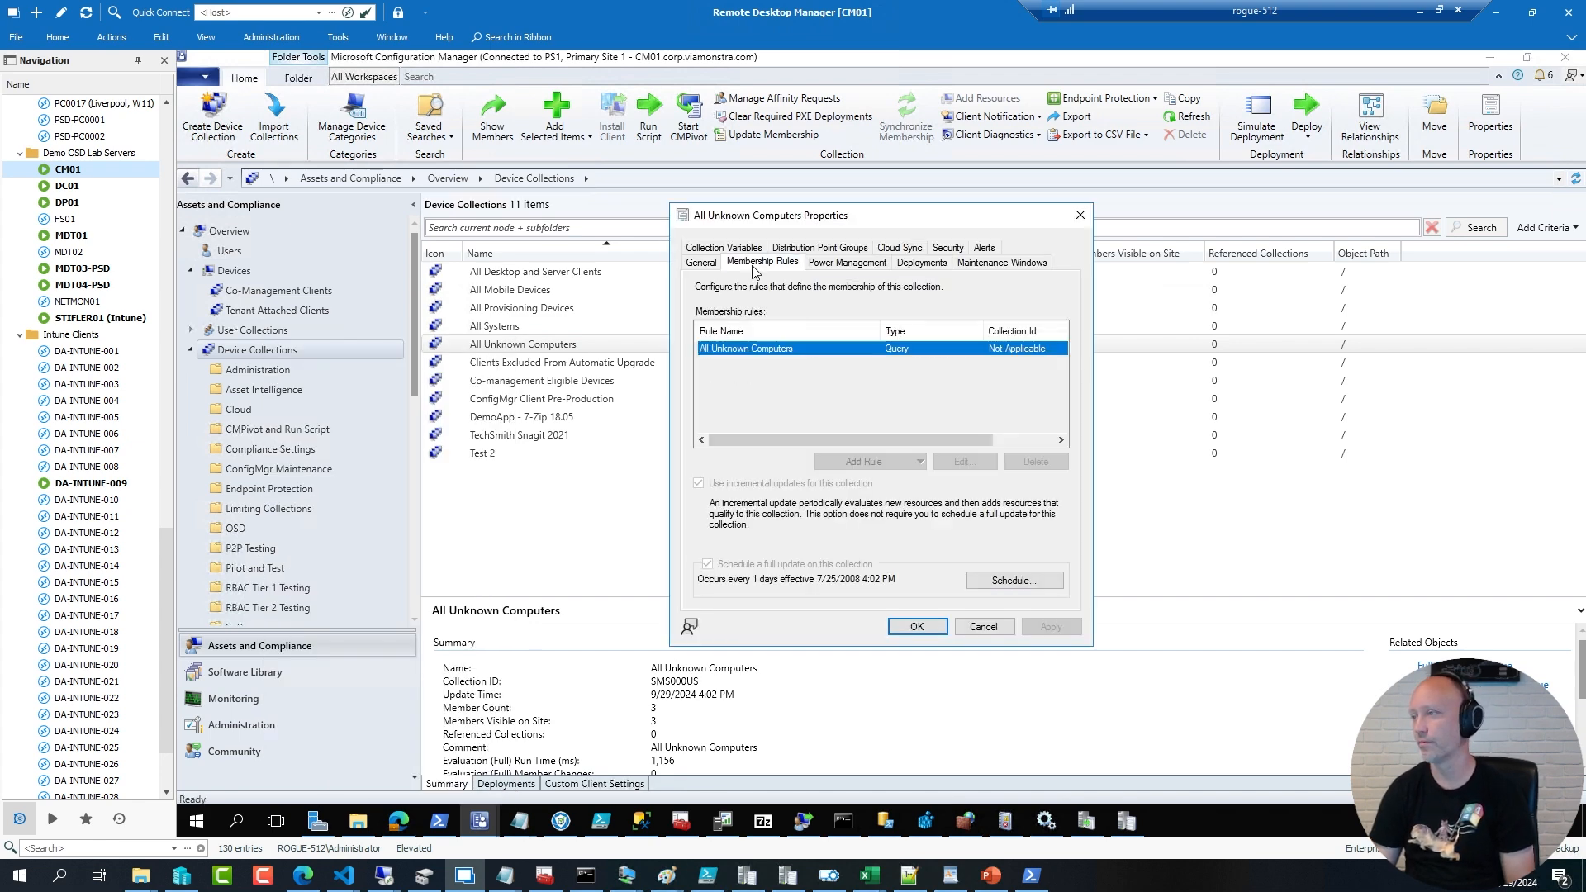
left_click(726, 248)
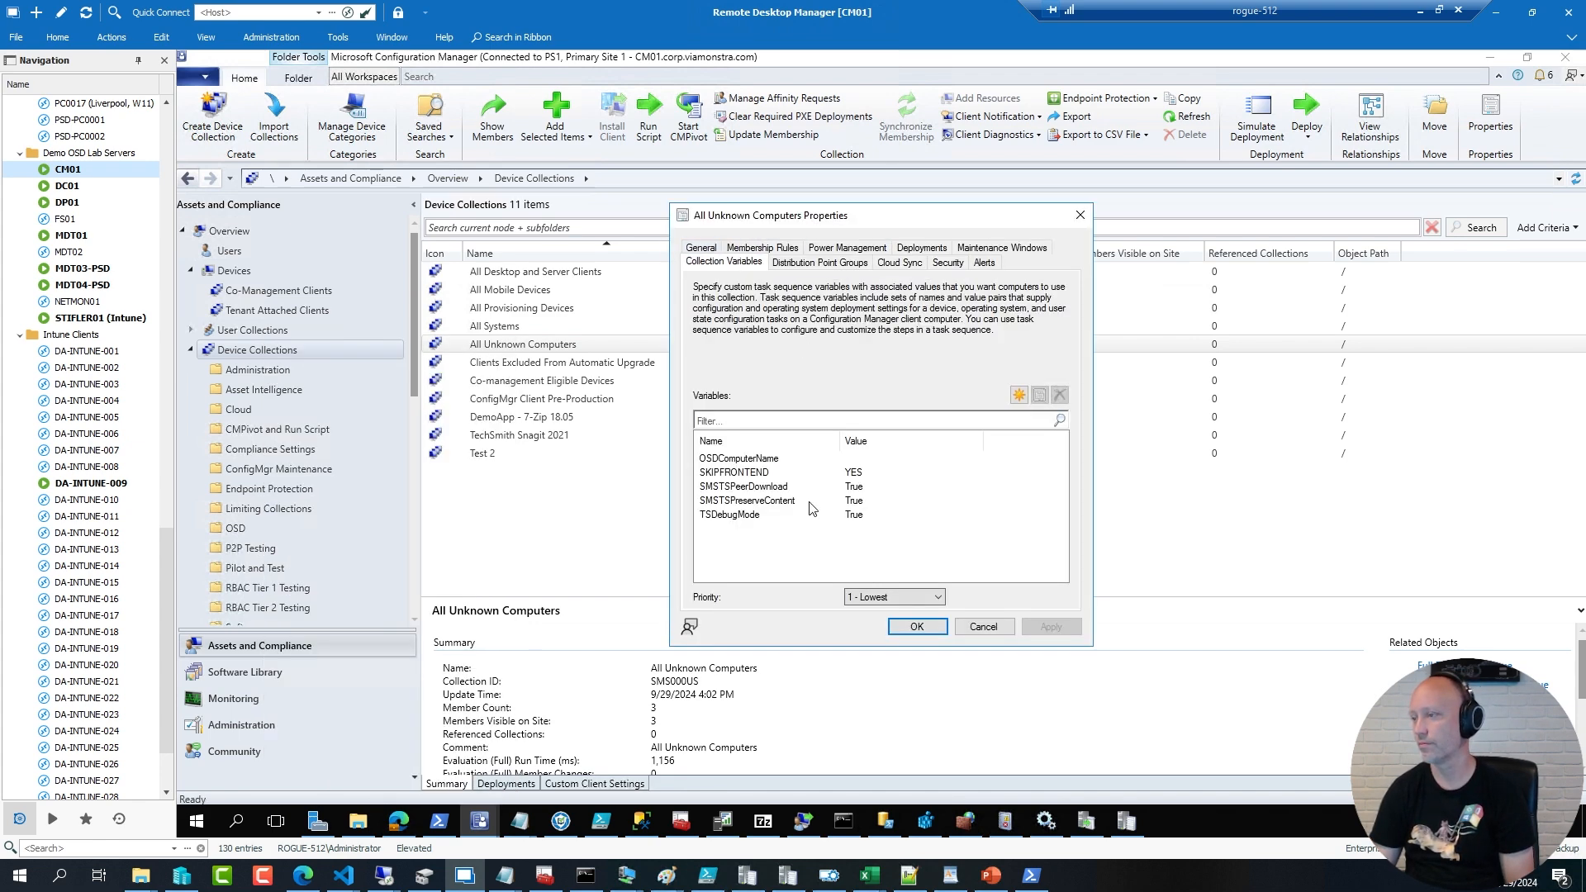
left_click(732, 517)
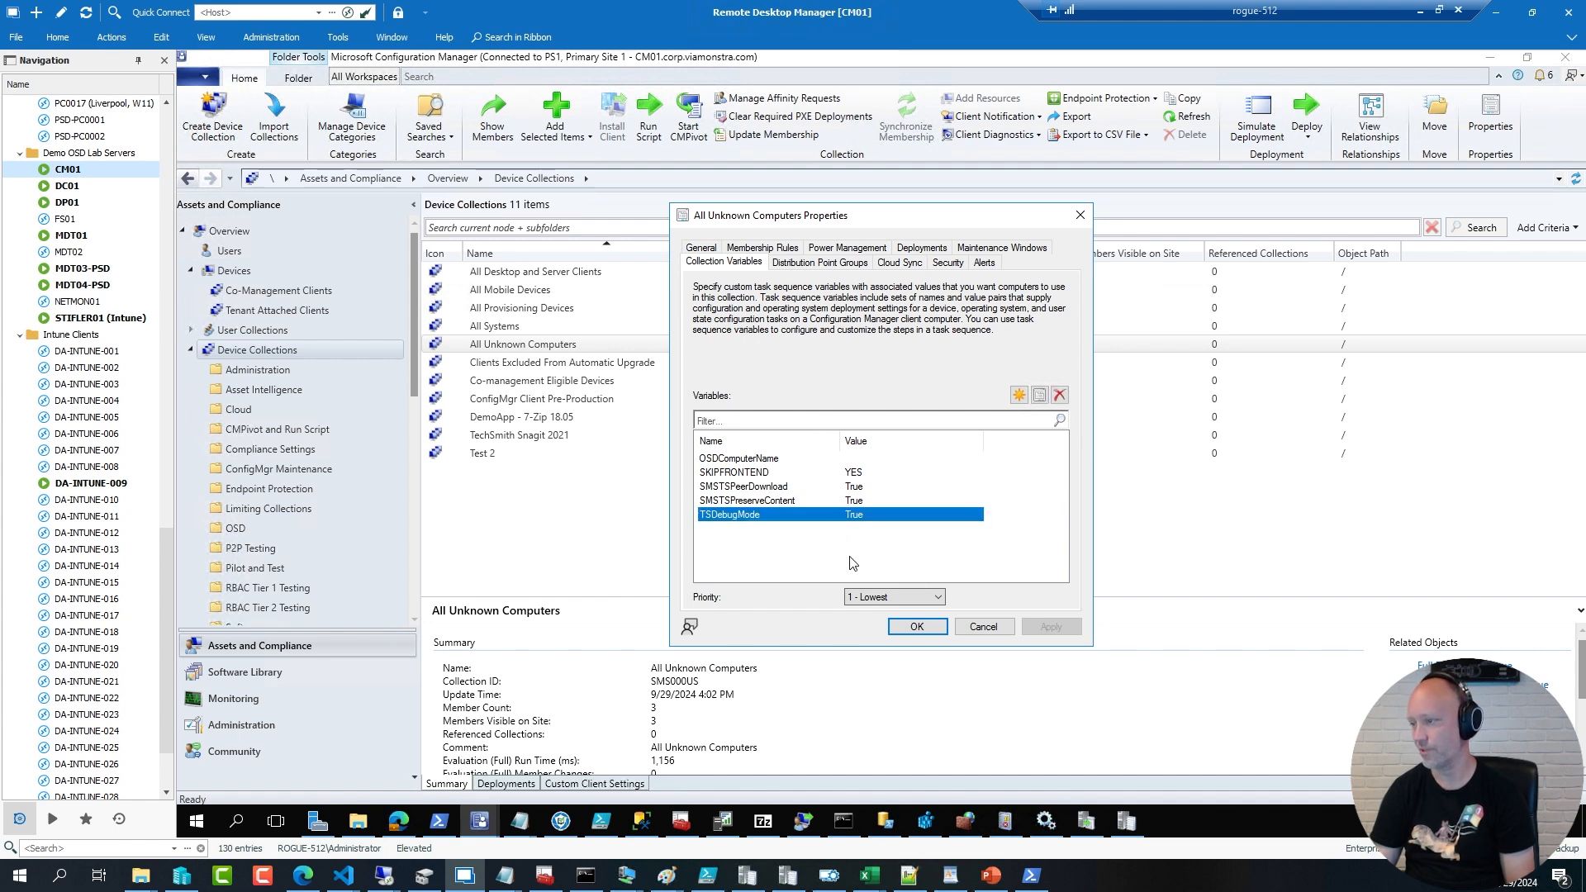
left_click(983, 627)
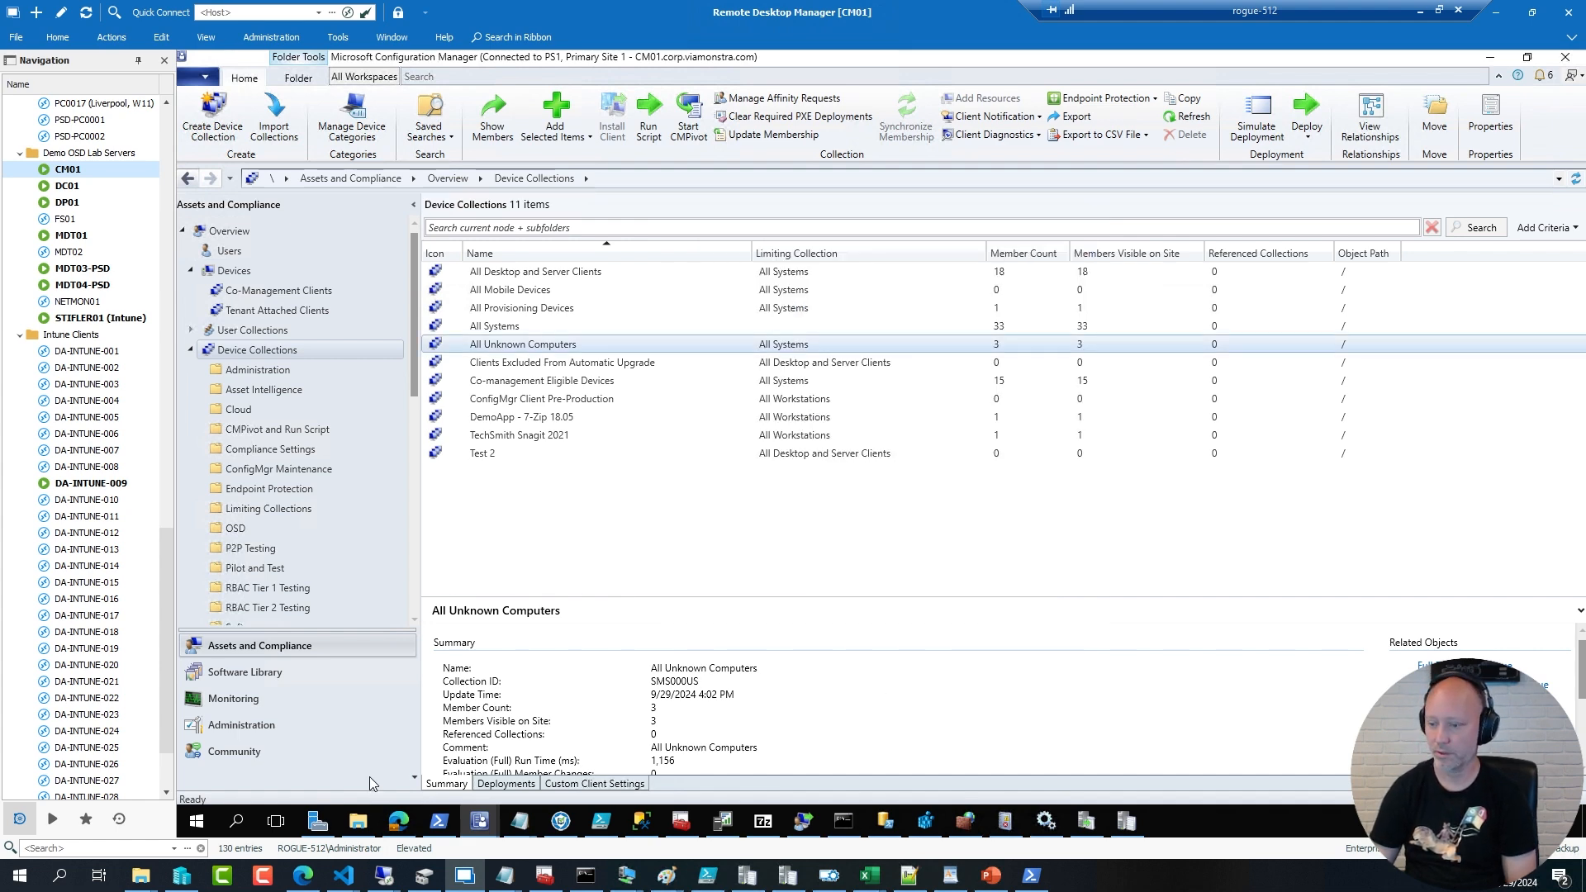
Step: In Hyper-V Manager, apply the Clean with ISO checkpoint to the TEST04-ISO virtual machine
left_click(182, 877)
left_click(233, 514)
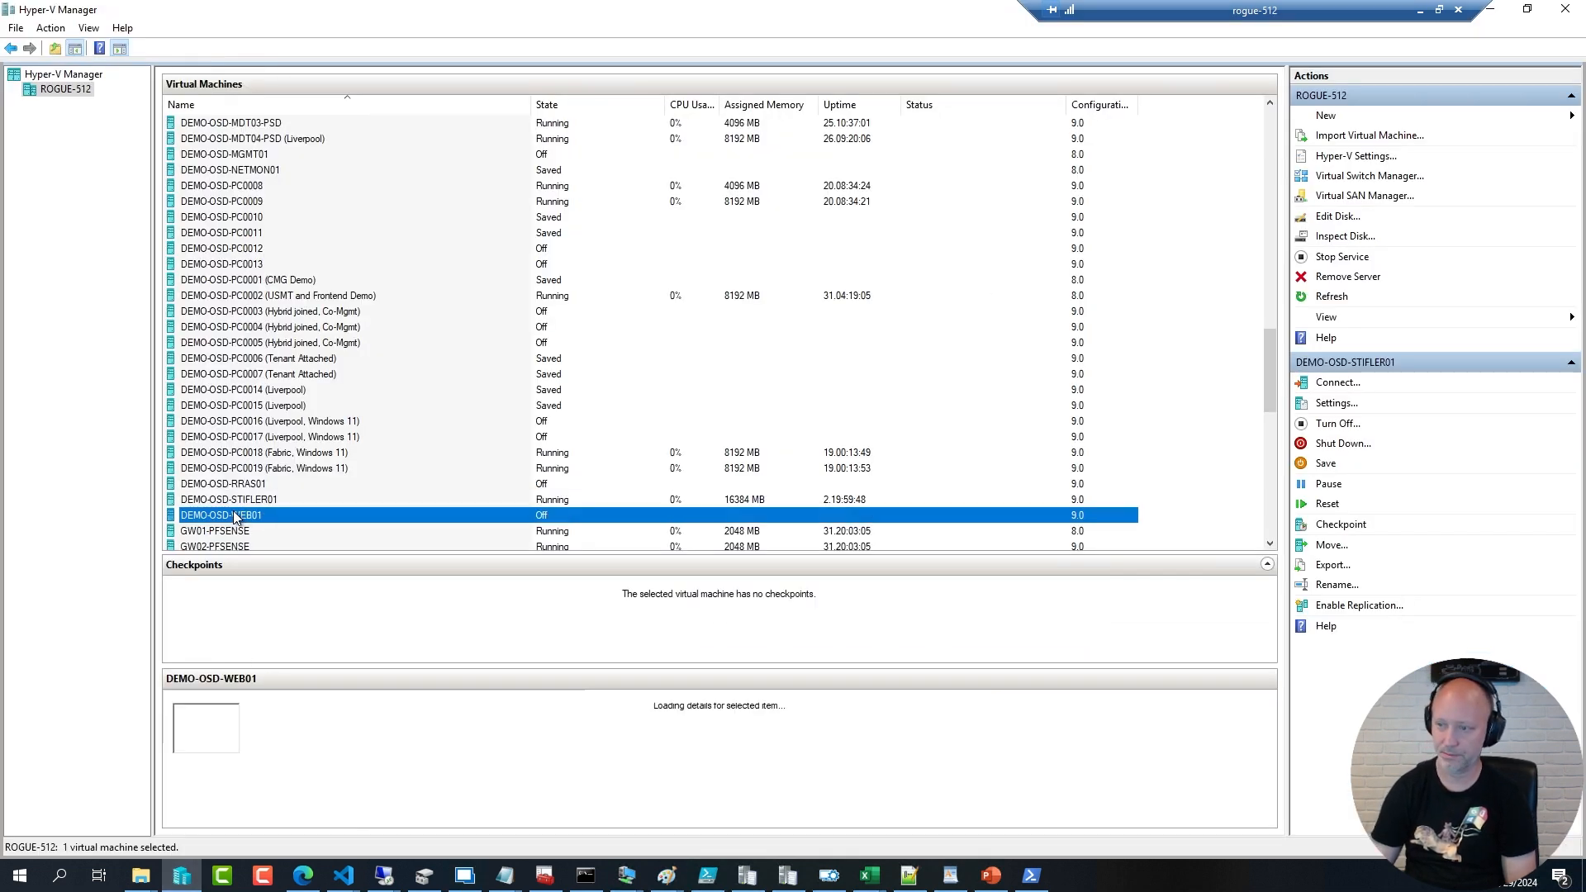
type("t")
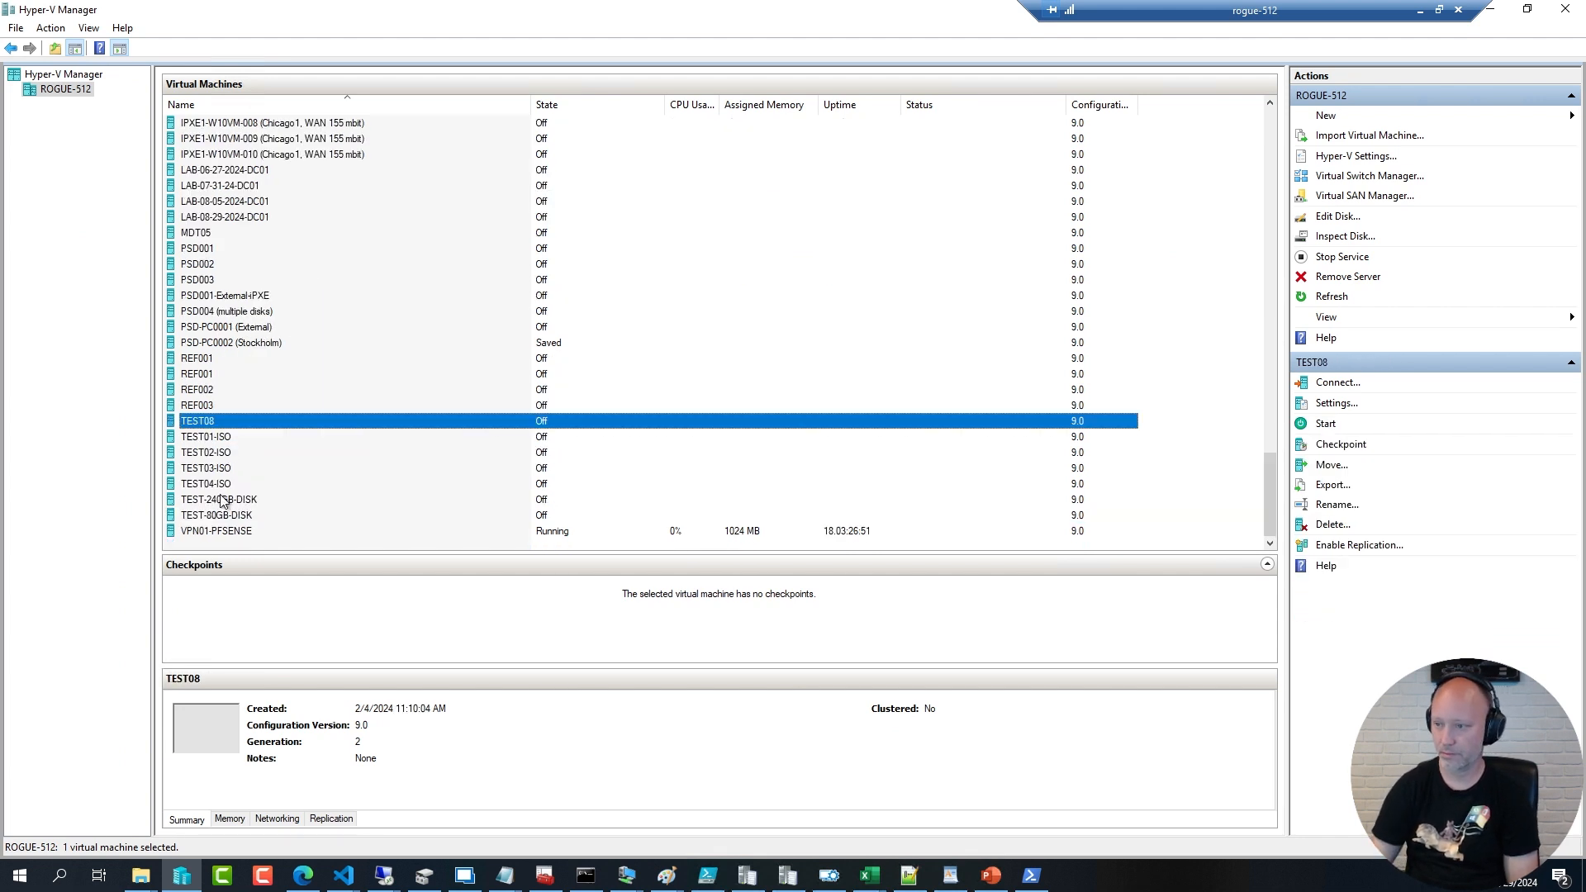
left_click(217, 483)
left_click(229, 586)
right_click(249, 591)
left_click(275, 620)
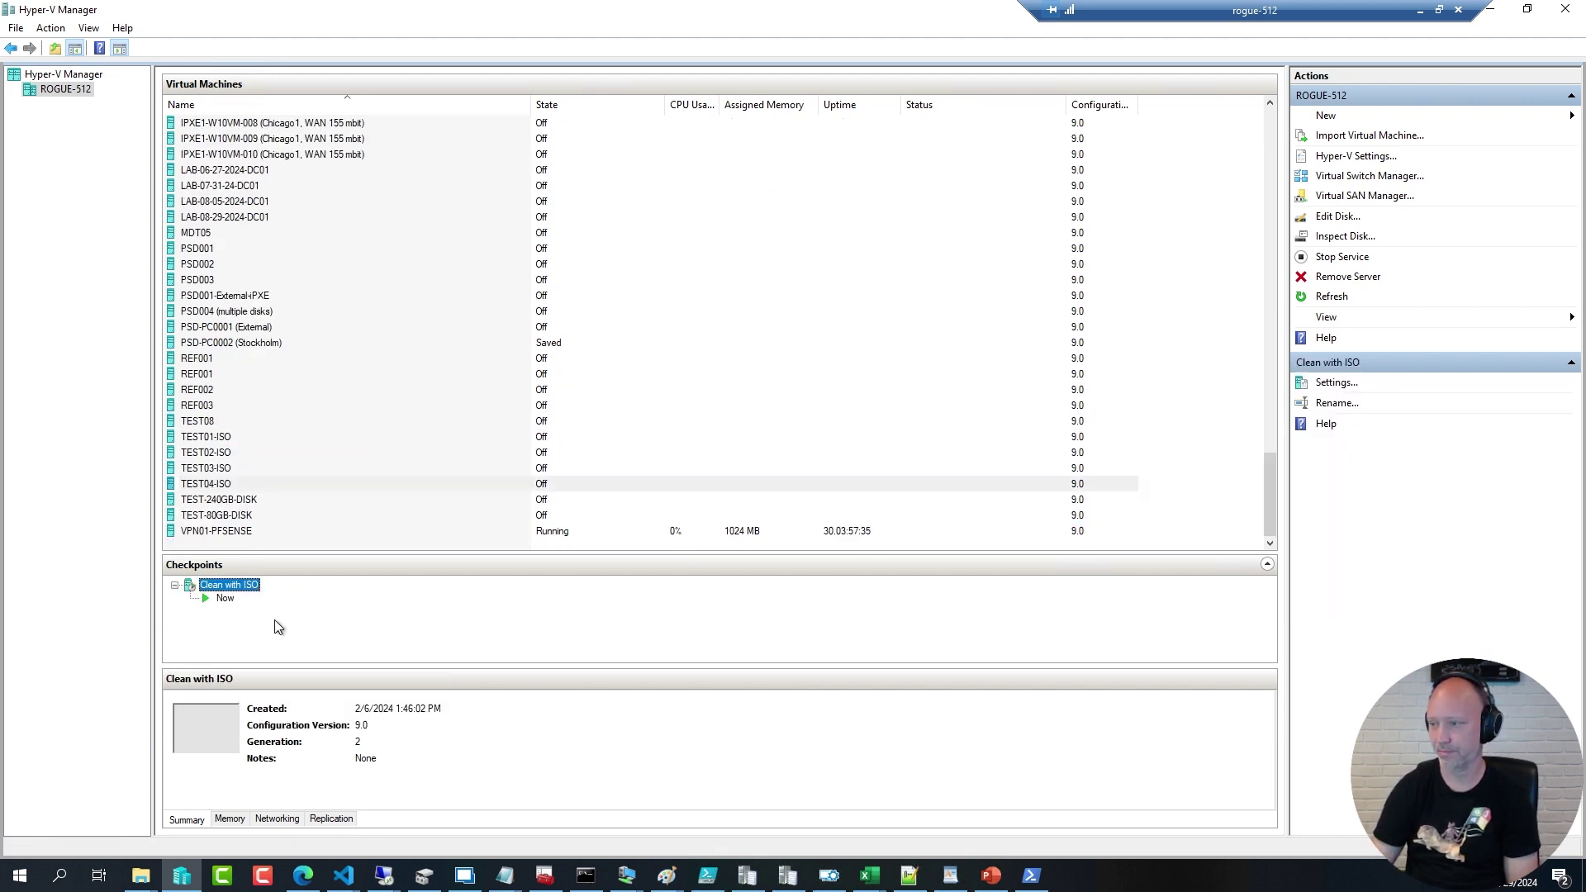
Step: Connect to TEST04-ISO and start the virtual machine
left_click(211, 484)
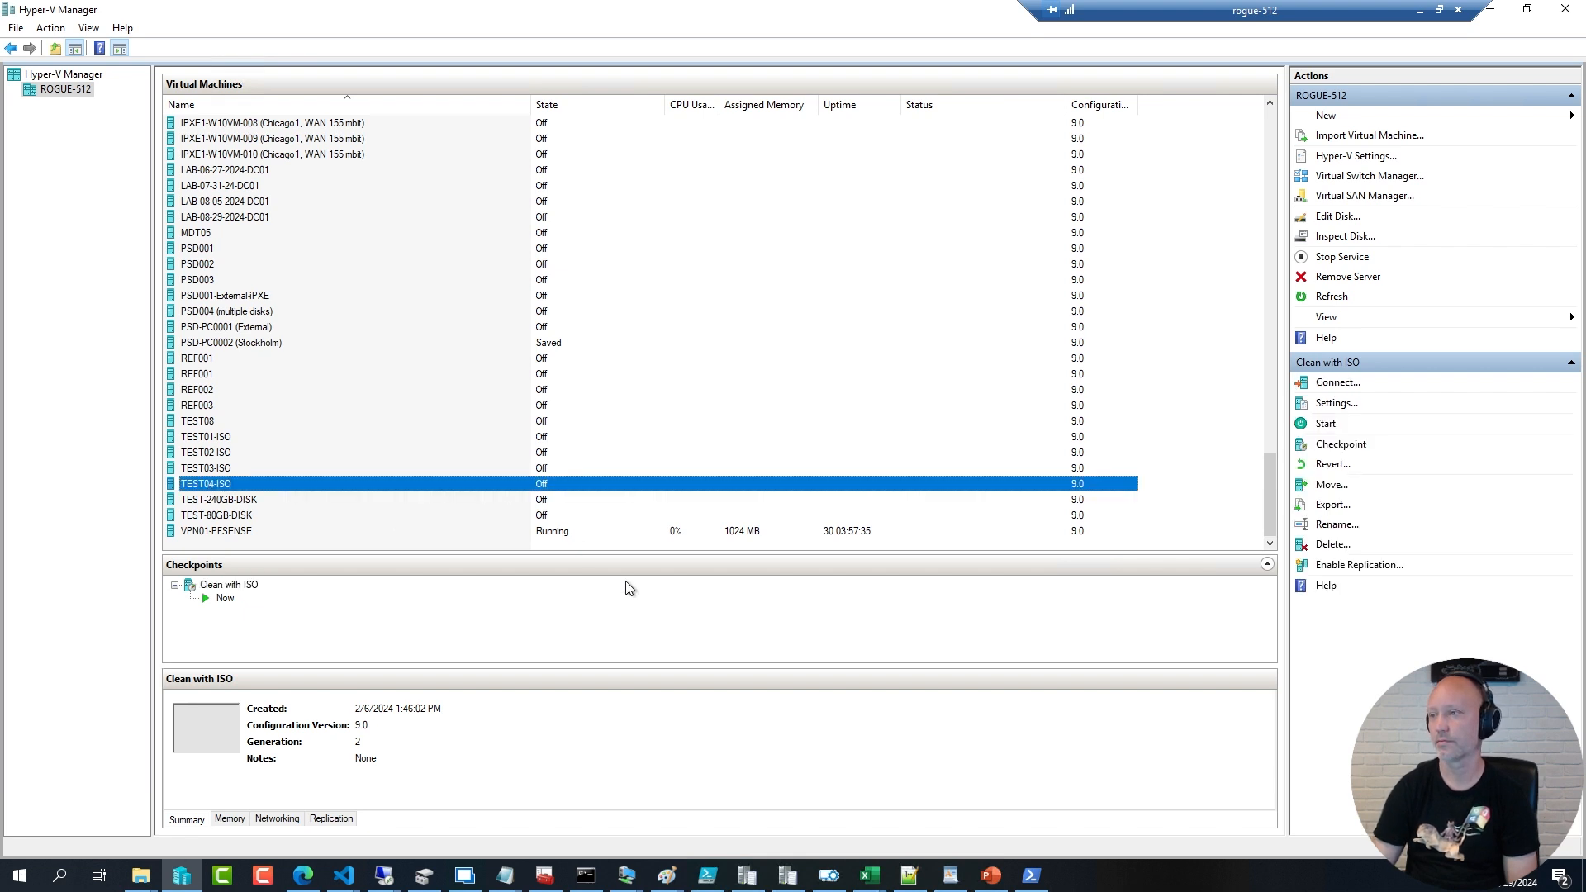
left_click(471, 323)
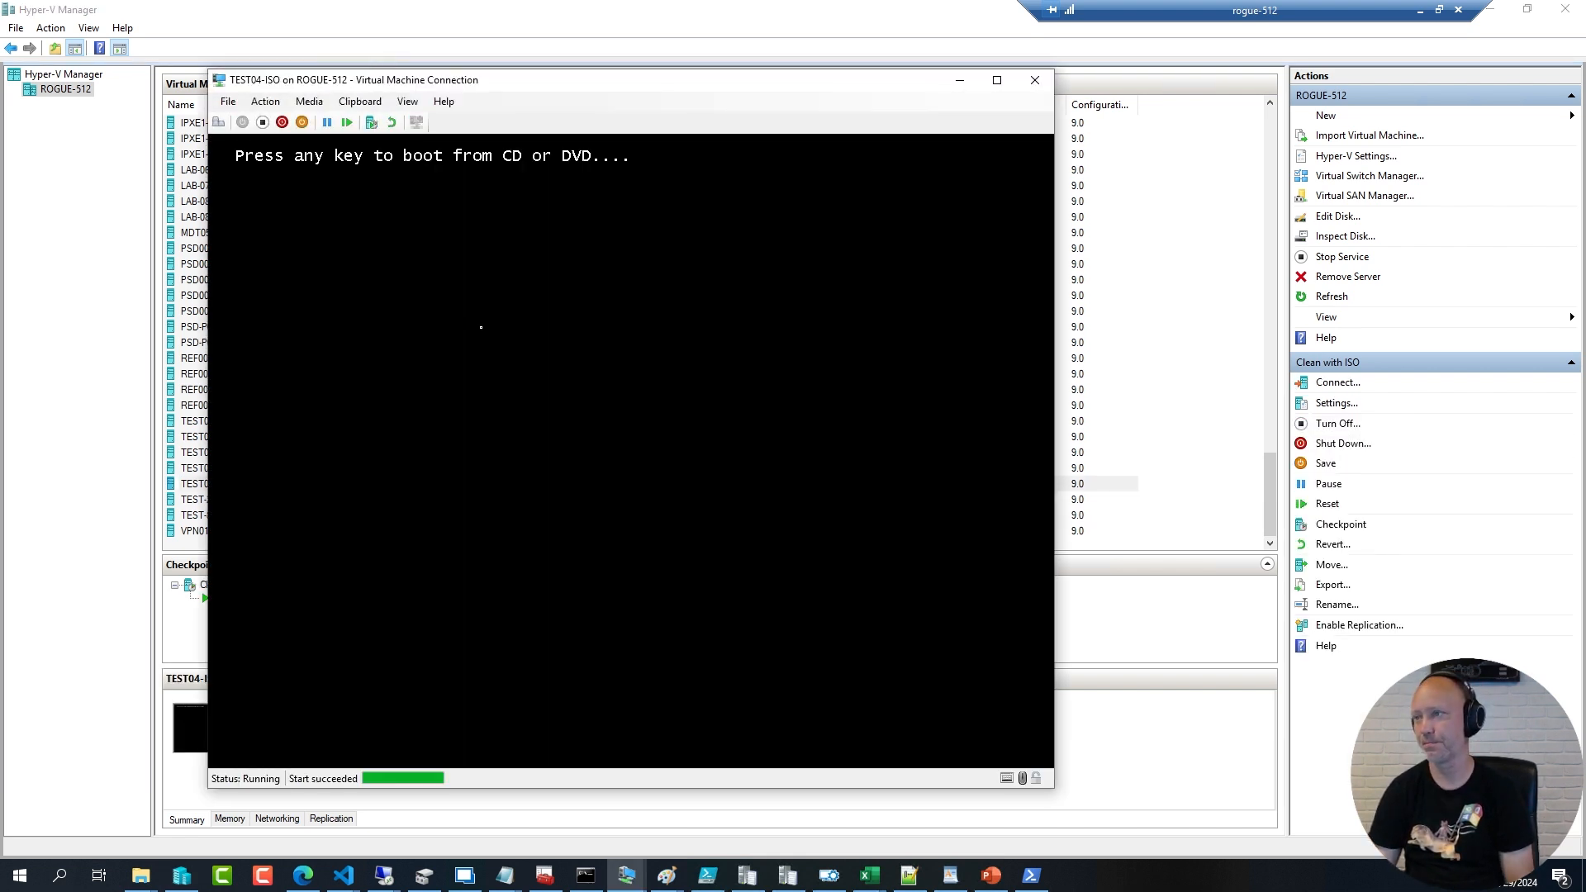
Step: Boot TEST04-ISO from DVD and select the Windows 11 Enterprise x64 23H2 Native task sequence
key("space")
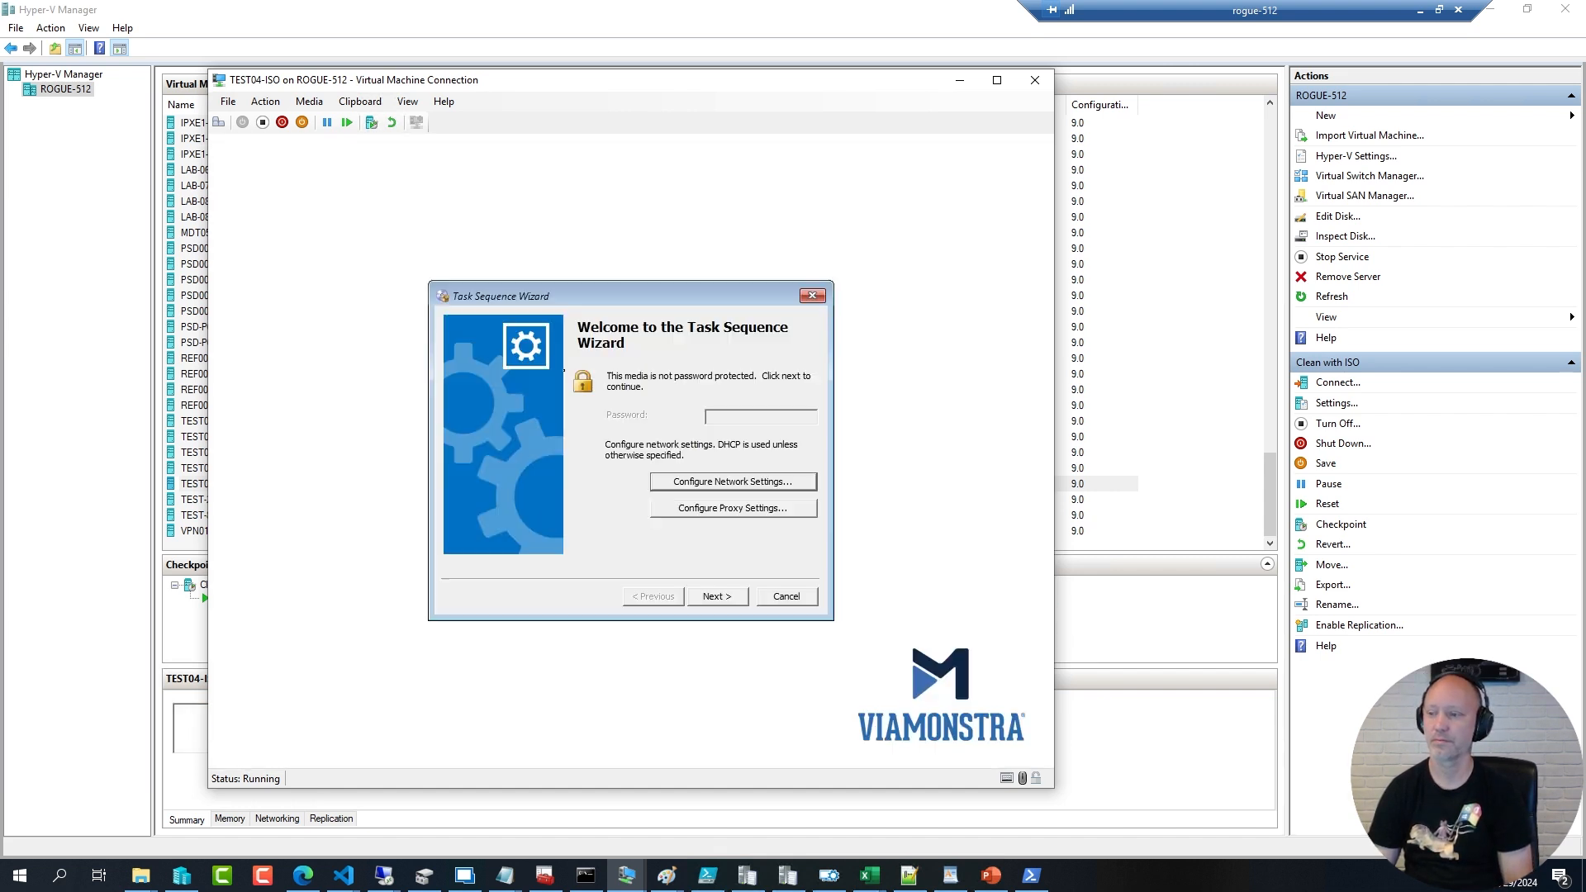
left_click(719, 596)
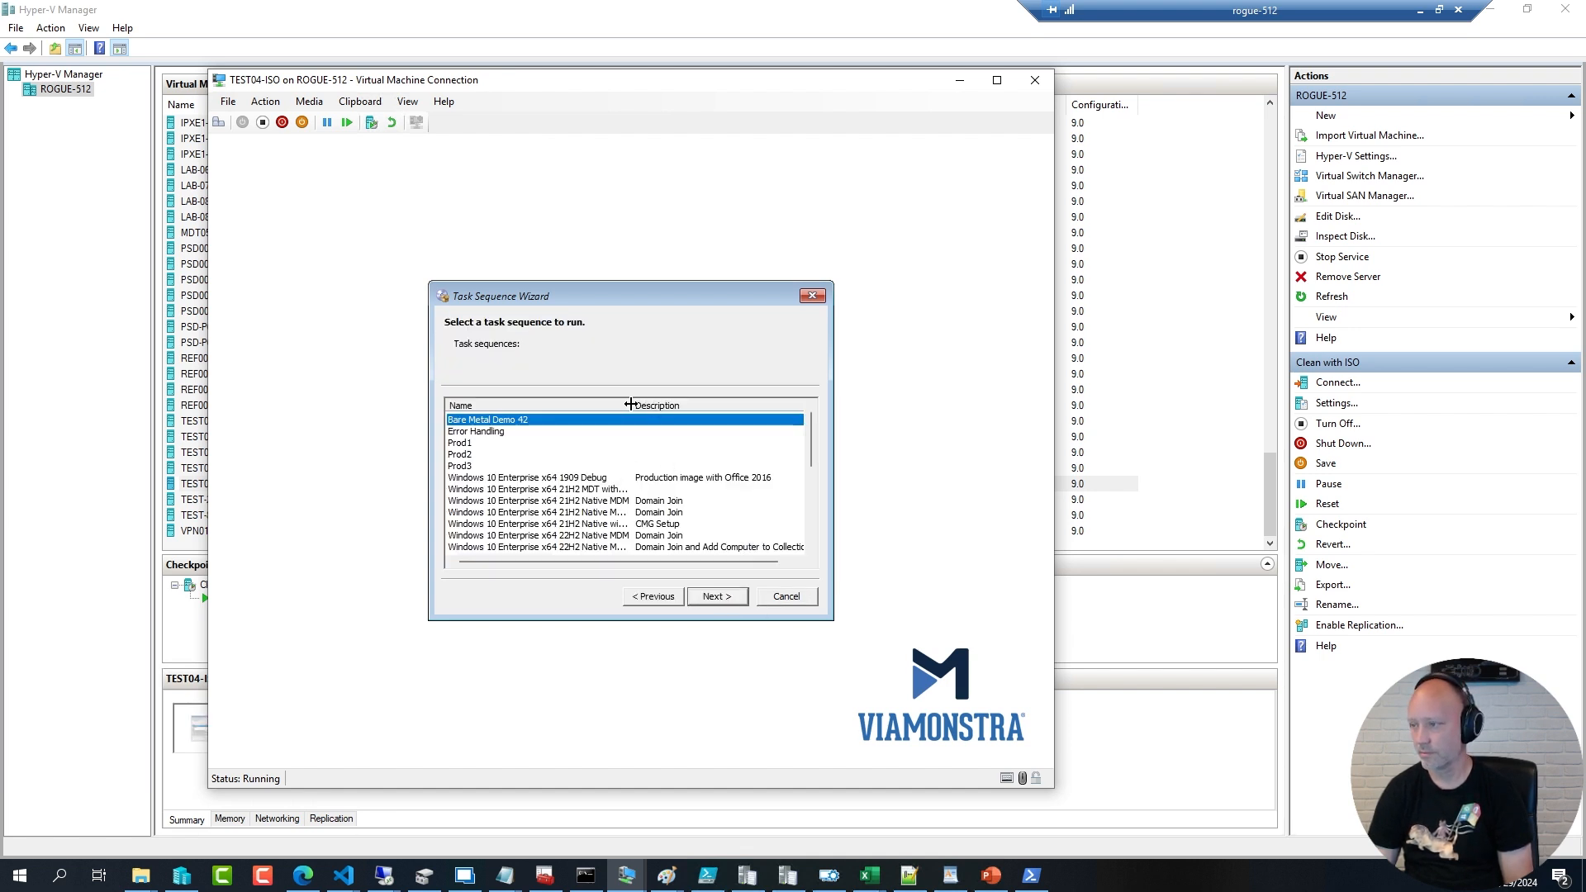
left_click_drag(630, 405, 709, 405)
scroll(796, 467, "down", 3)
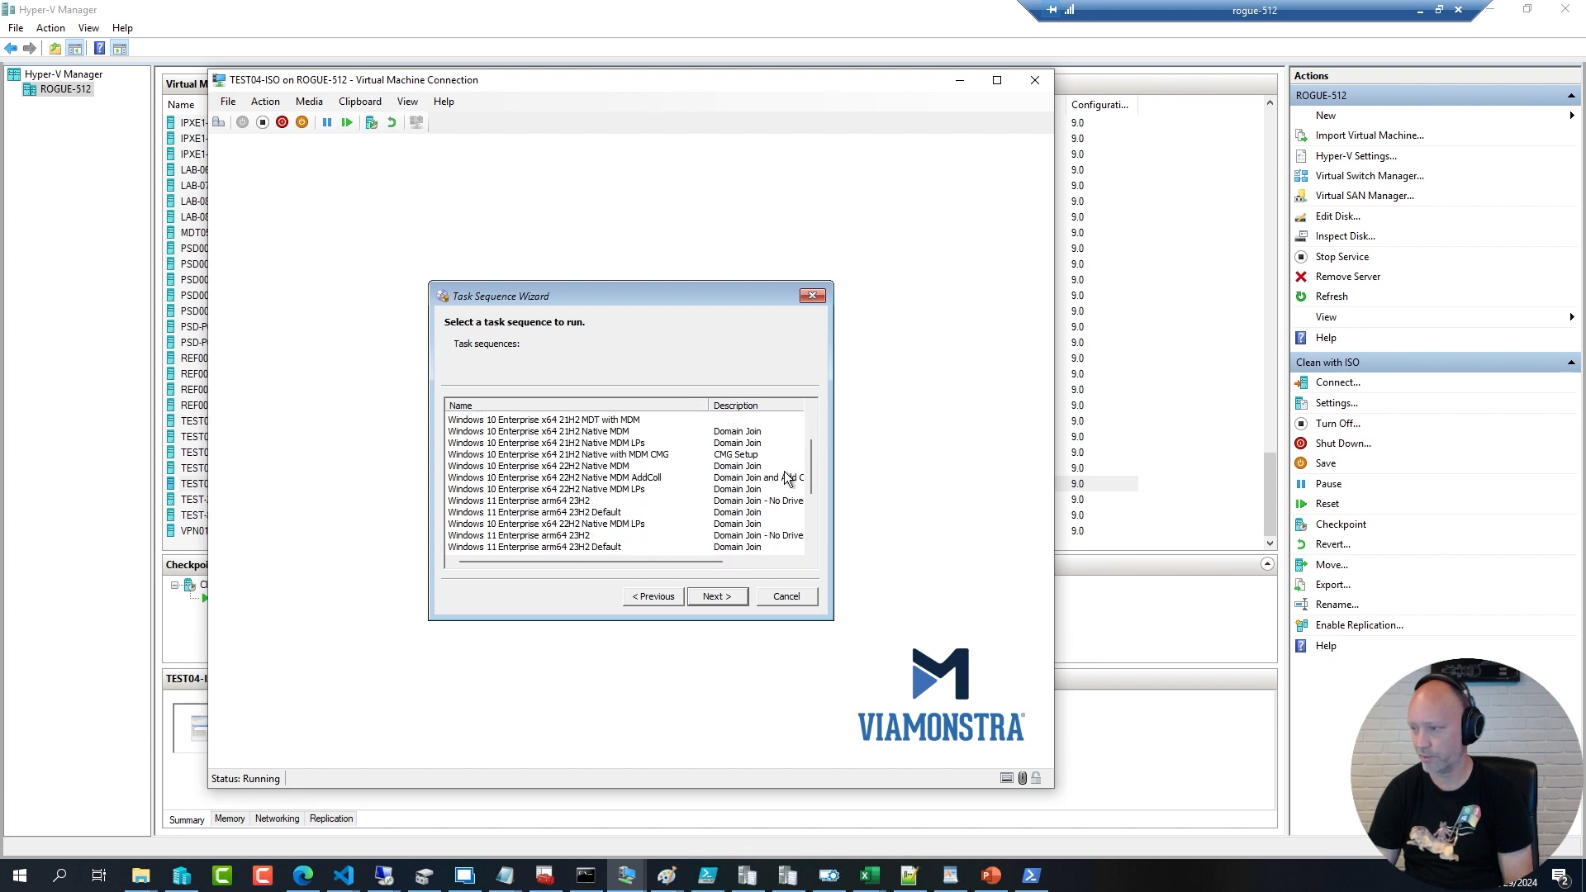
scroll(743, 471, "down", 2)
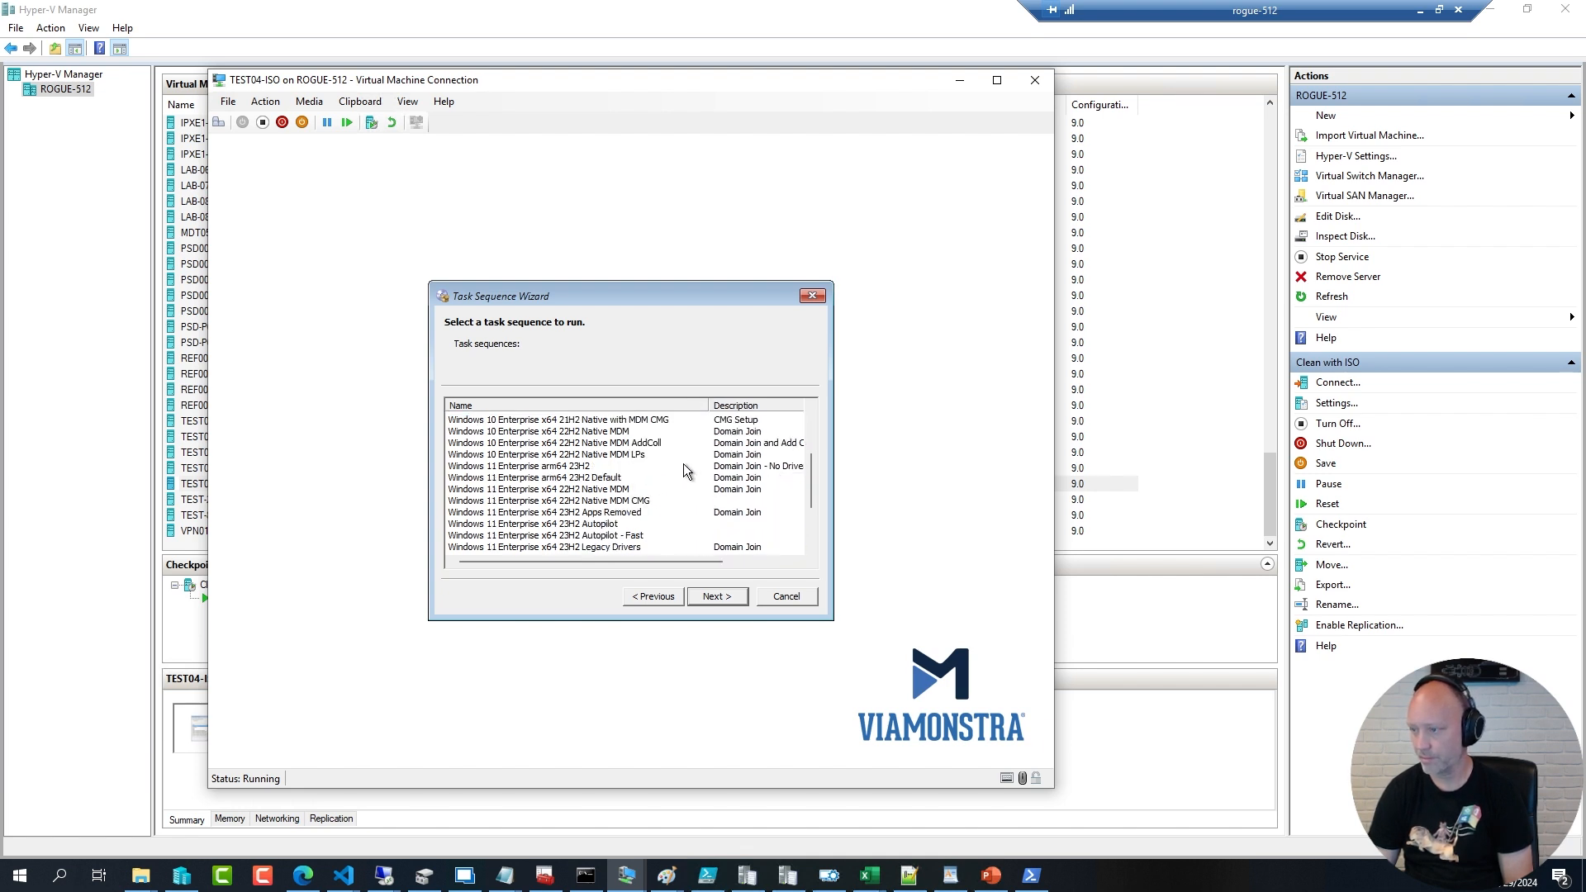
scroll(683, 463, "down", 3)
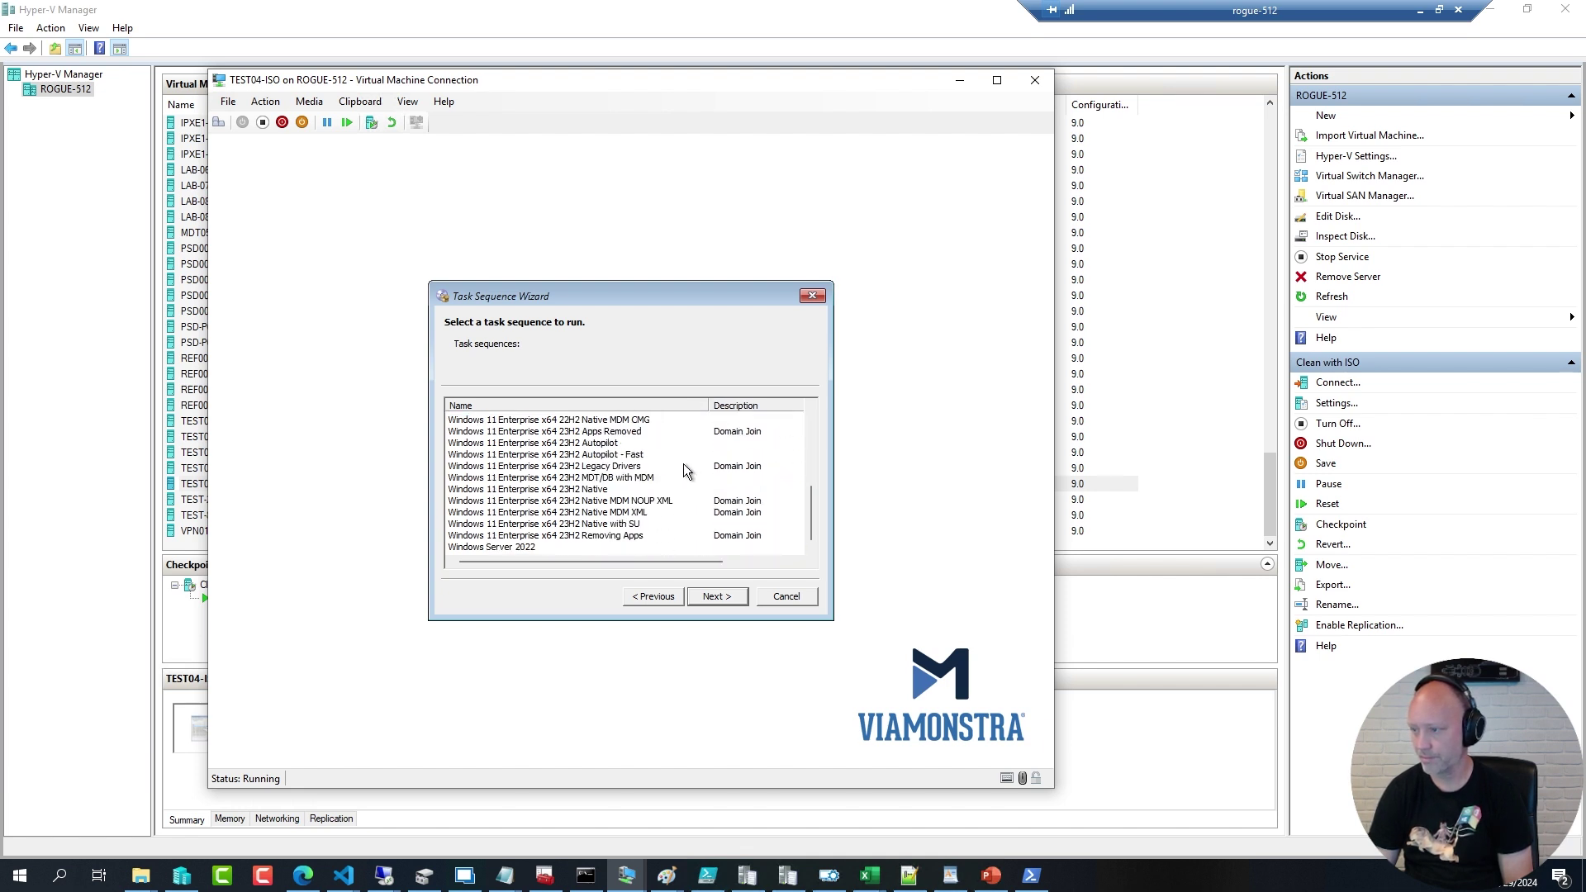
left_click(577, 490)
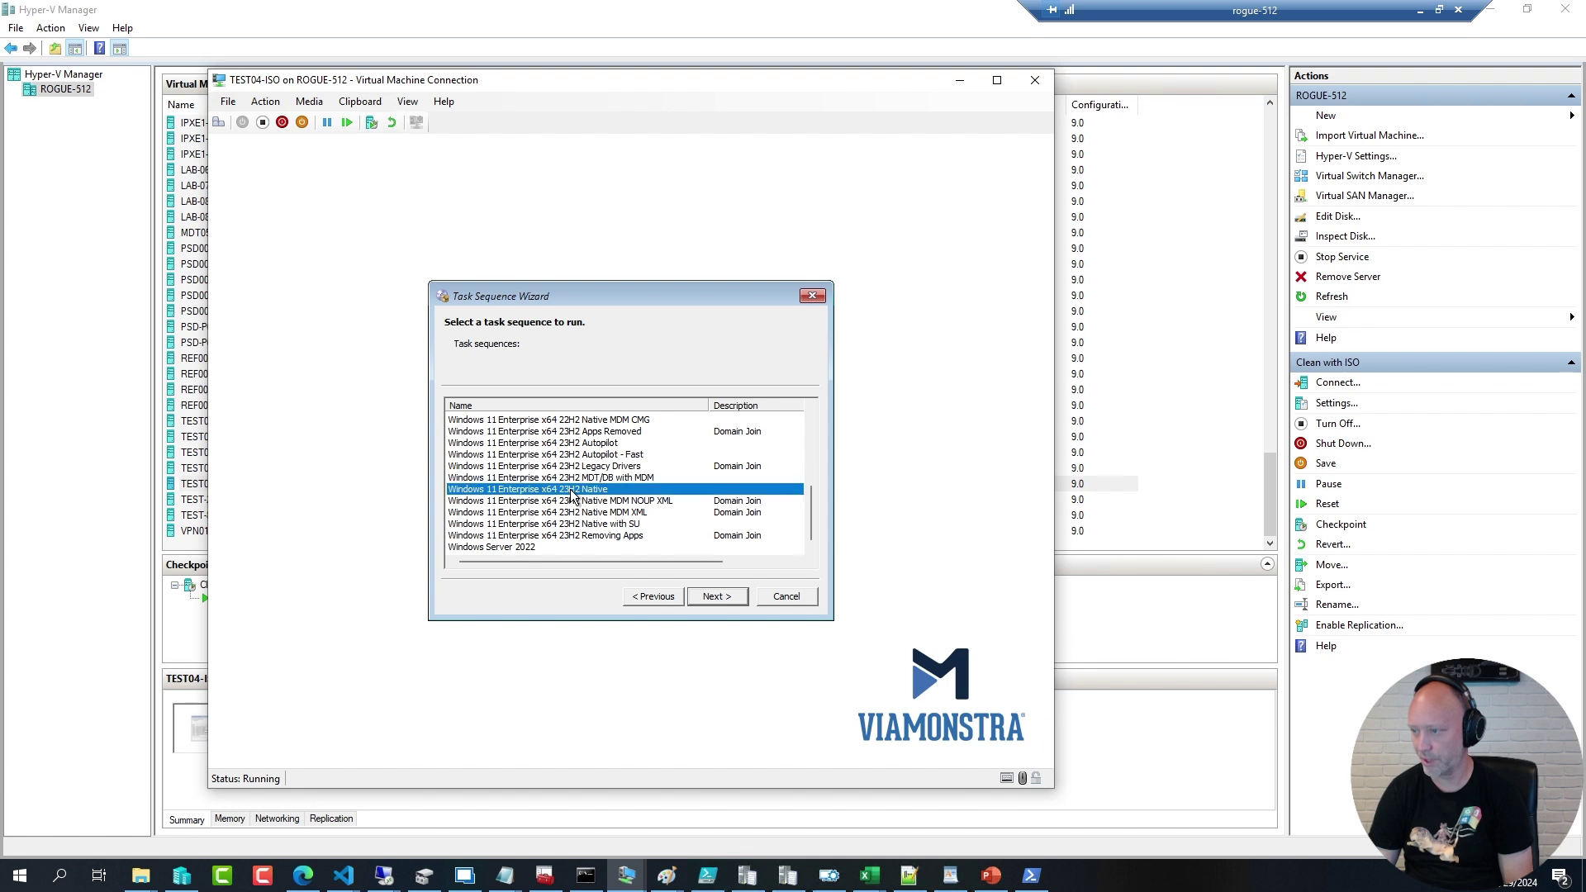
left_click(720, 600)
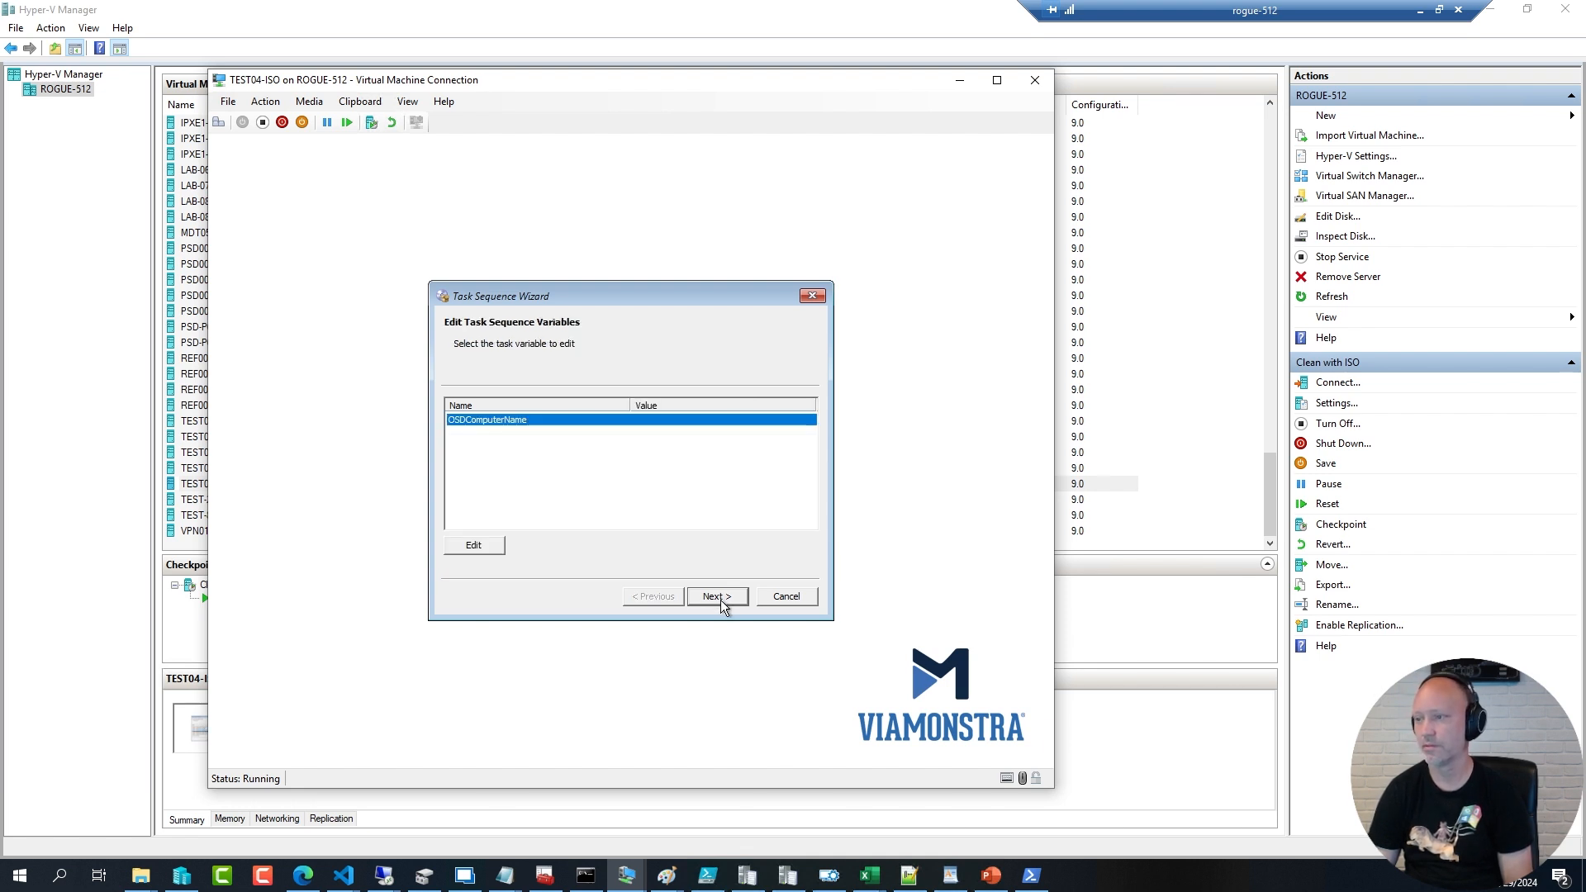
Step: Set OSDComputerName to TEST04 and start the task sequence
left_click(475, 547)
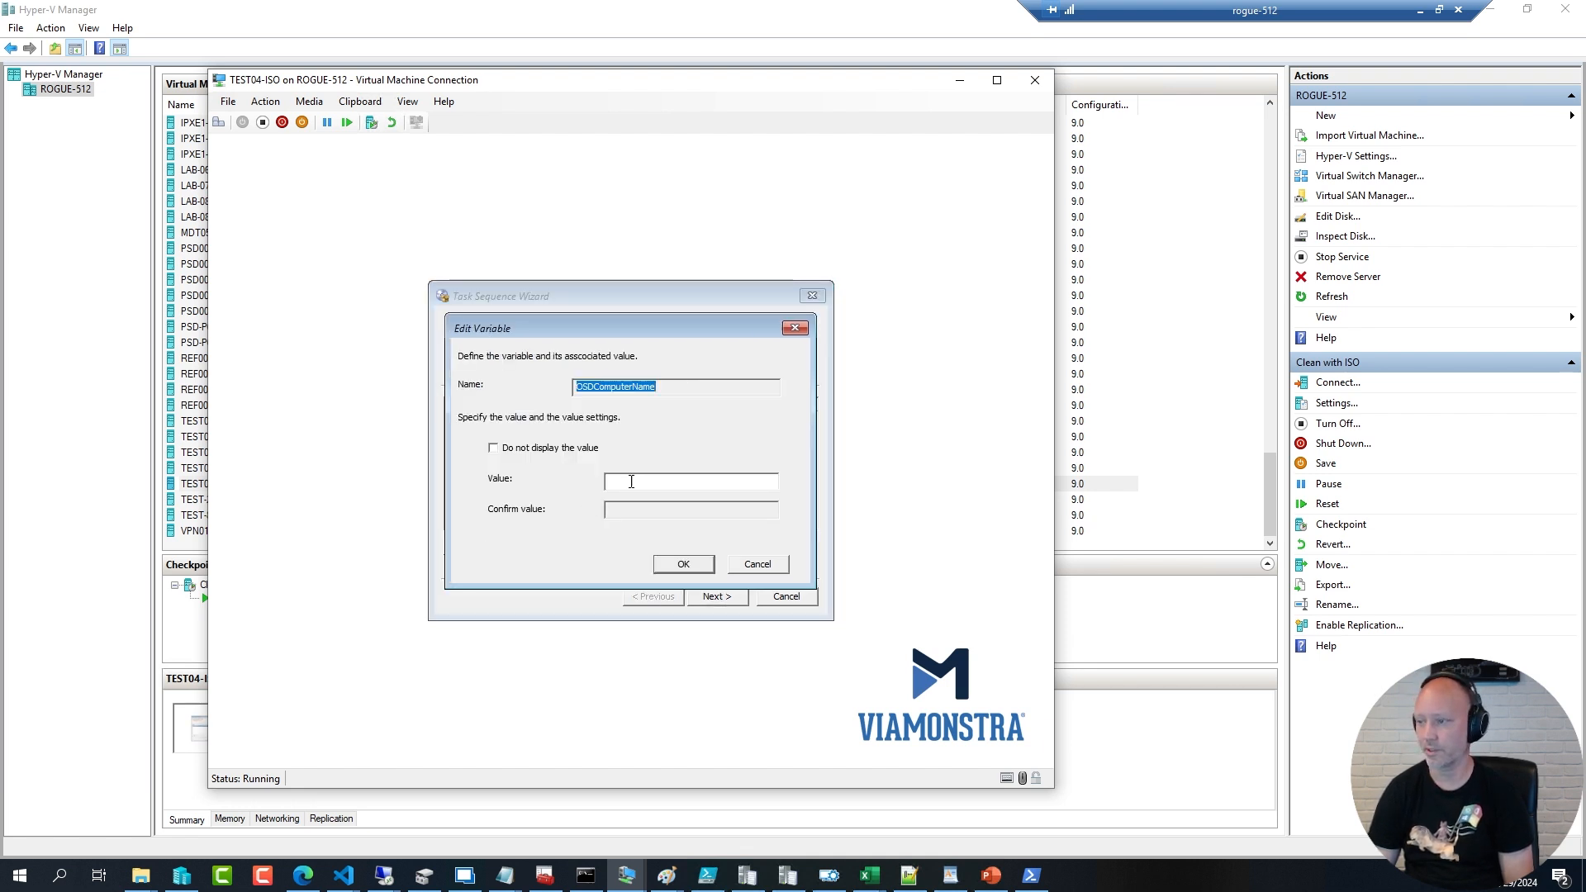
type("T04")
left_click(669, 564)
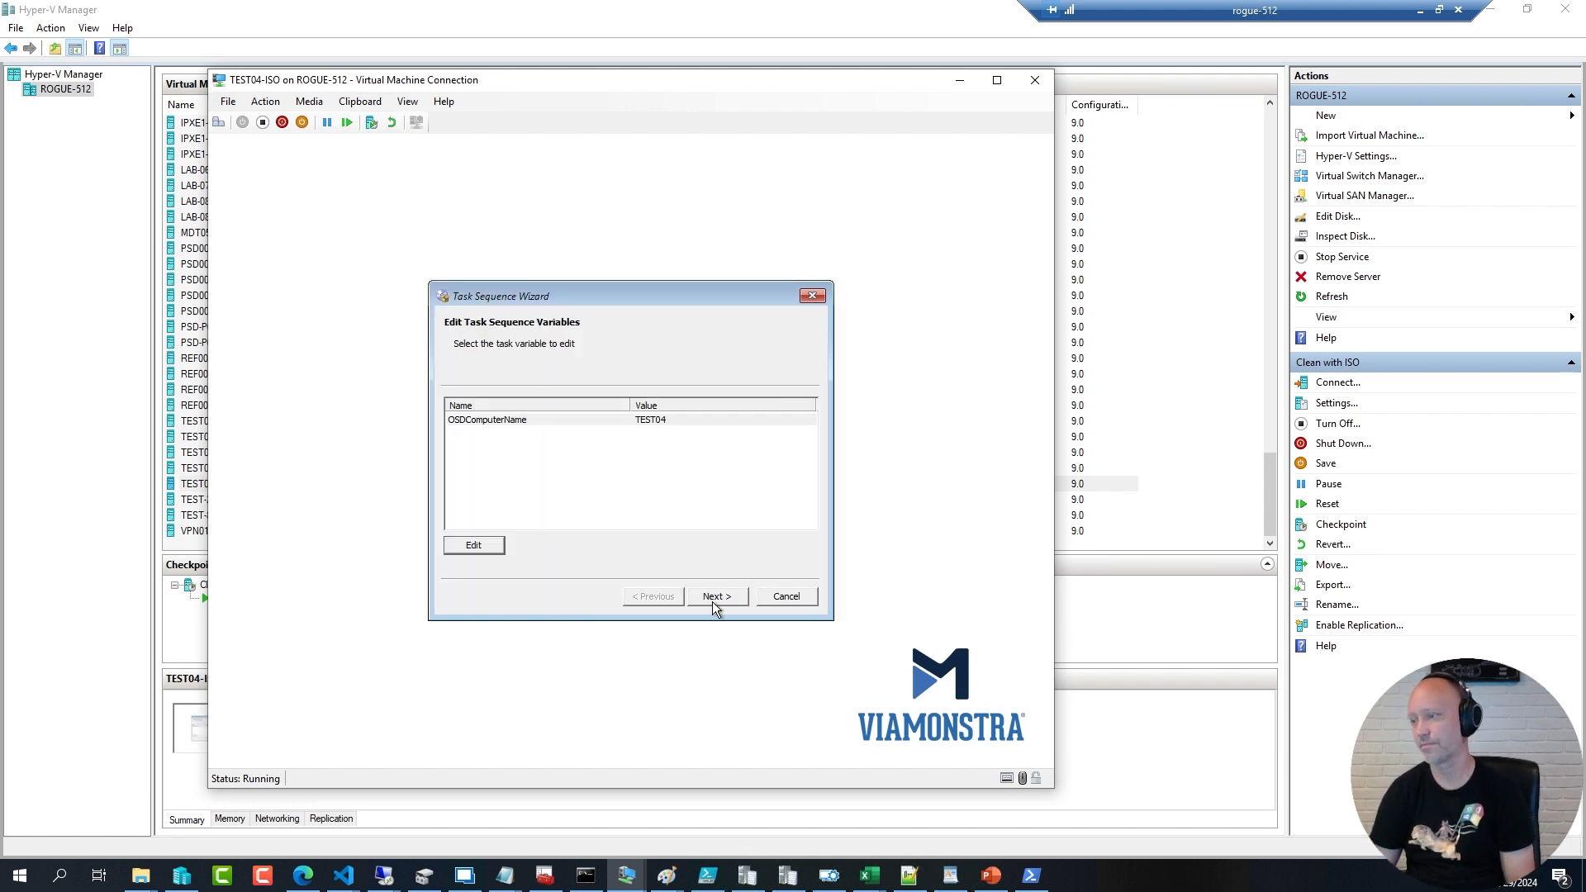
left_click(718, 598)
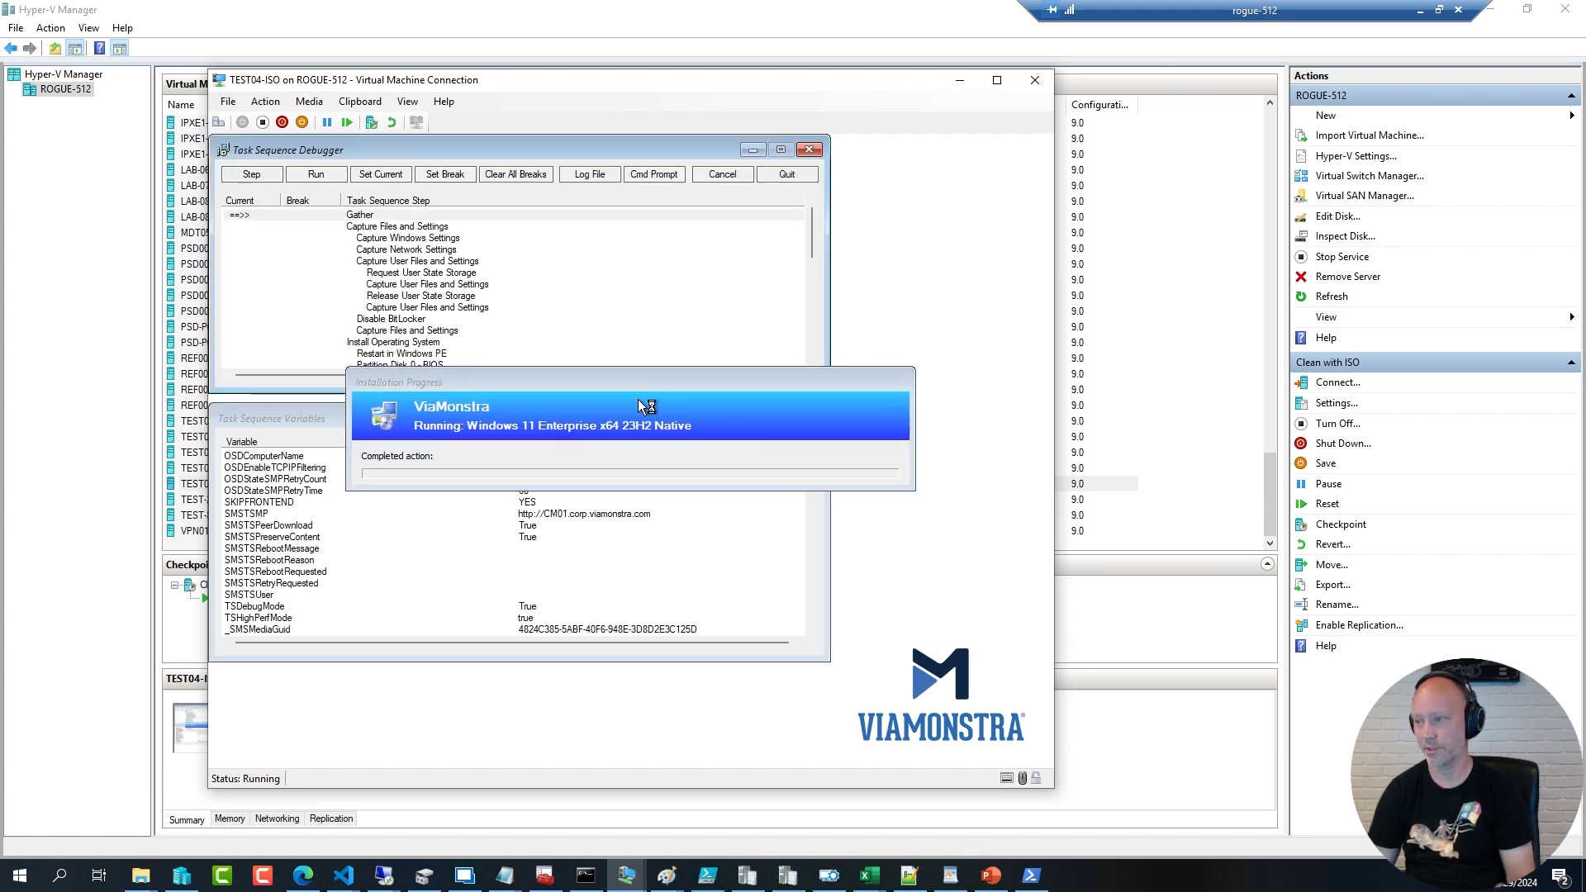
Step: Move the progress window aside and execute the Gather step in the Task Sequence Debugger
left_click_drag(601, 390, 757, 574)
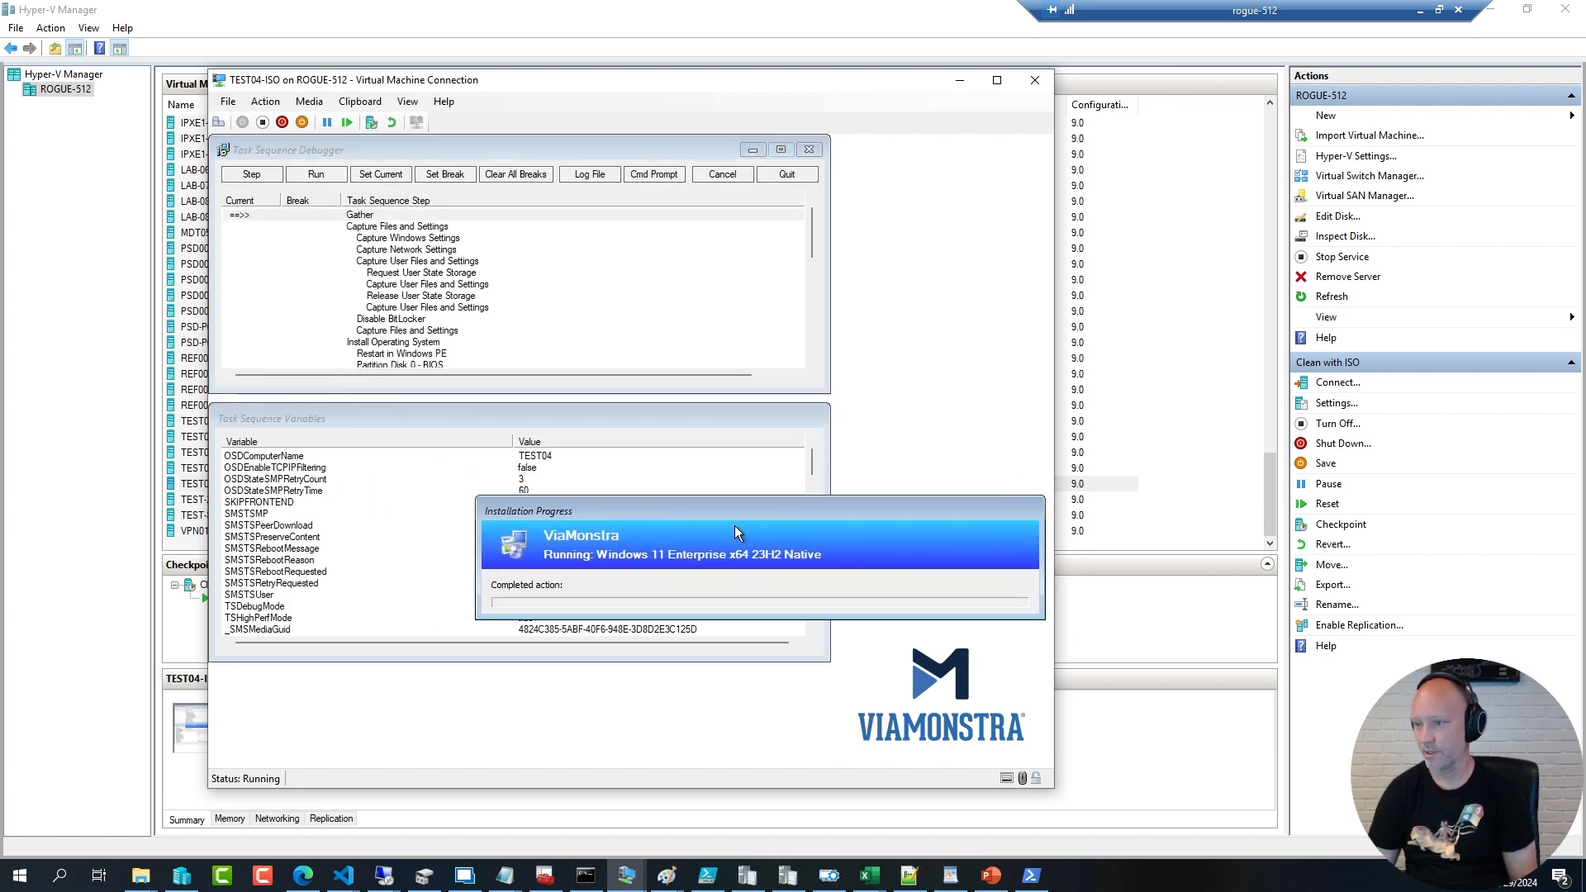
left_click(347, 217)
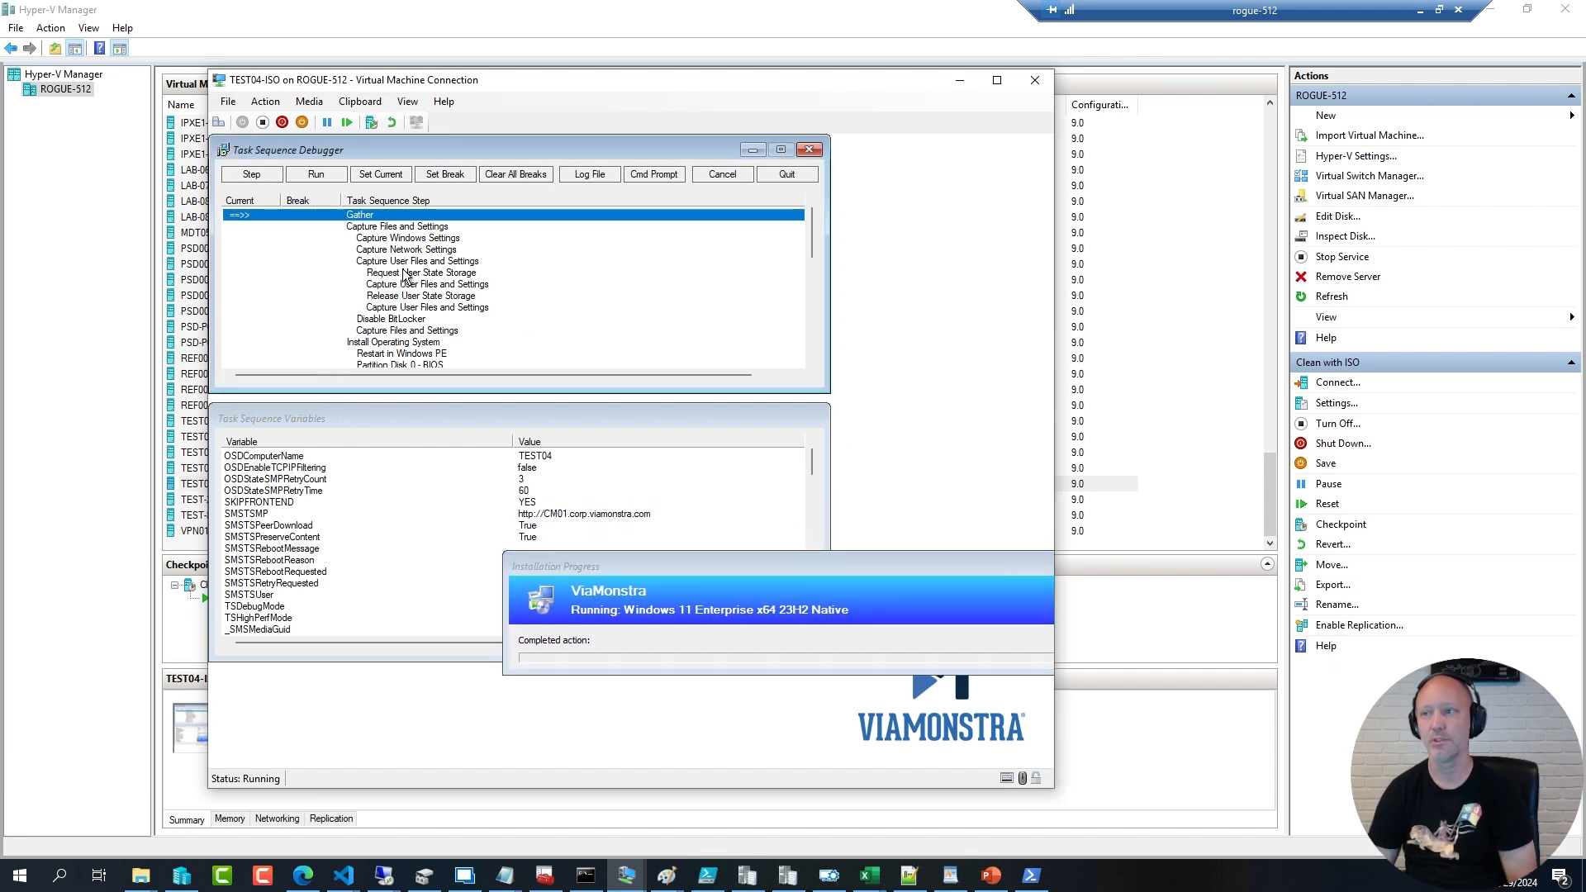
left_click(247, 172)
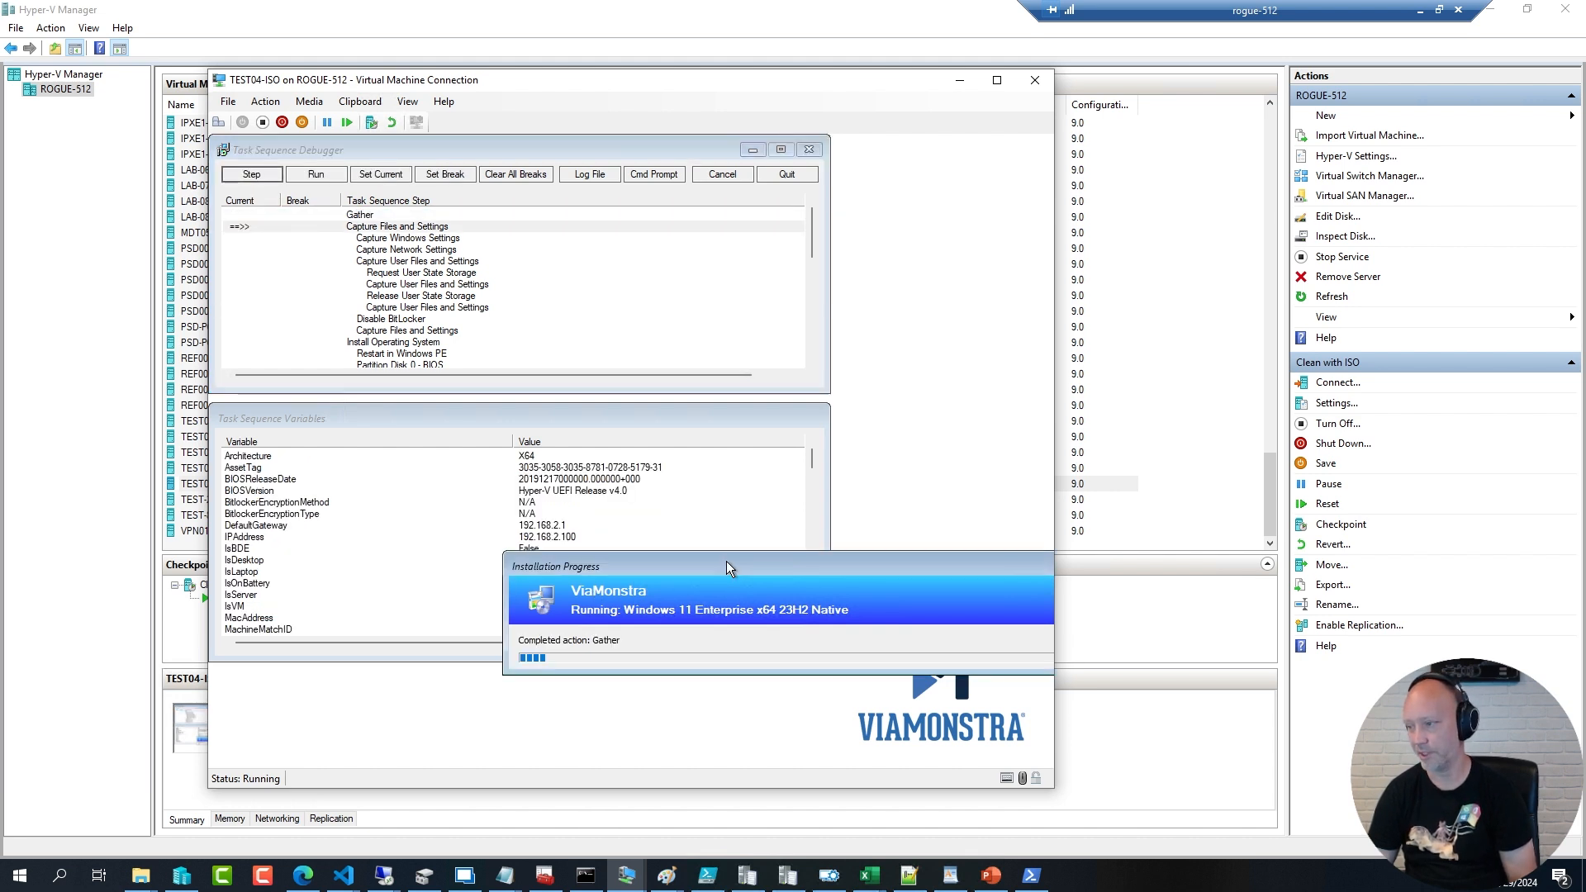
Step: Browse the gathered variables, checking IsBDE and IsDesktop True in the debugger list
left_click_drag(712, 574, 734, 654)
left_click(245, 550)
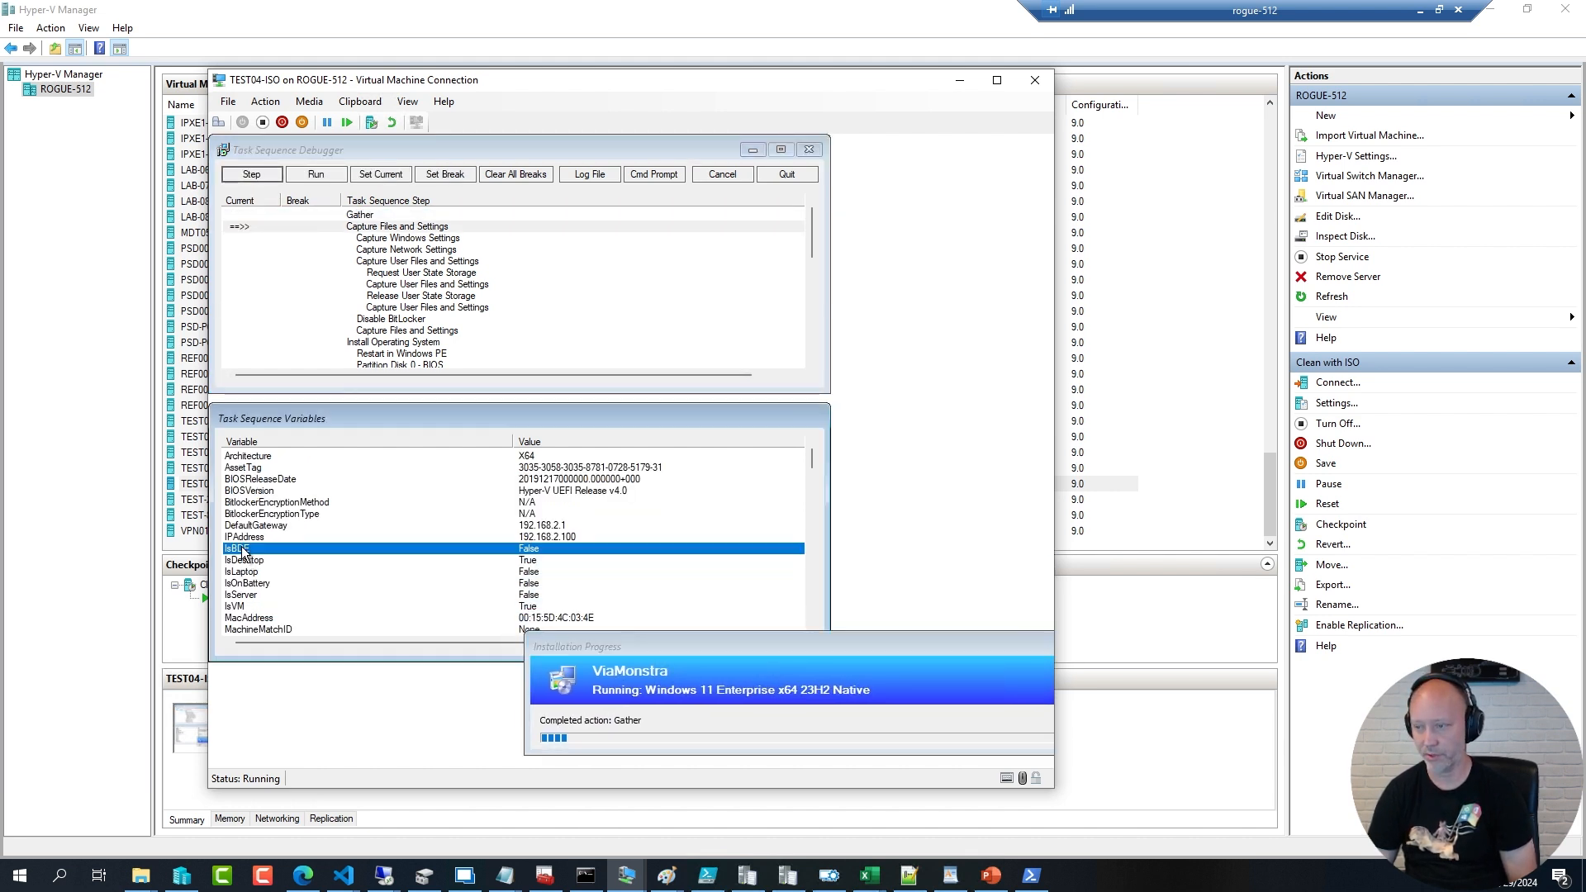
left_click(247, 560)
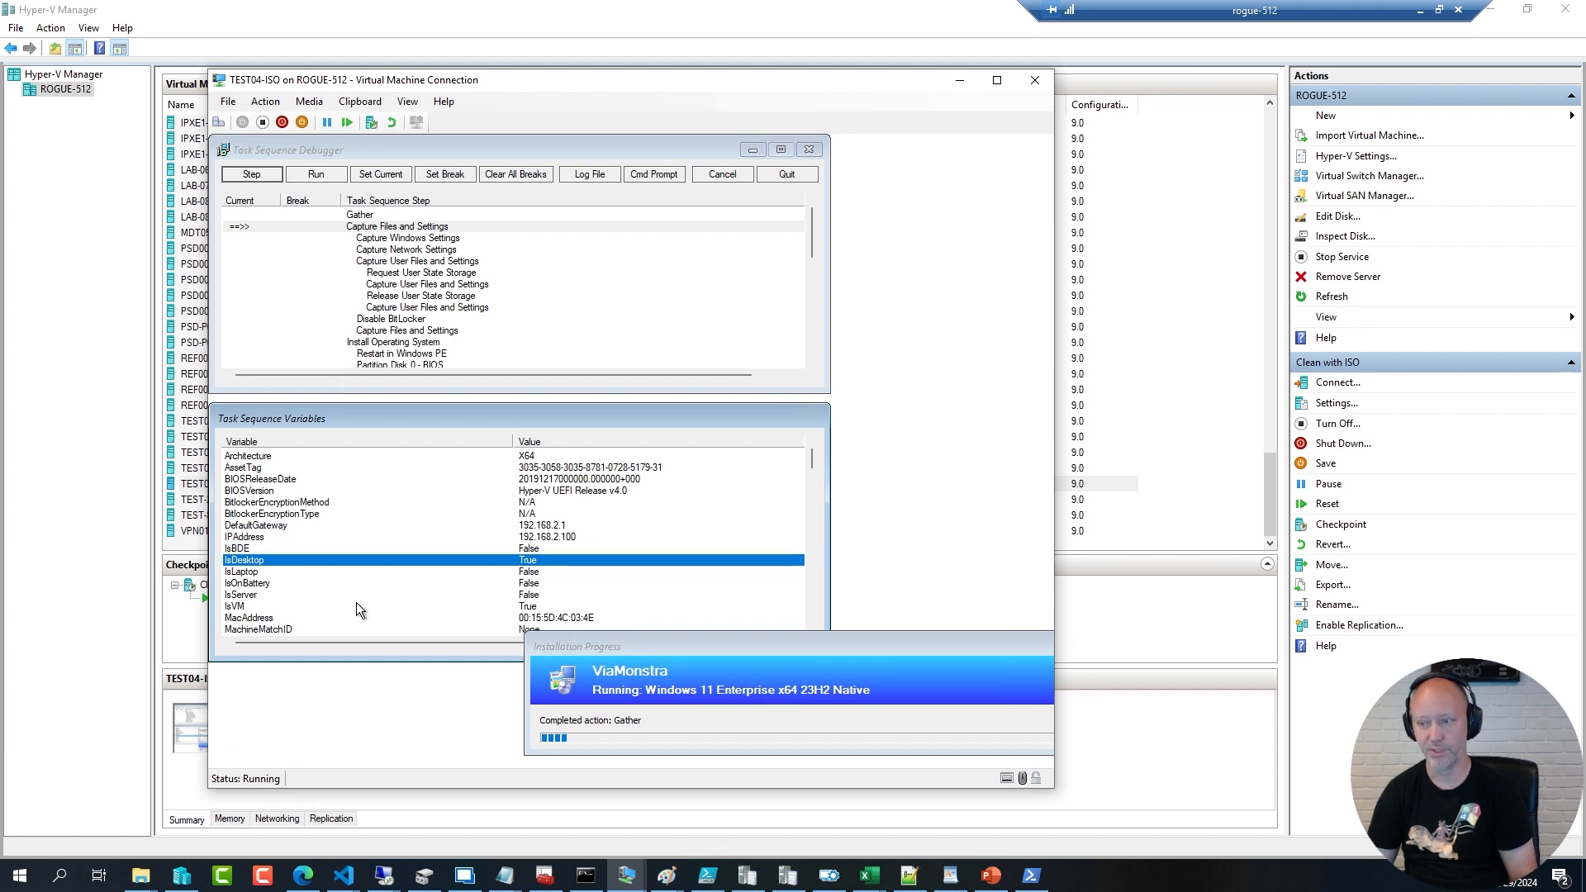